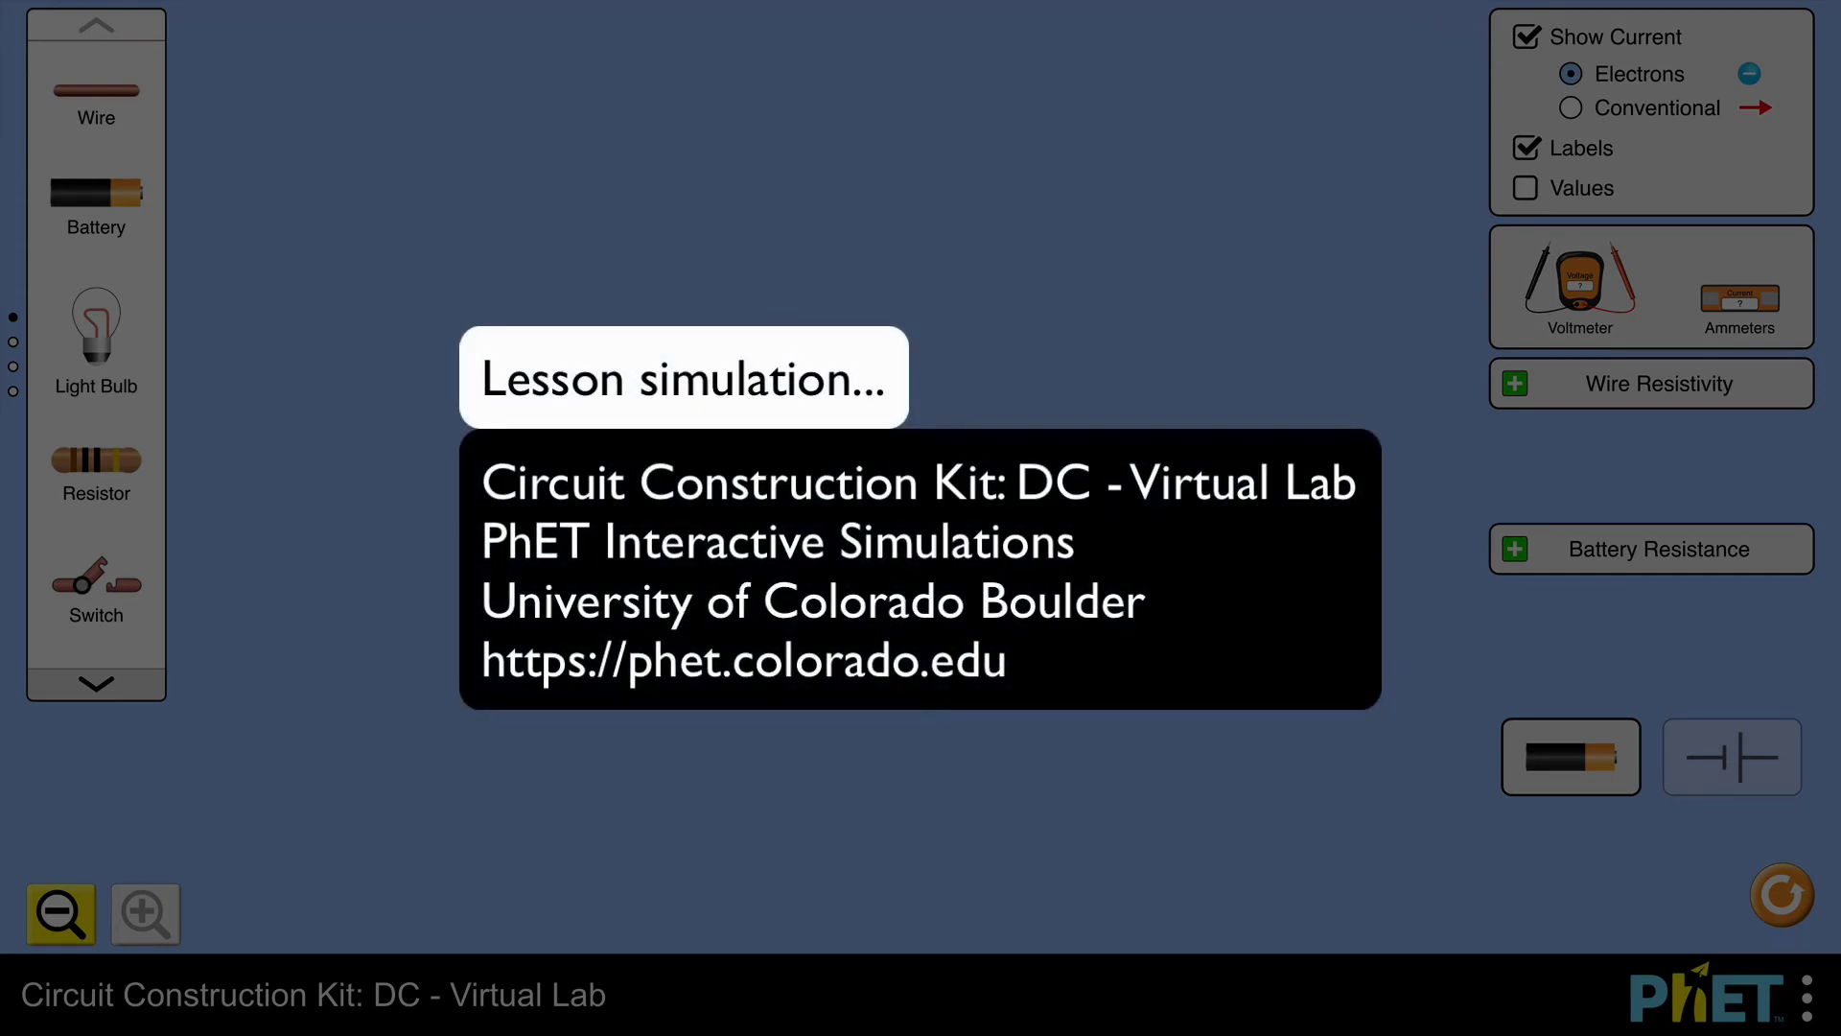
- Drag a battery, a light bulb and, from a later toolbox page, an eraser onto the workspace
{"action": "left_click_drag", "start_coordinate": [103, 196], "coordinate": [823, 156]}
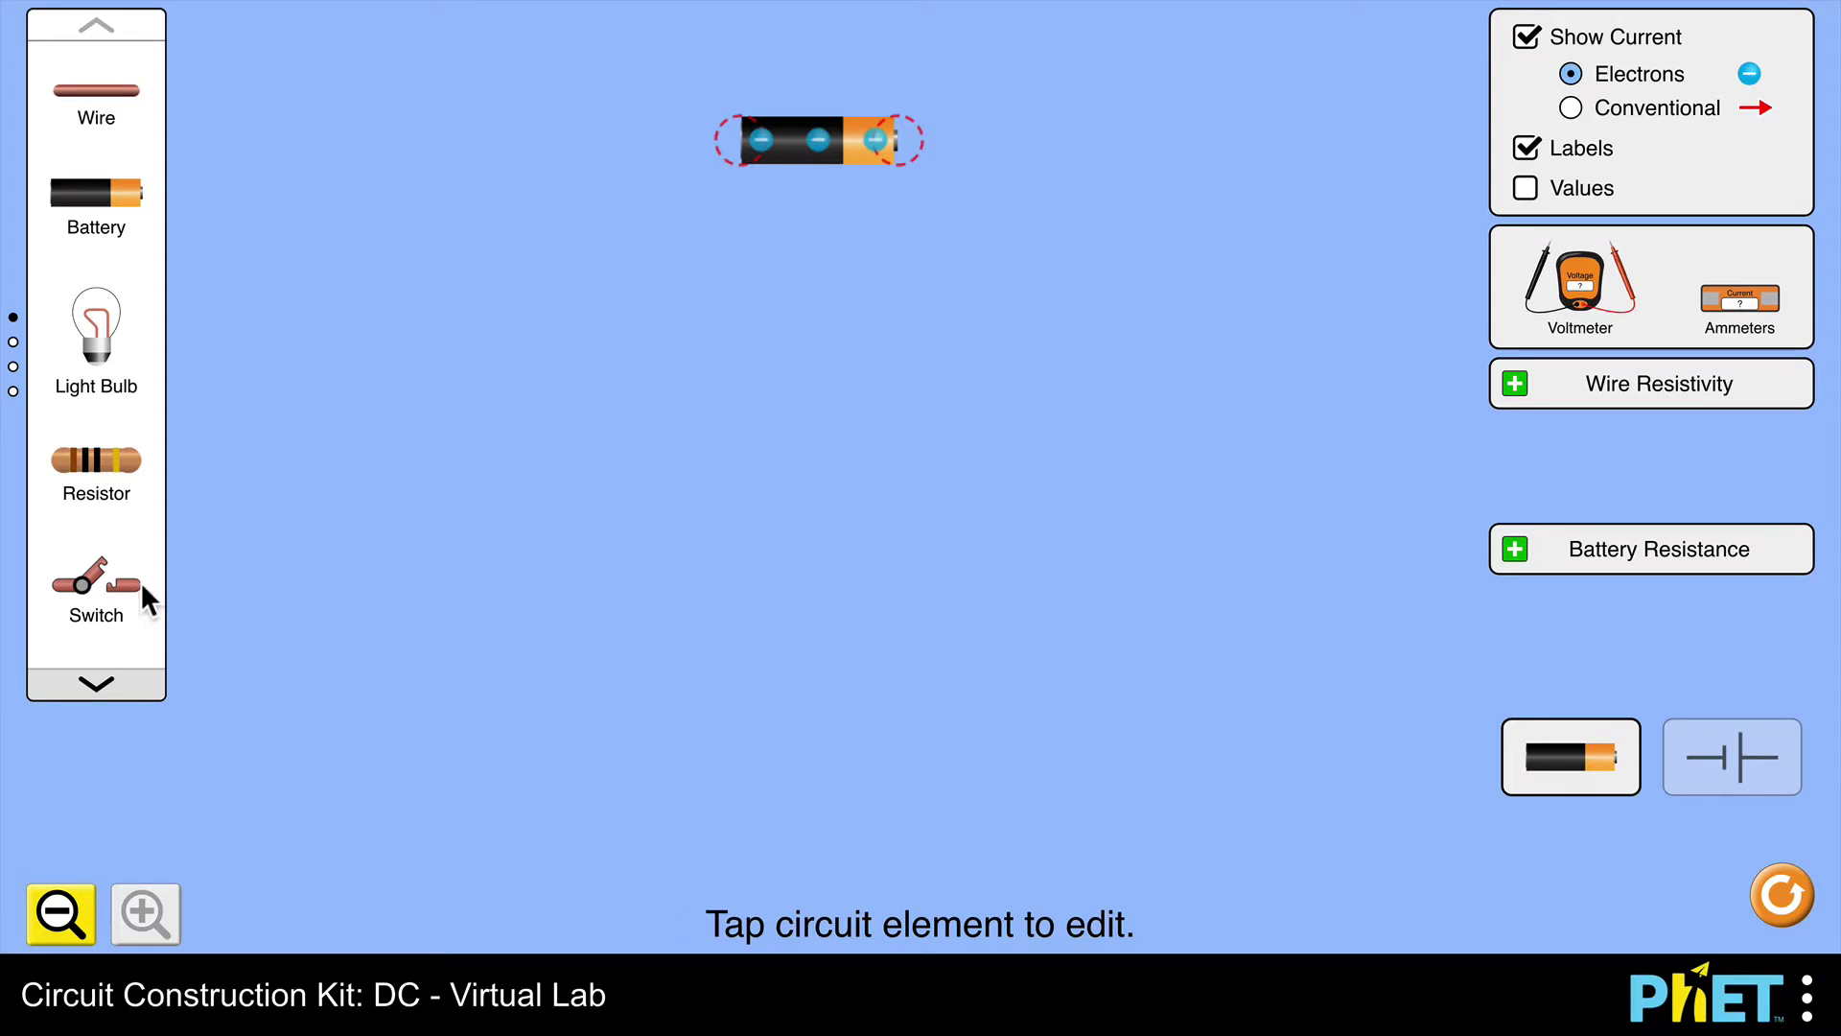
{"action": "left_click_drag", "start_coordinate": [113, 369], "coordinate": [644, 474]}
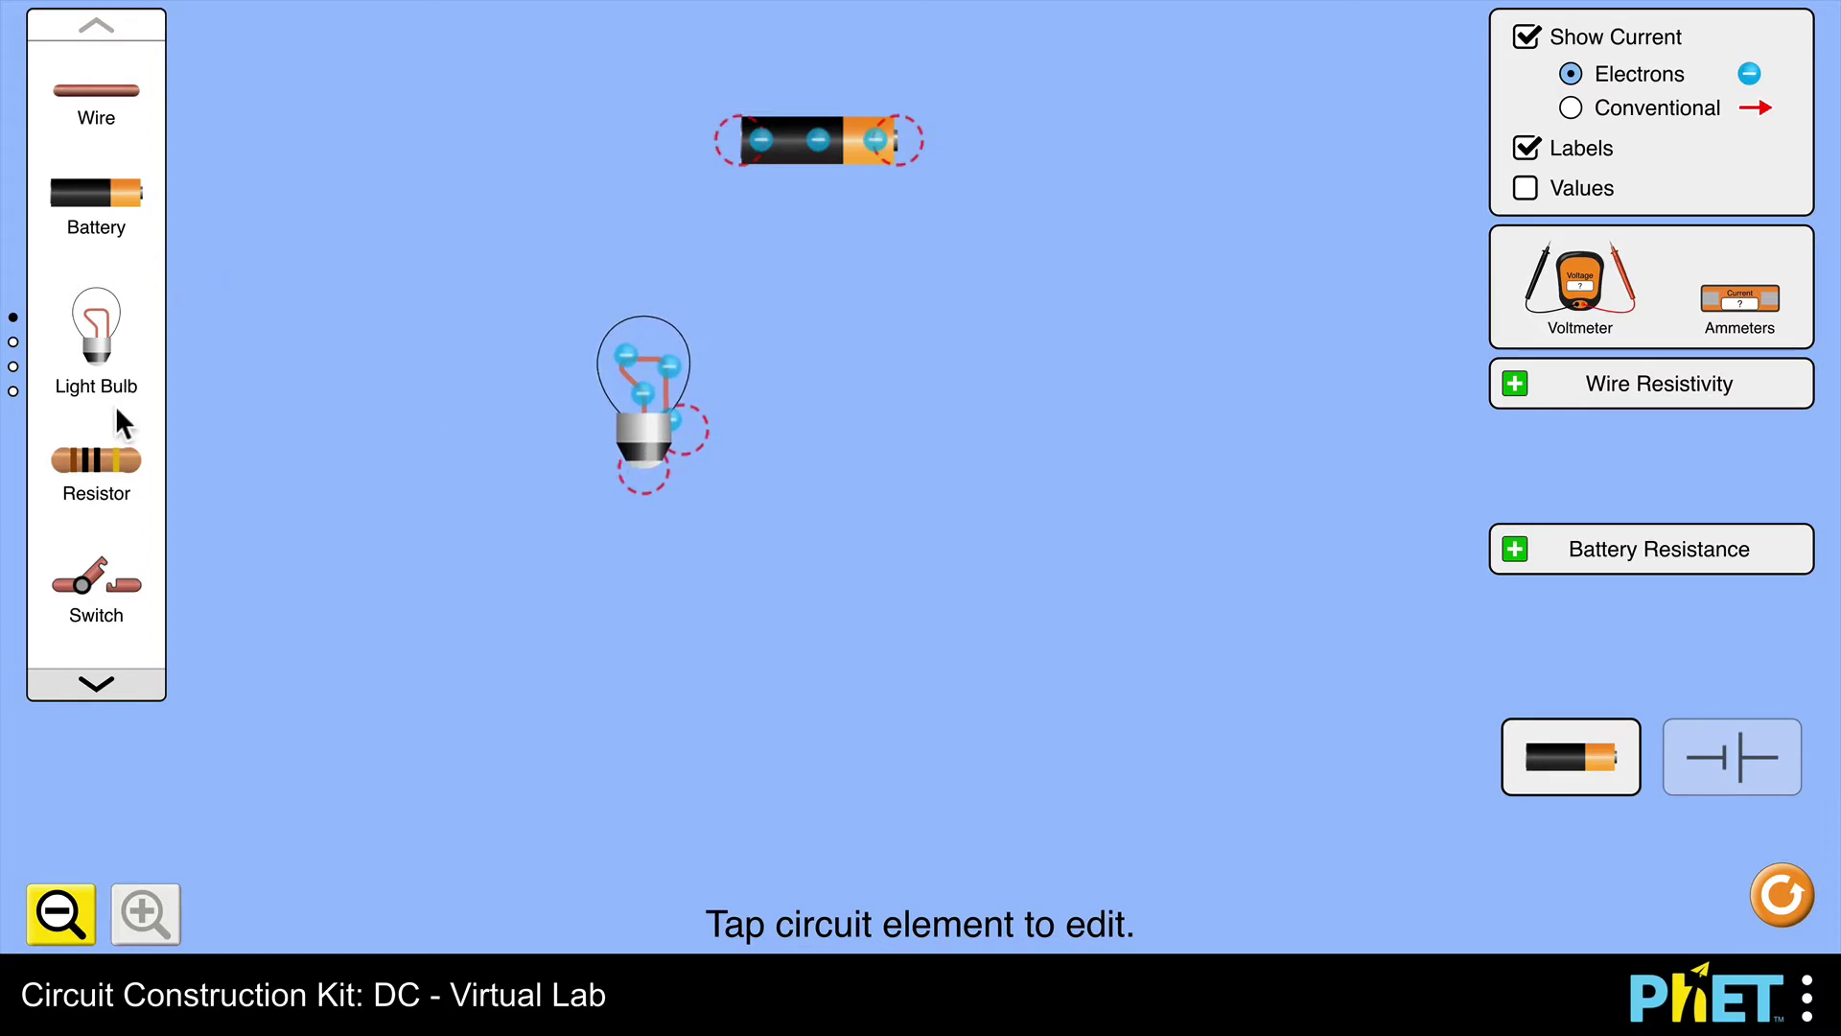
{"action": "left_click", "coordinate": [100, 687]}
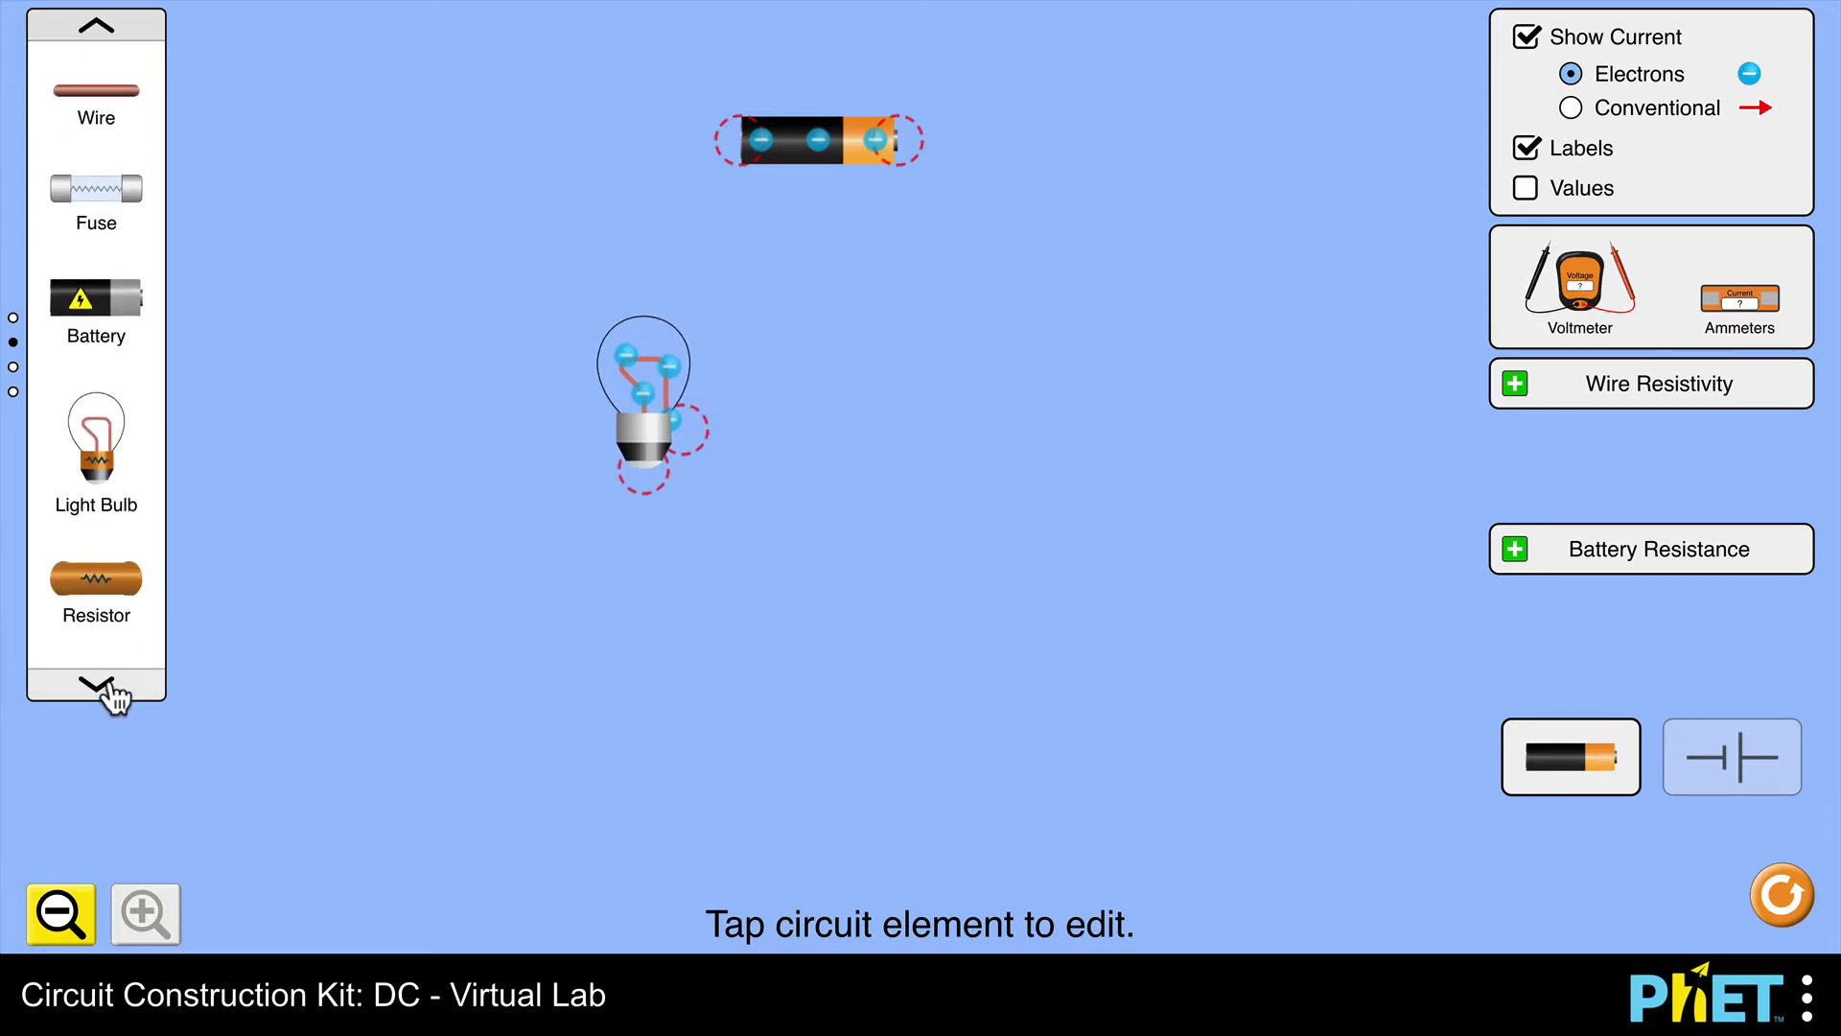
{"action": "left_click", "coordinate": [98, 685]}
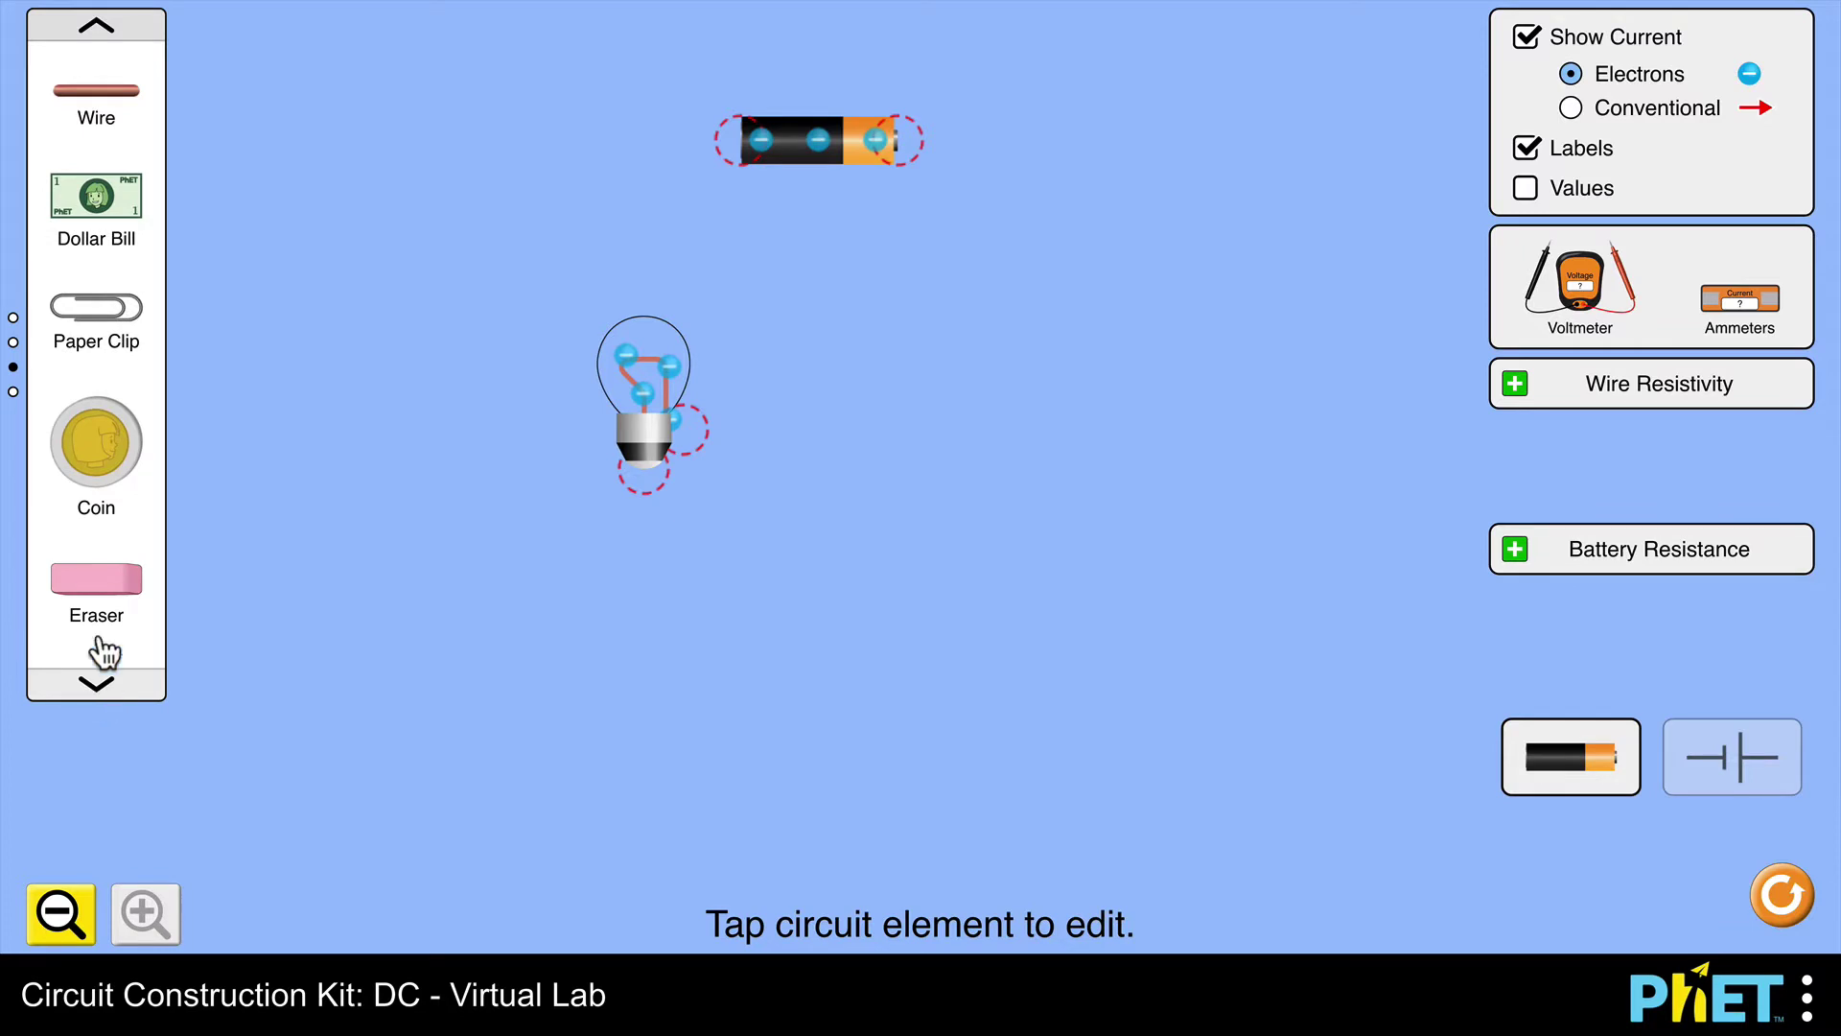
{"action": "mouse_move", "coordinate": [103, 569]}
{"action": "left_mouse_down"}
{"action": "mouse_move", "coordinate": [94, 586]}
{"action": "mouse_move", "coordinate": [624, 613]}
{"action": "mouse_move", "coordinate": [953, 471]}
{"action": "mouse_move", "coordinate": [946, 390]}
{"action": "left_mouse_up"}
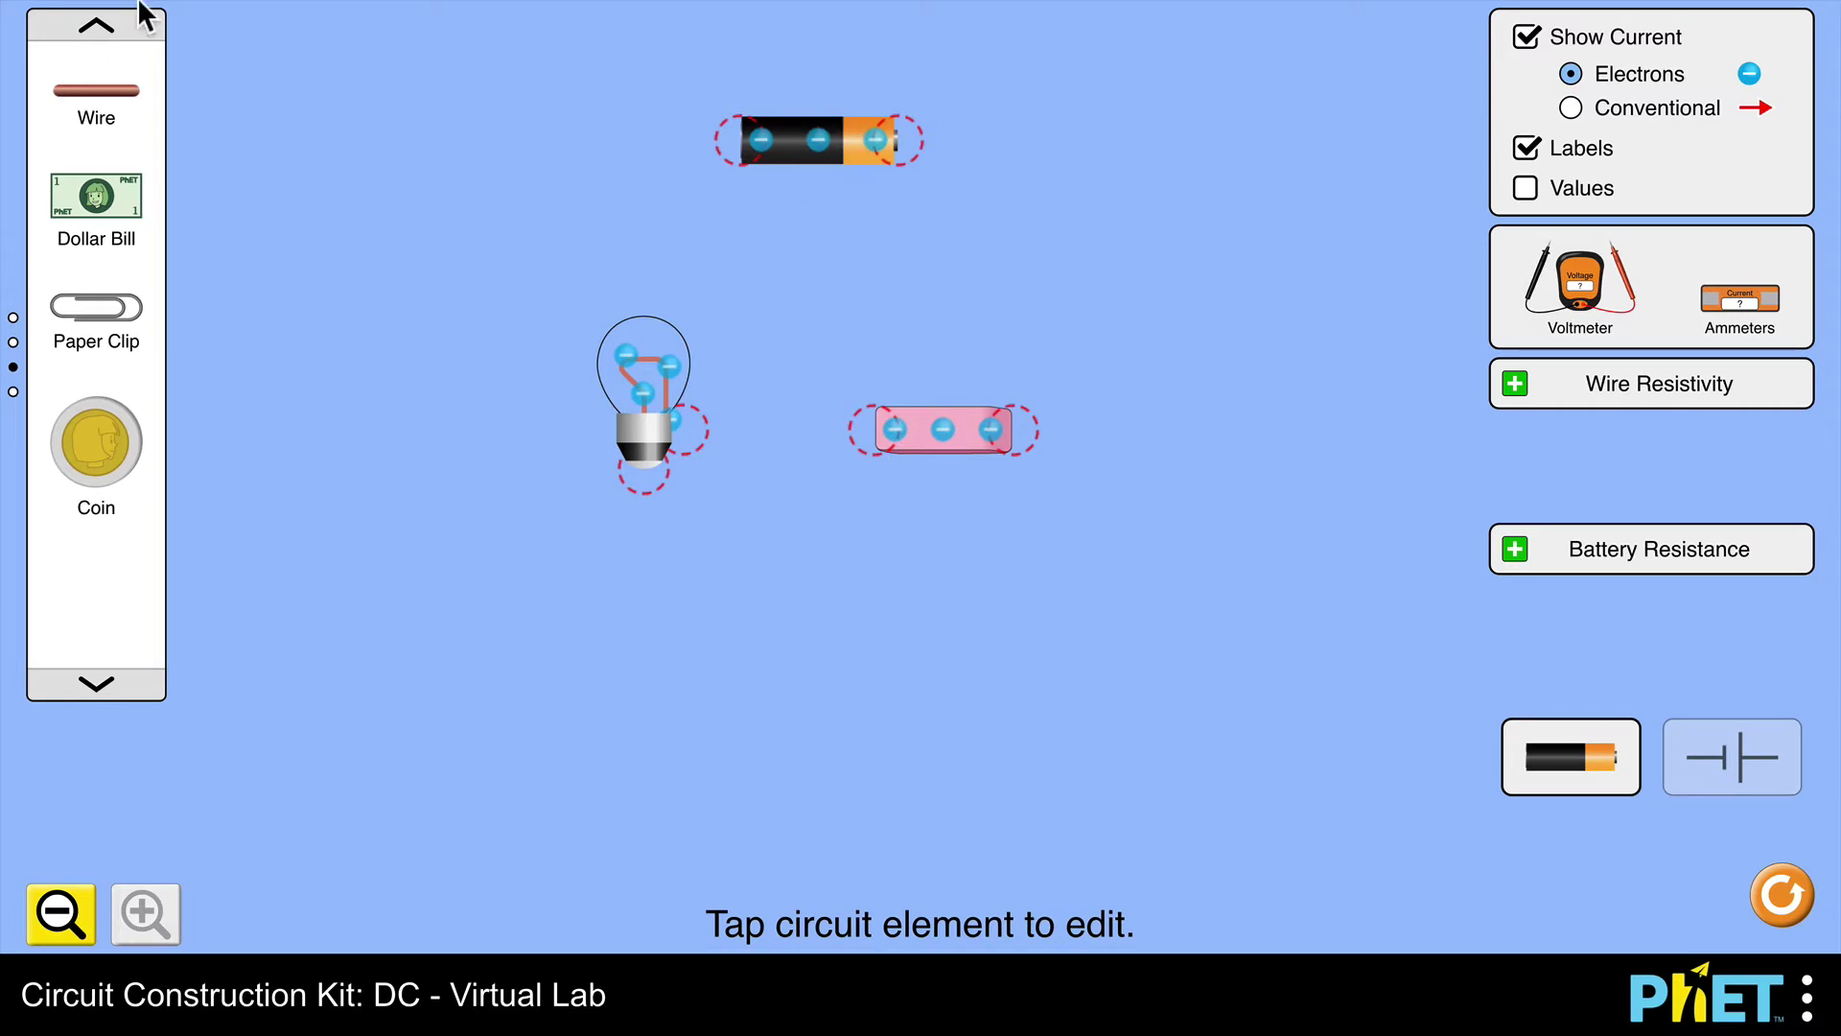
- Wire the battery's left end down and along the bottom to the bulb's base, moving the eraser lower
{"action": "left_click_drag", "start_coordinate": [94, 113], "coordinate": [527, 161]}
{"action": "left_click_drag", "start_coordinate": [94, 96], "coordinate": [523, 483]}
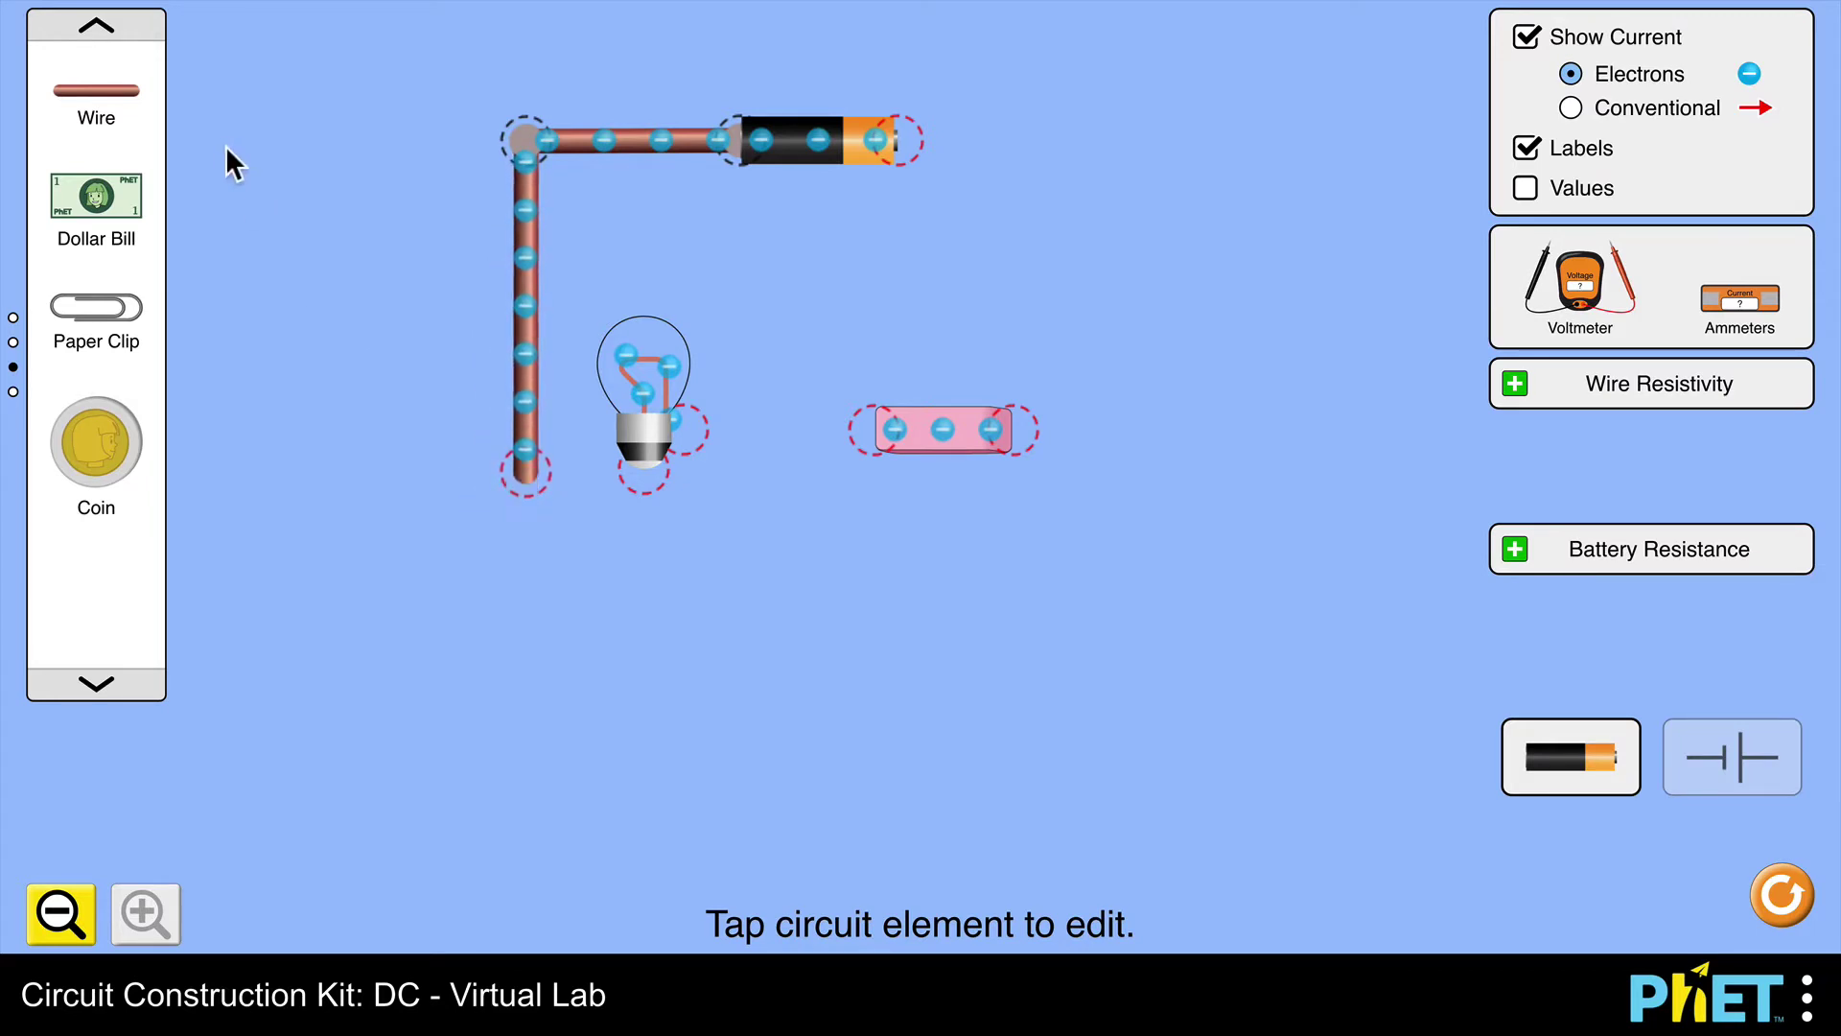
{"action": "left_click_drag", "start_coordinate": [100, 110], "coordinate": [530, 505]}
{"action": "left_click_drag", "start_coordinate": [707, 534], "coordinate": [665, 523]}
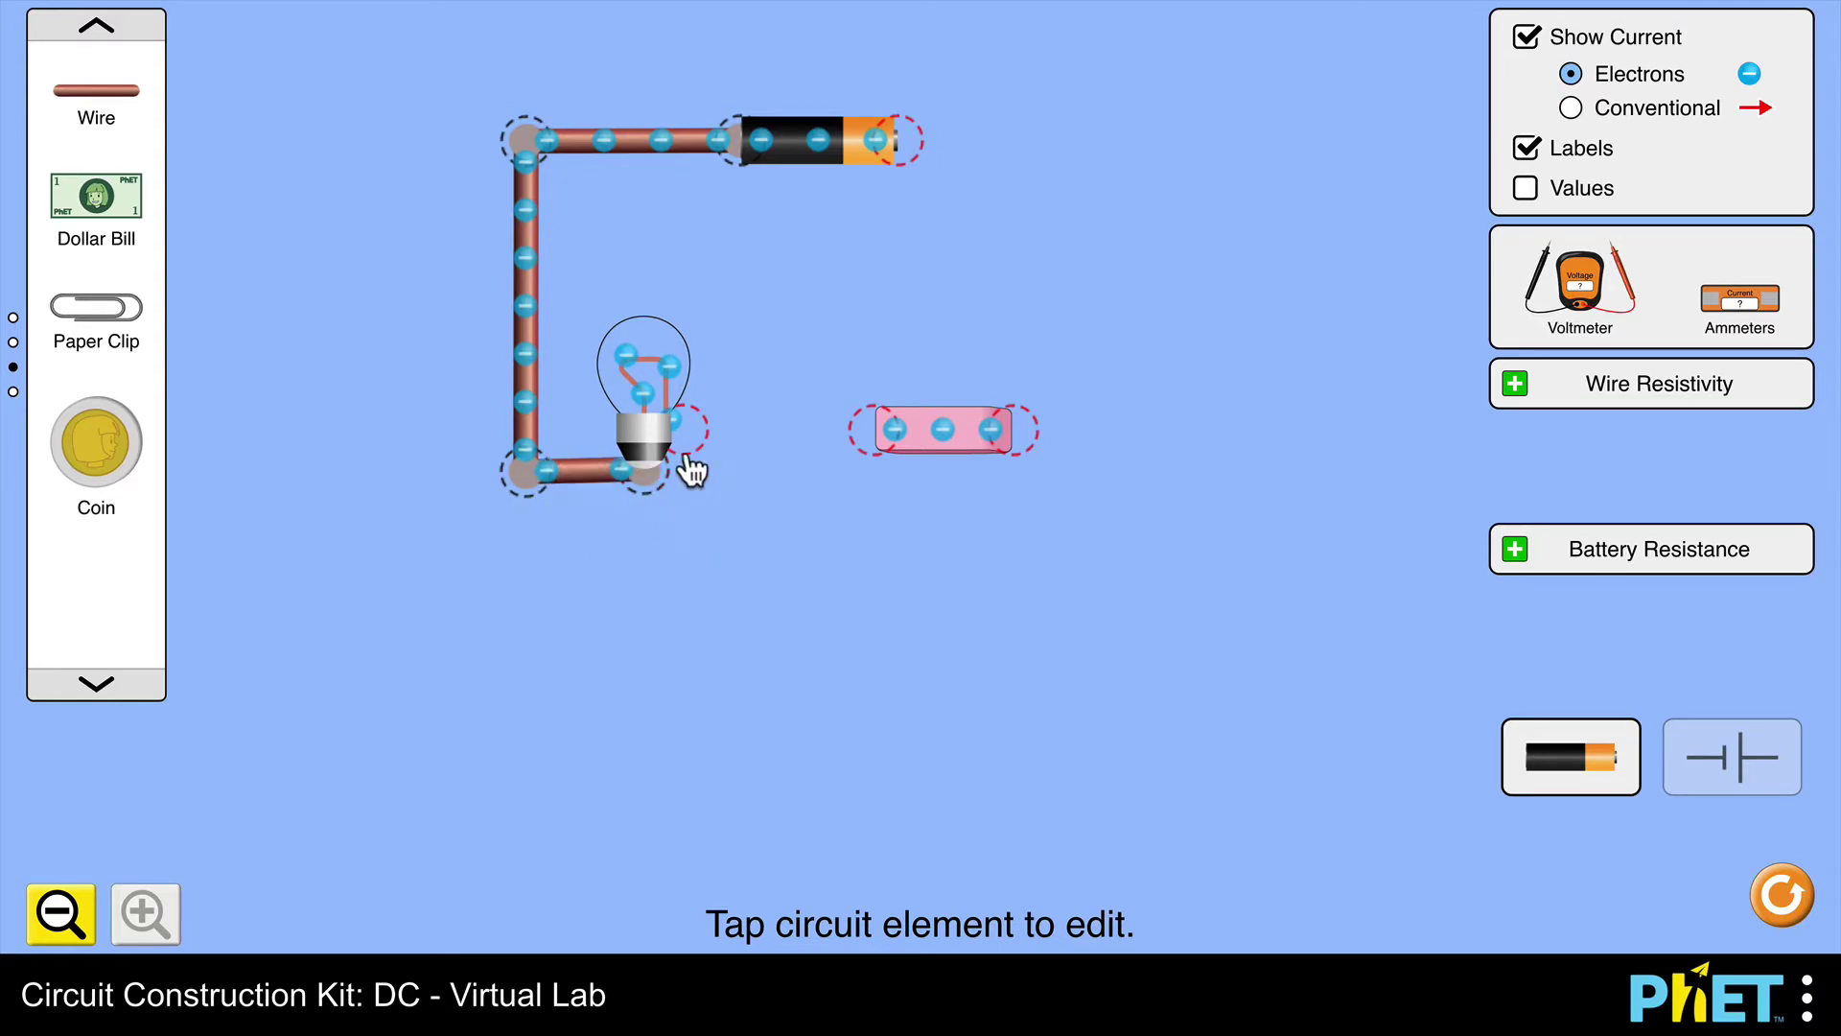
{"action": "left_click_drag", "start_coordinate": [657, 412], "coordinate": [671, 406]}
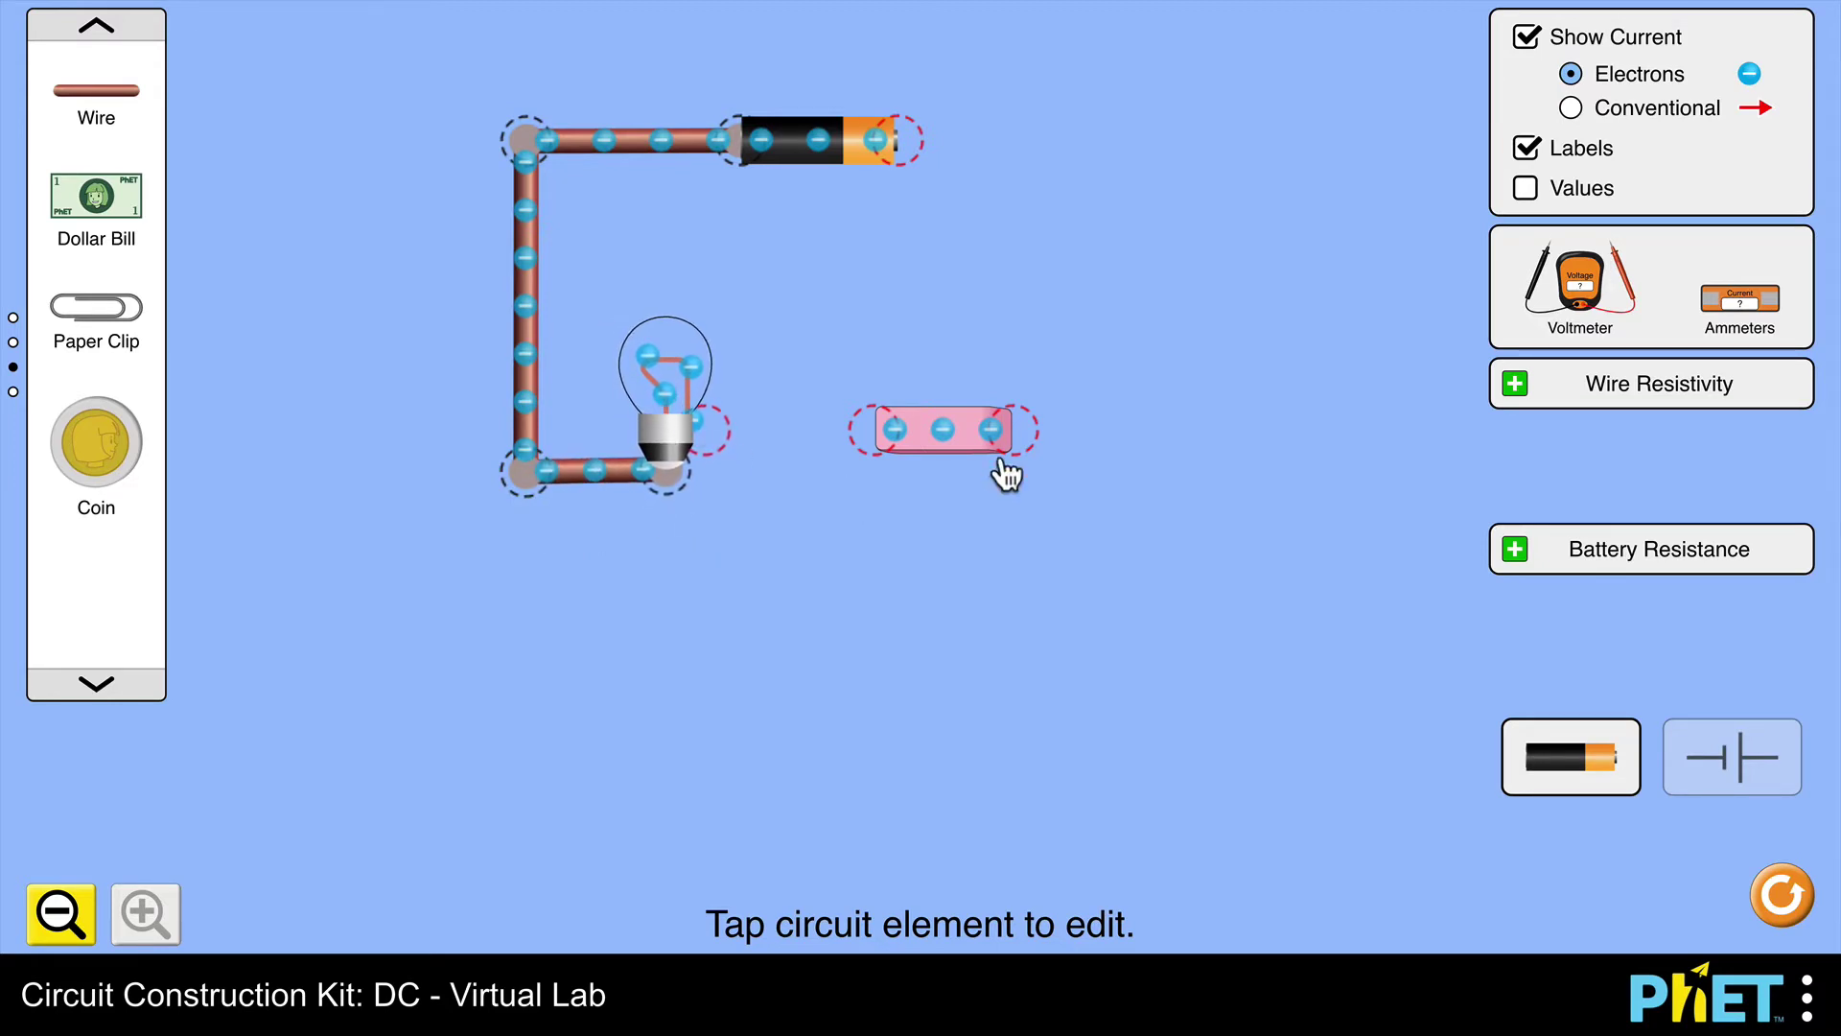
{"action": "left_click_drag", "start_coordinate": [951, 441], "coordinate": [954, 606]}
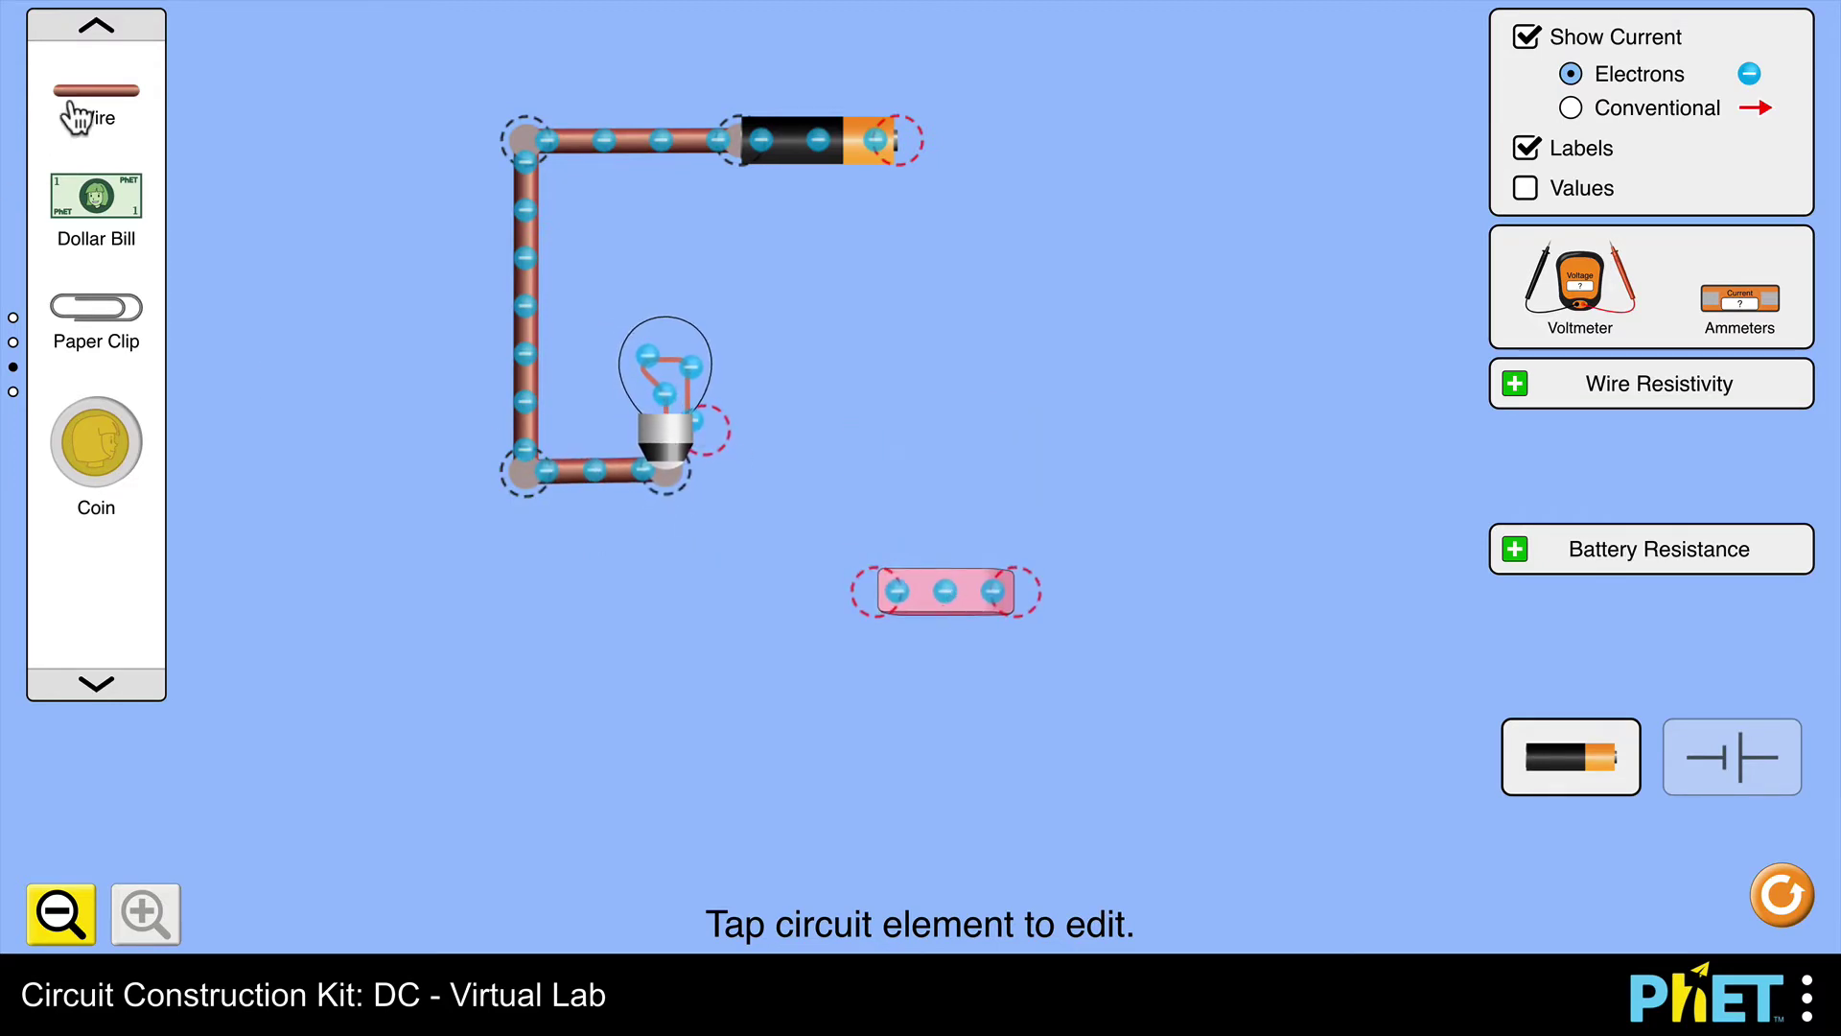
- Run wires from the battery's right end down the right side and from the bulb's side terminal
{"action": "left_click_drag", "start_coordinate": [103, 108], "coordinate": [1124, 149]}
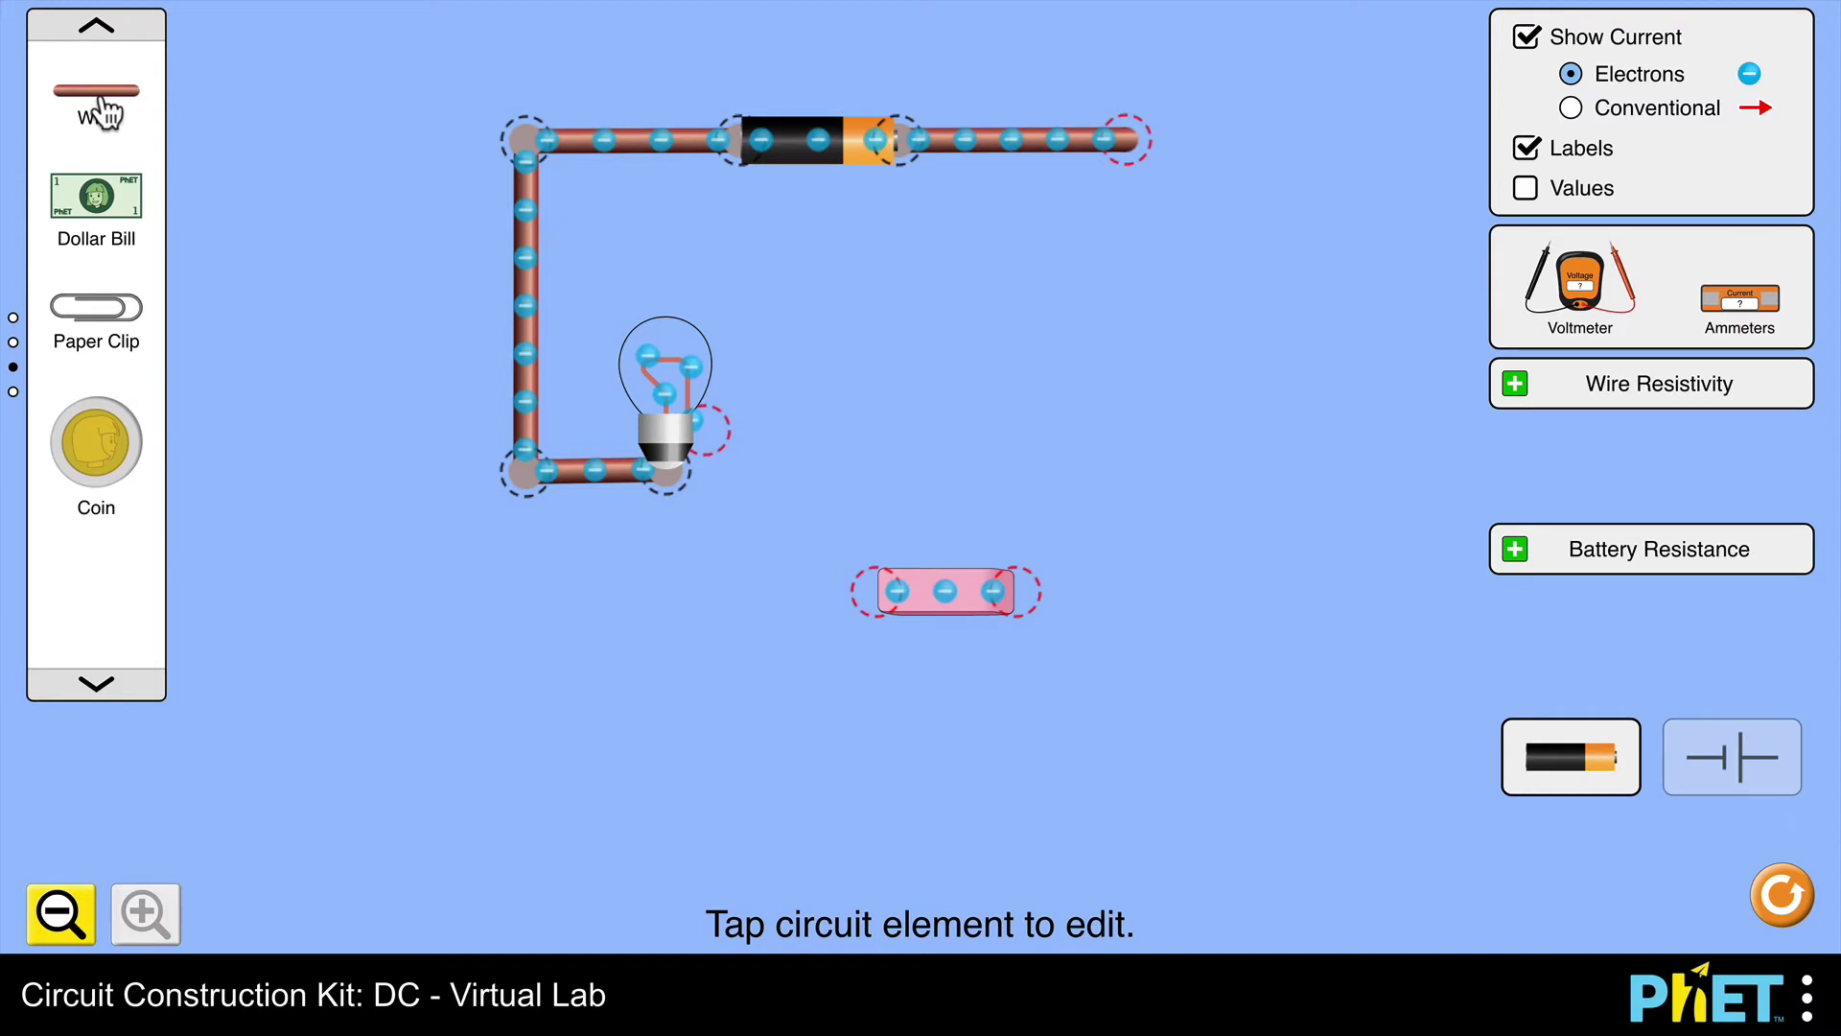
{"action": "left_click_drag", "start_coordinate": [104, 113], "coordinate": [829, 449]}
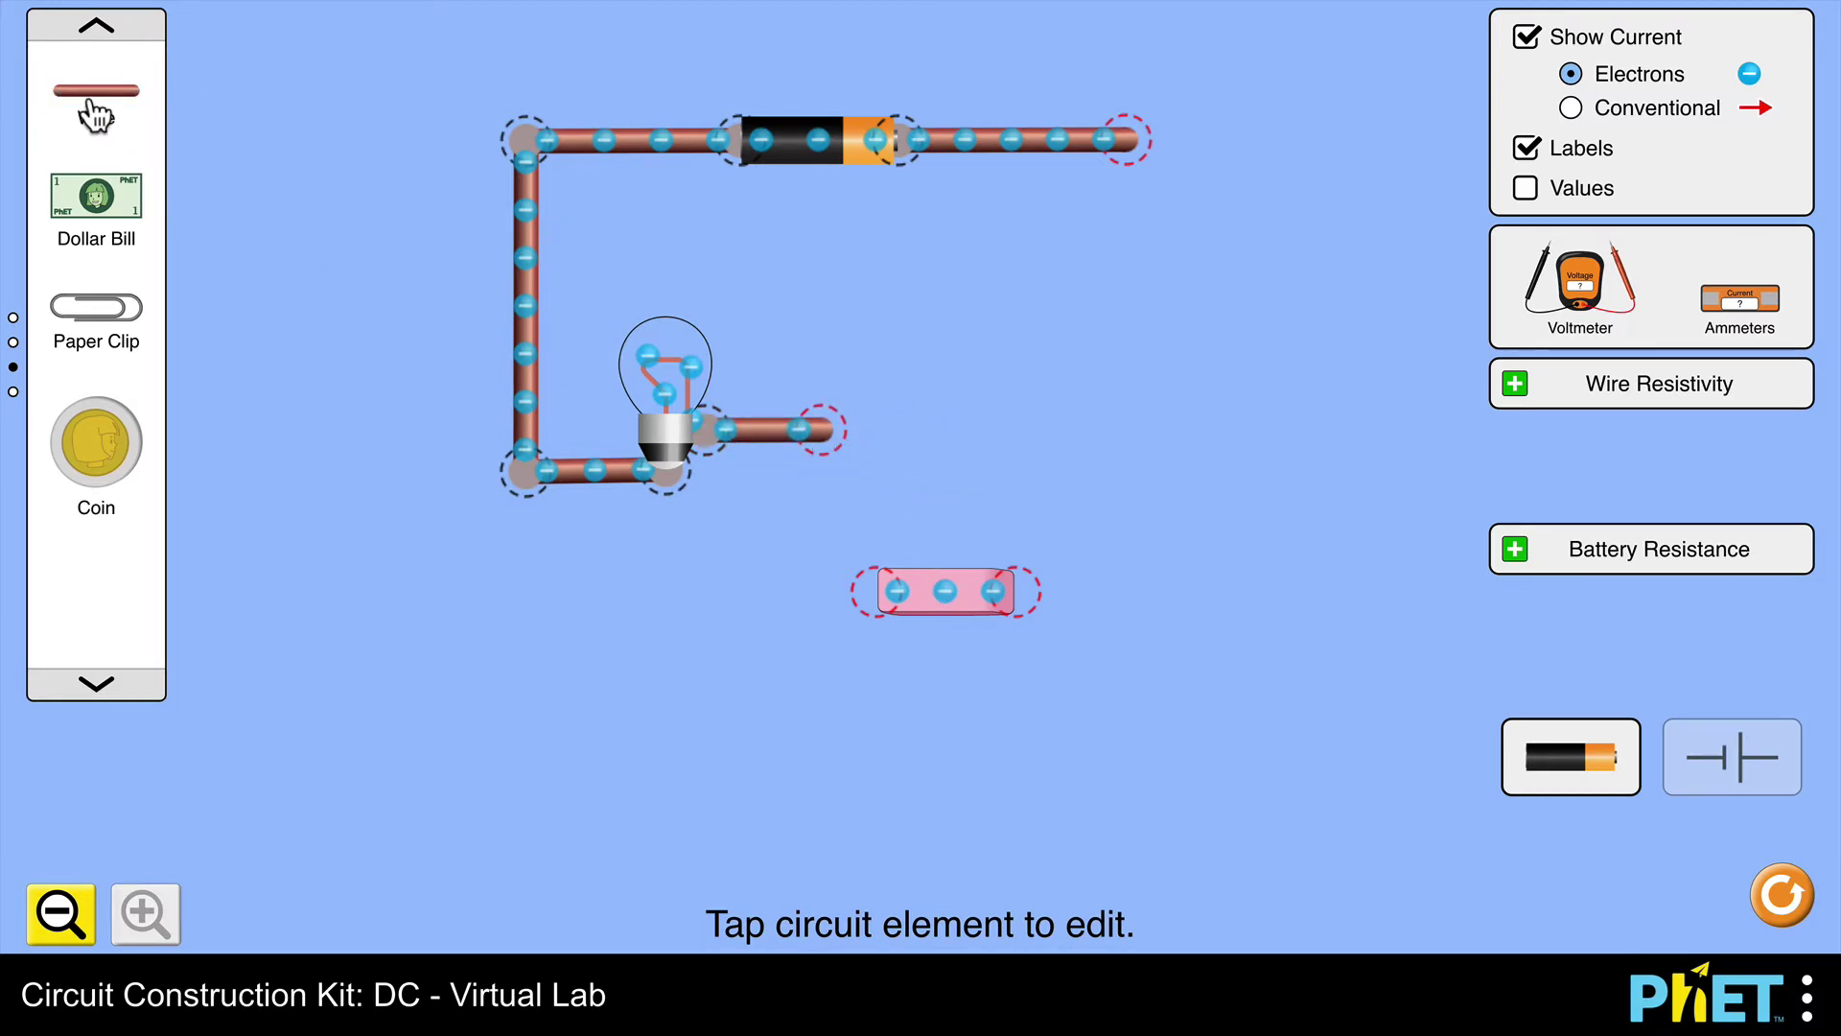
{"action": "left_click_drag", "start_coordinate": [95, 115], "coordinate": [1137, 259]}
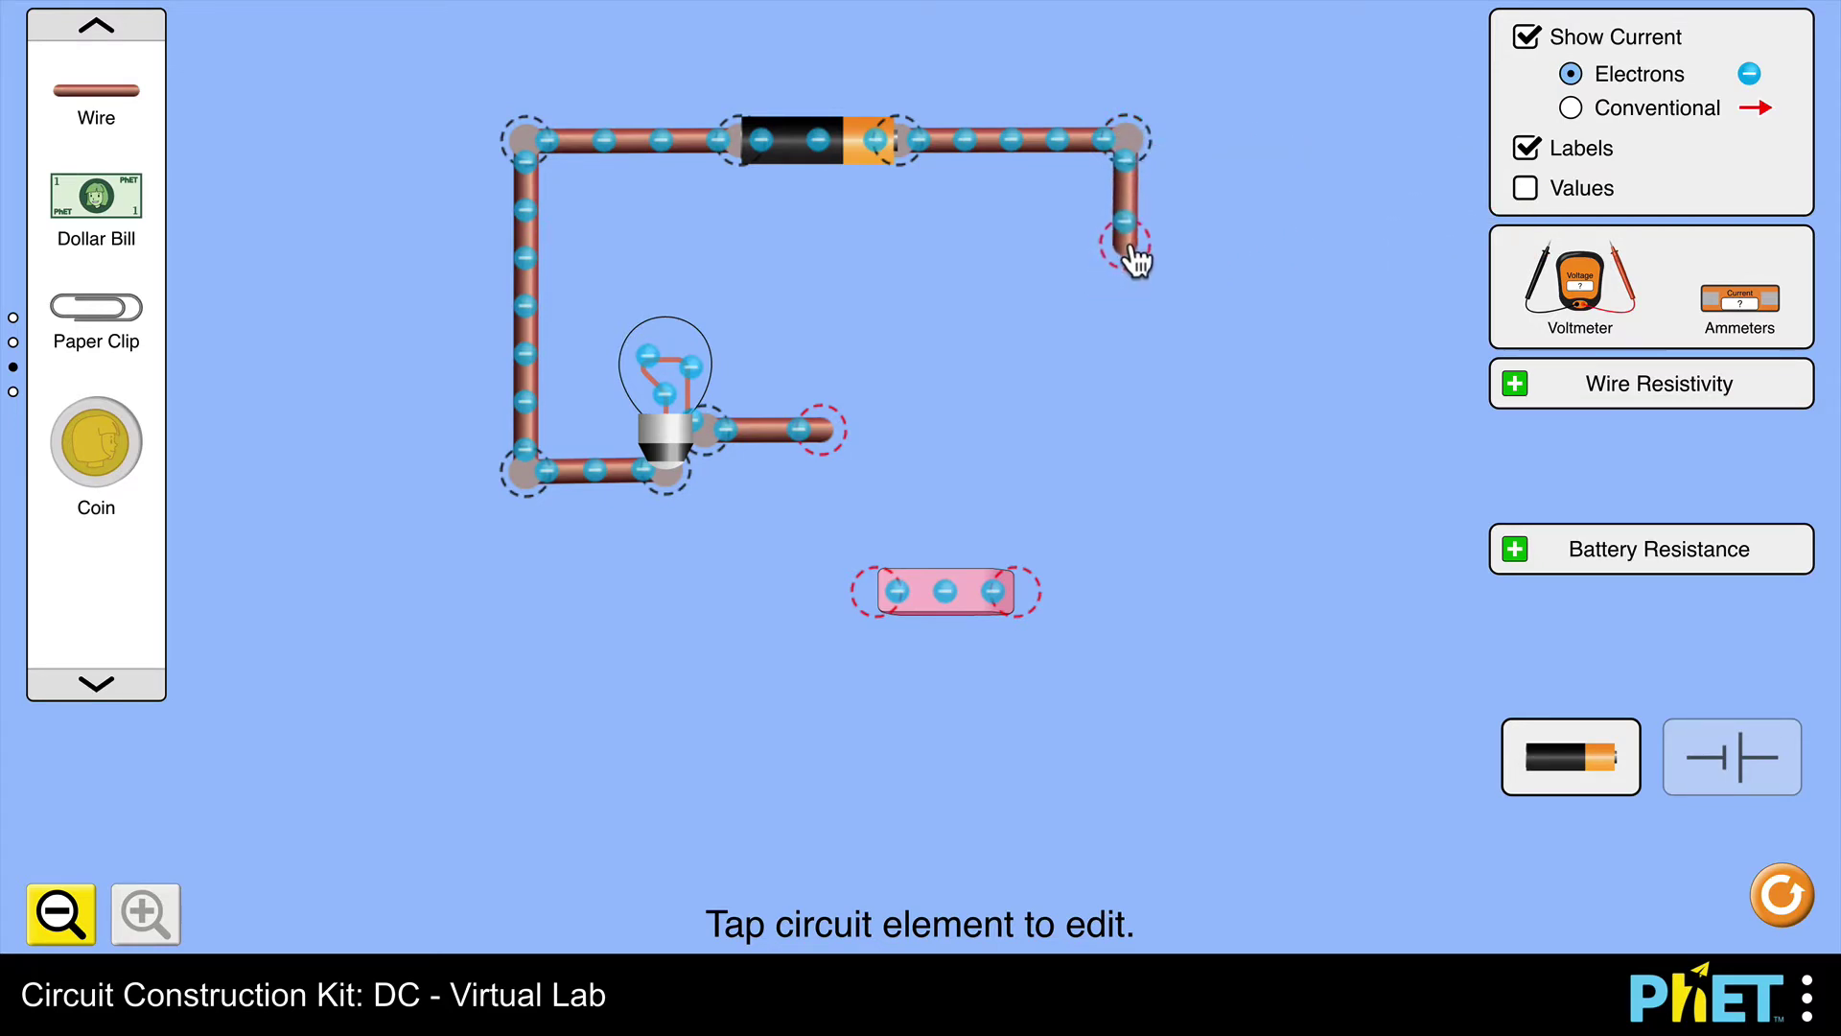
- Place a switch and stand it upright below the top-right wire
{"action": "left_click", "coordinate": [93, 29]}
{"action": "left_click", "coordinate": [92, 27]}
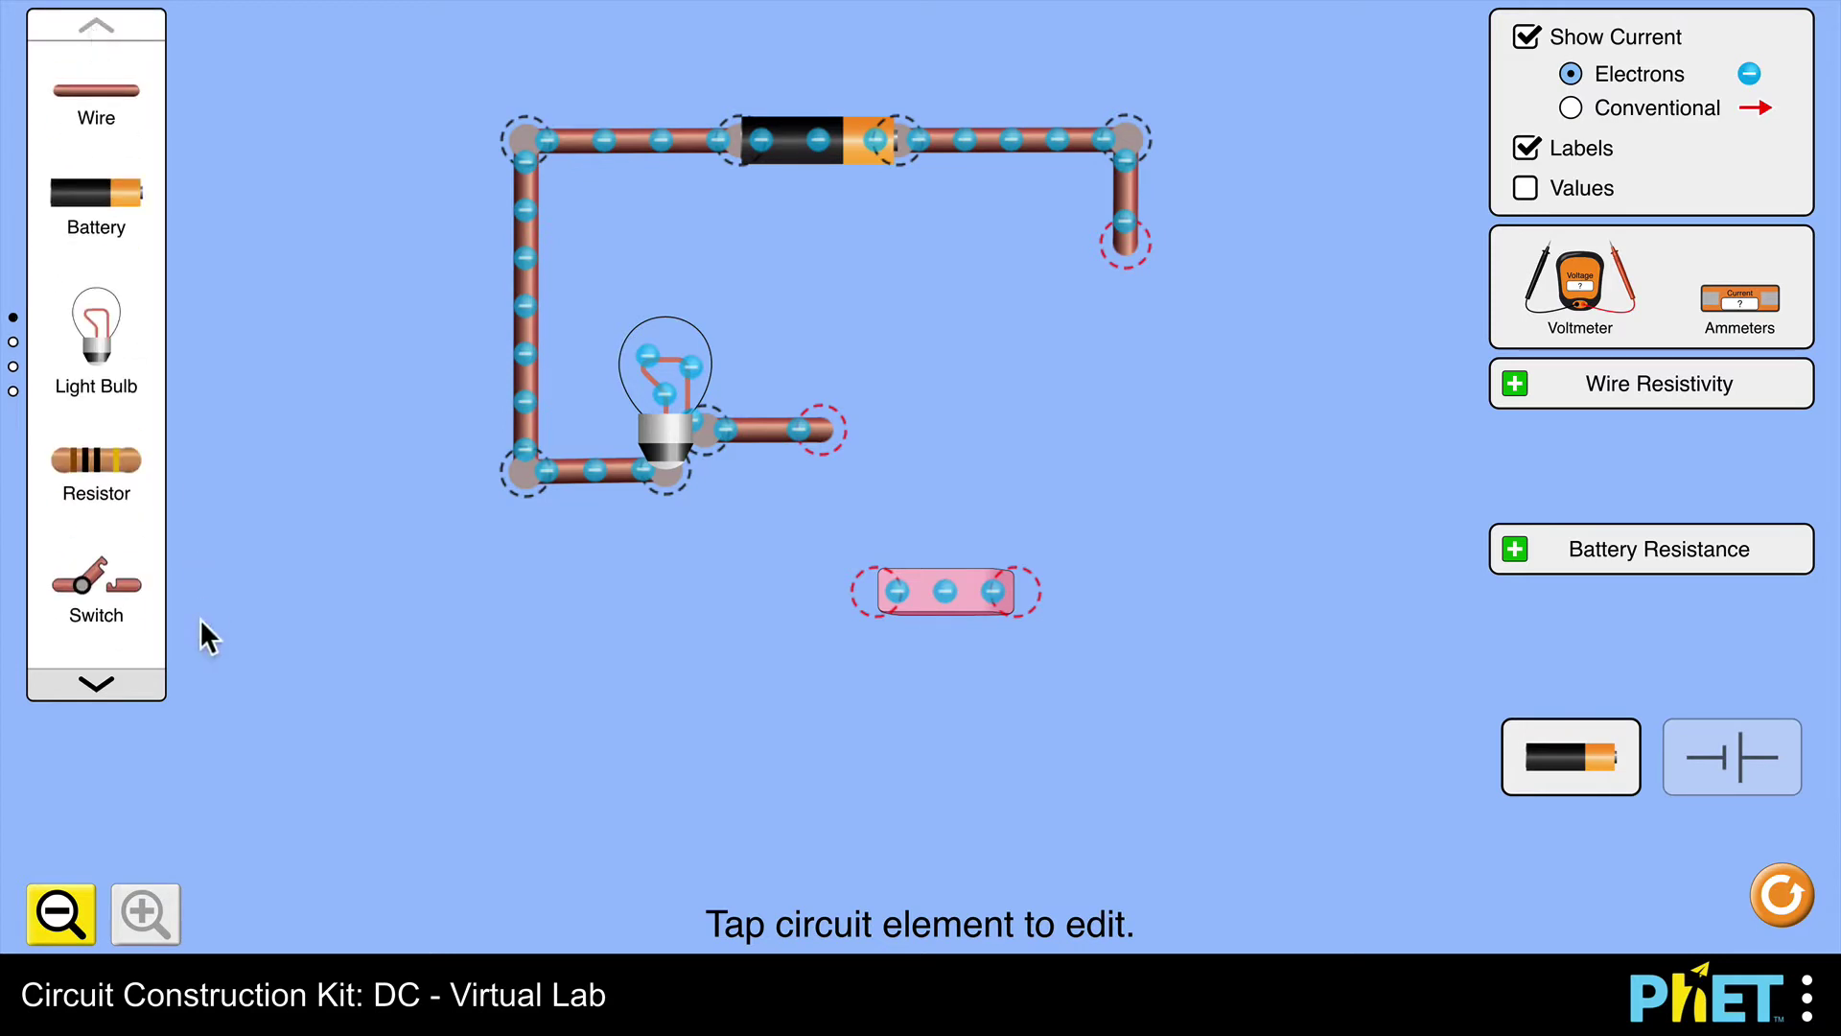
{"action": "left_click_drag", "start_coordinate": [101, 590], "coordinate": [1228, 404]}
{"action": "left_click_drag", "start_coordinate": [1128, 447], "coordinate": [1132, 309]}
- Add wires below the switch heading left, and lower the bulb and tidy its wires
{"action": "left_click_drag", "start_coordinate": [96, 122], "coordinate": [1120, 472]}
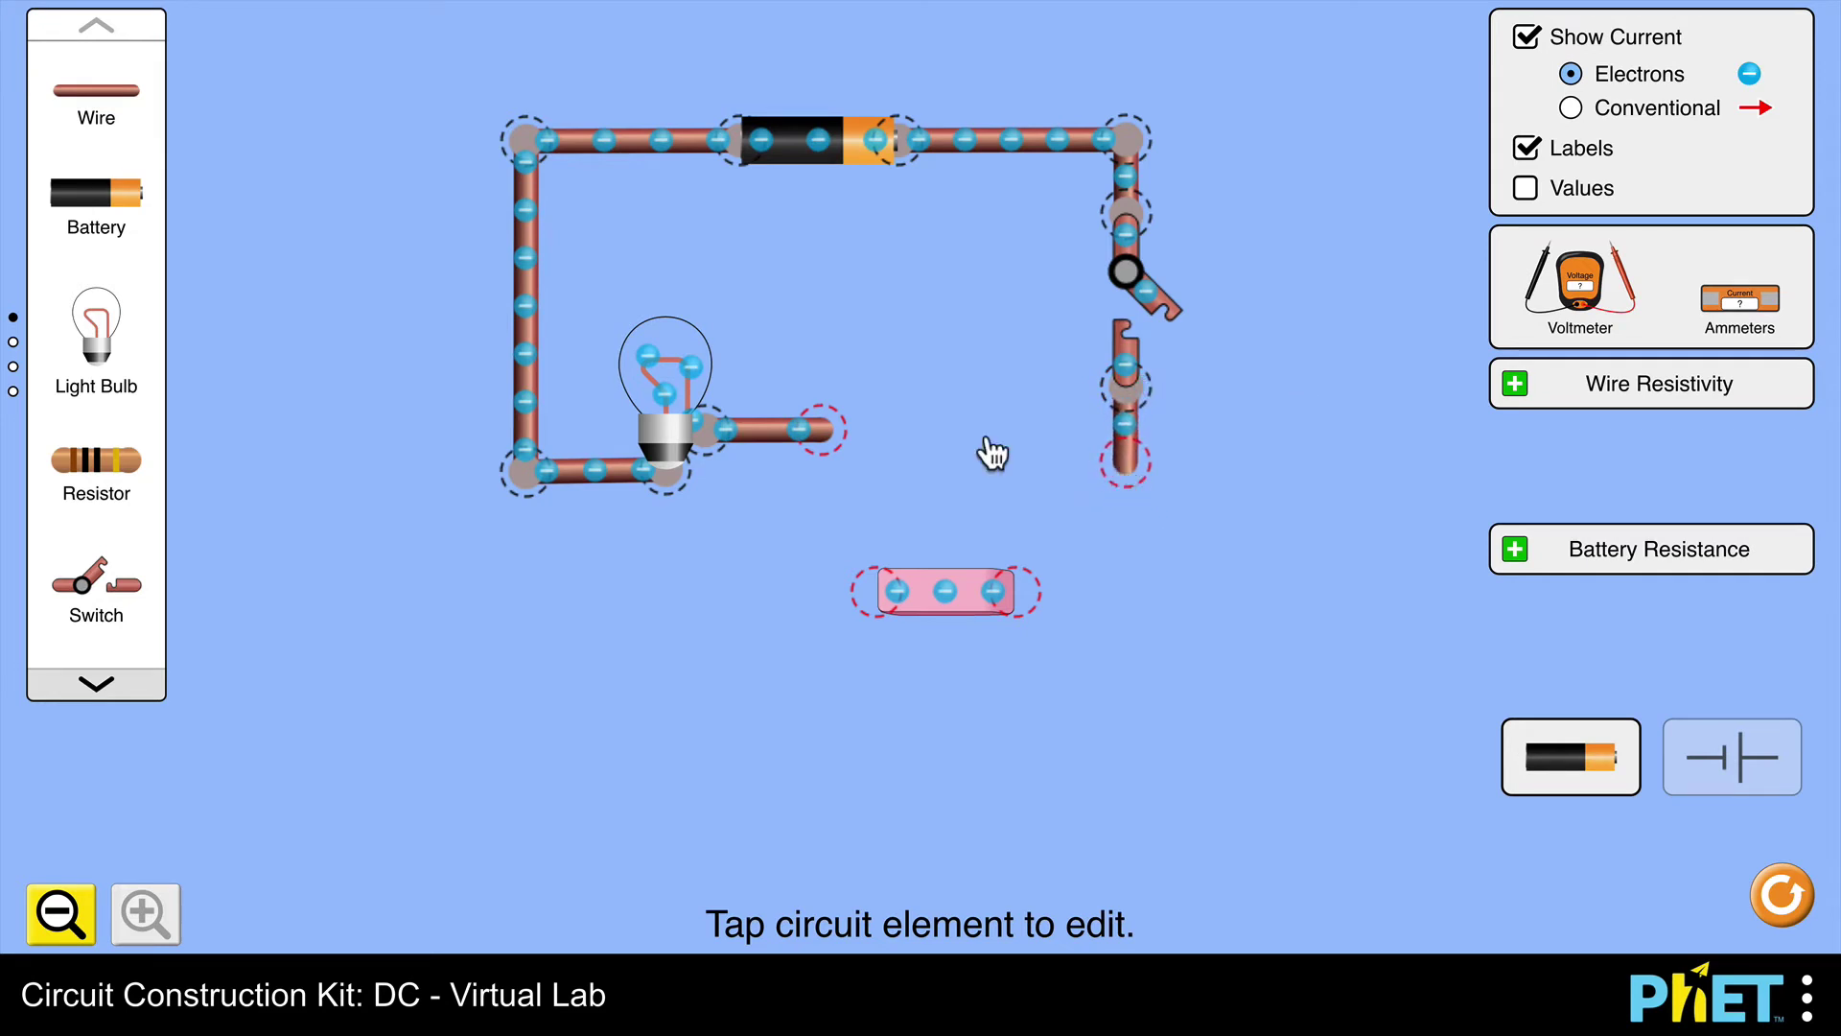
{"action": "left_click_drag", "start_coordinate": [84, 96], "coordinate": [1019, 477]}
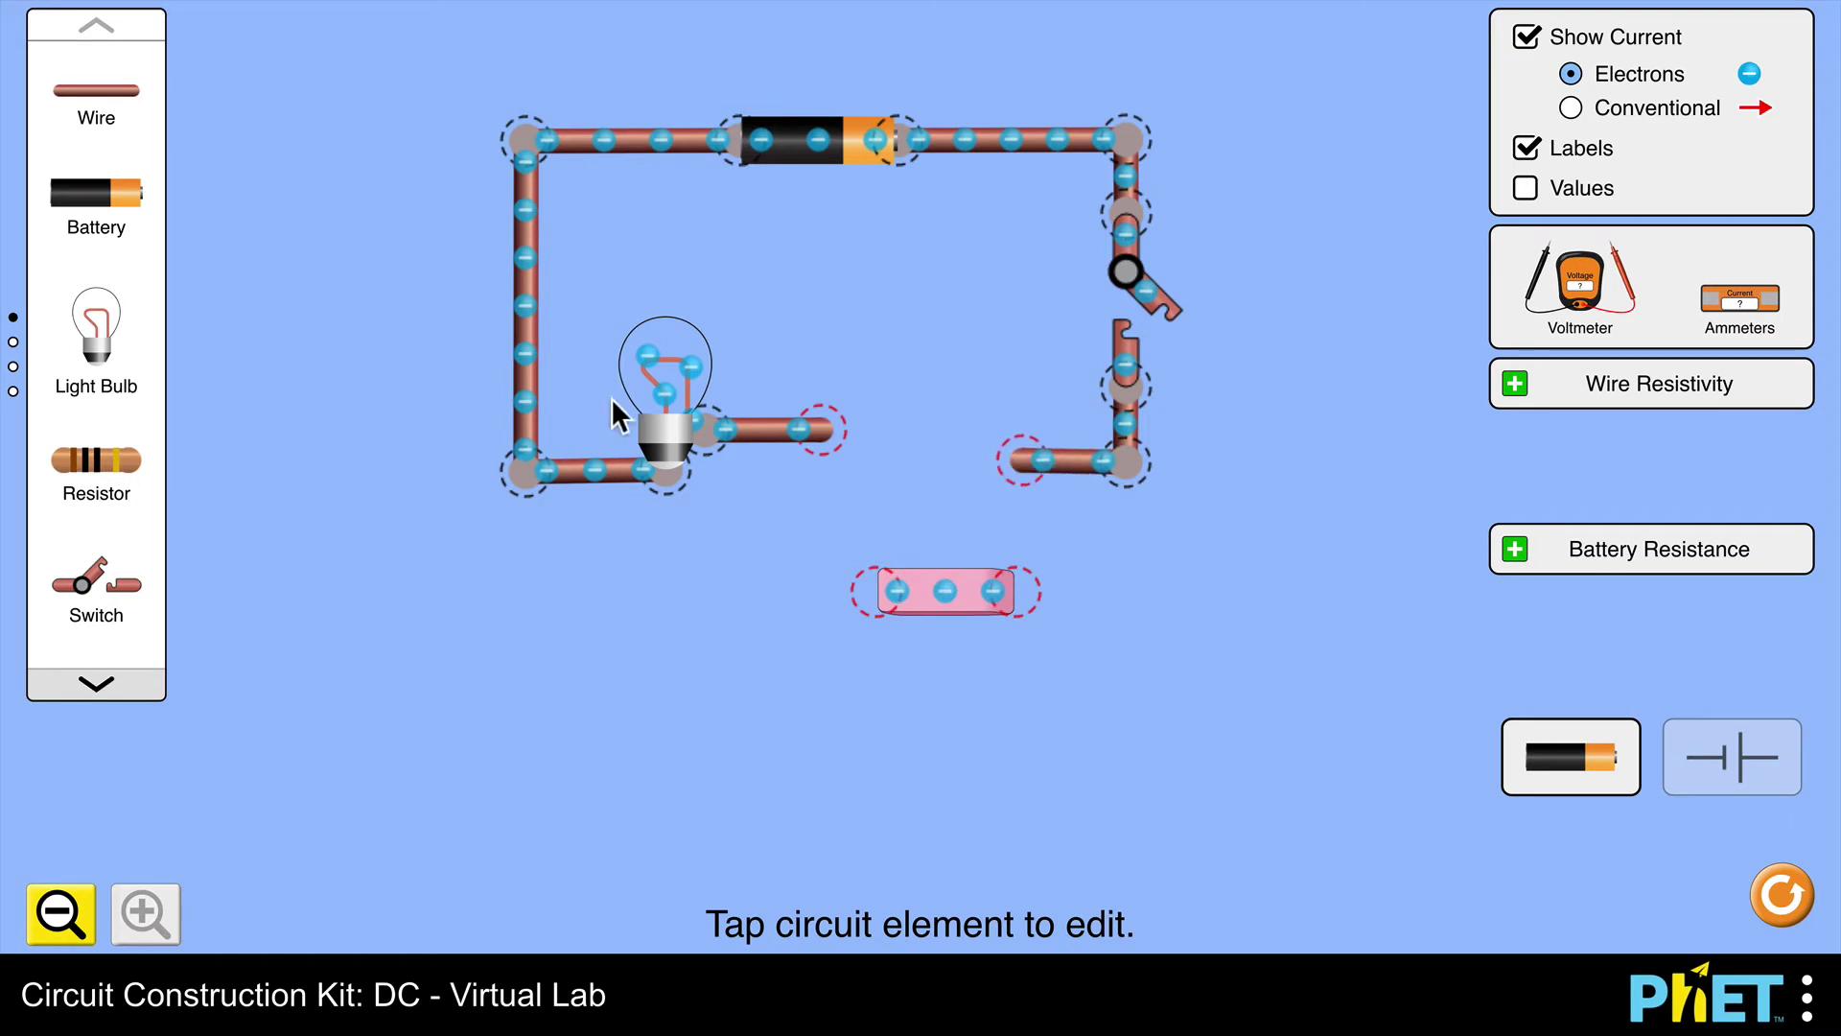
{"action": "left_click_drag", "start_coordinate": [682, 408], "coordinate": [683, 428]}
{"action": "left_click_drag", "start_coordinate": [835, 440], "coordinate": [836, 470]}
{"action": "left_click_drag", "start_coordinate": [525, 487], "coordinate": [523, 507]}
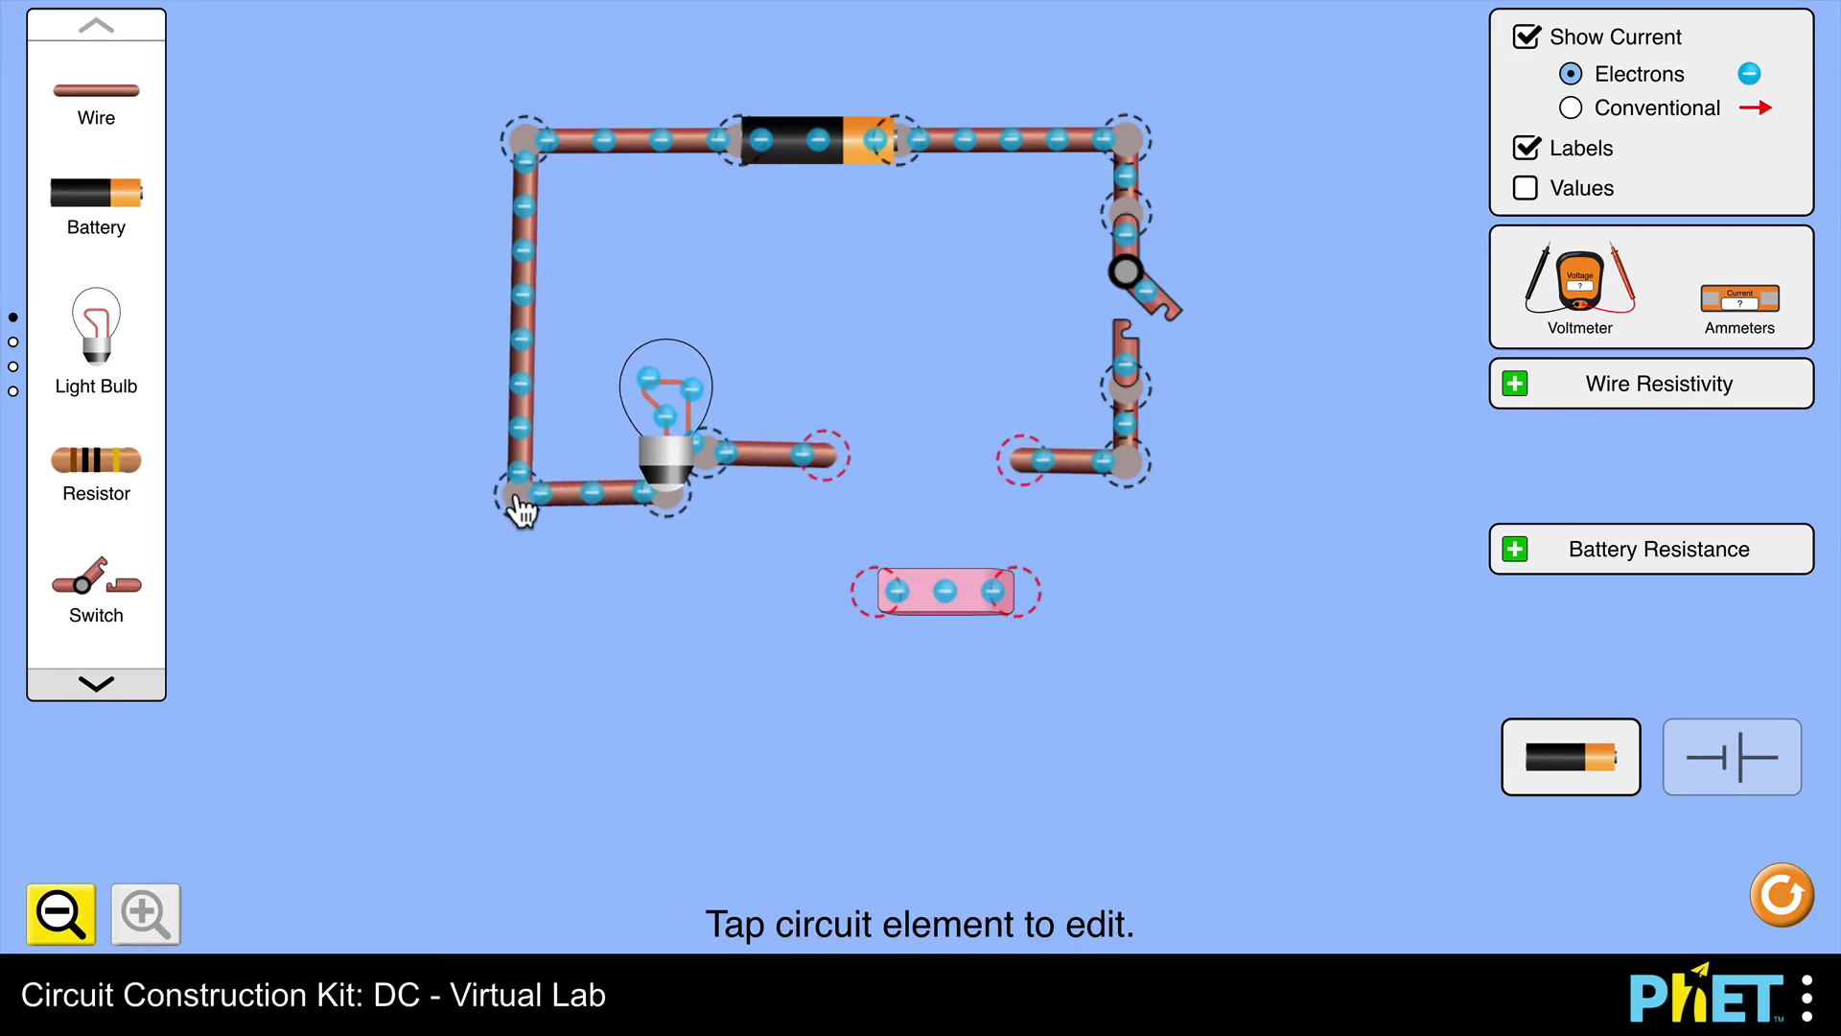
{"action": "left_click_drag", "start_coordinate": [831, 470], "coordinate": [816, 470]}
- Connect the eraser into the loop and test it by closing and reopening the switch
{"action": "left_click_drag", "start_coordinate": [957, 618], "coordinate": [982, 482]}
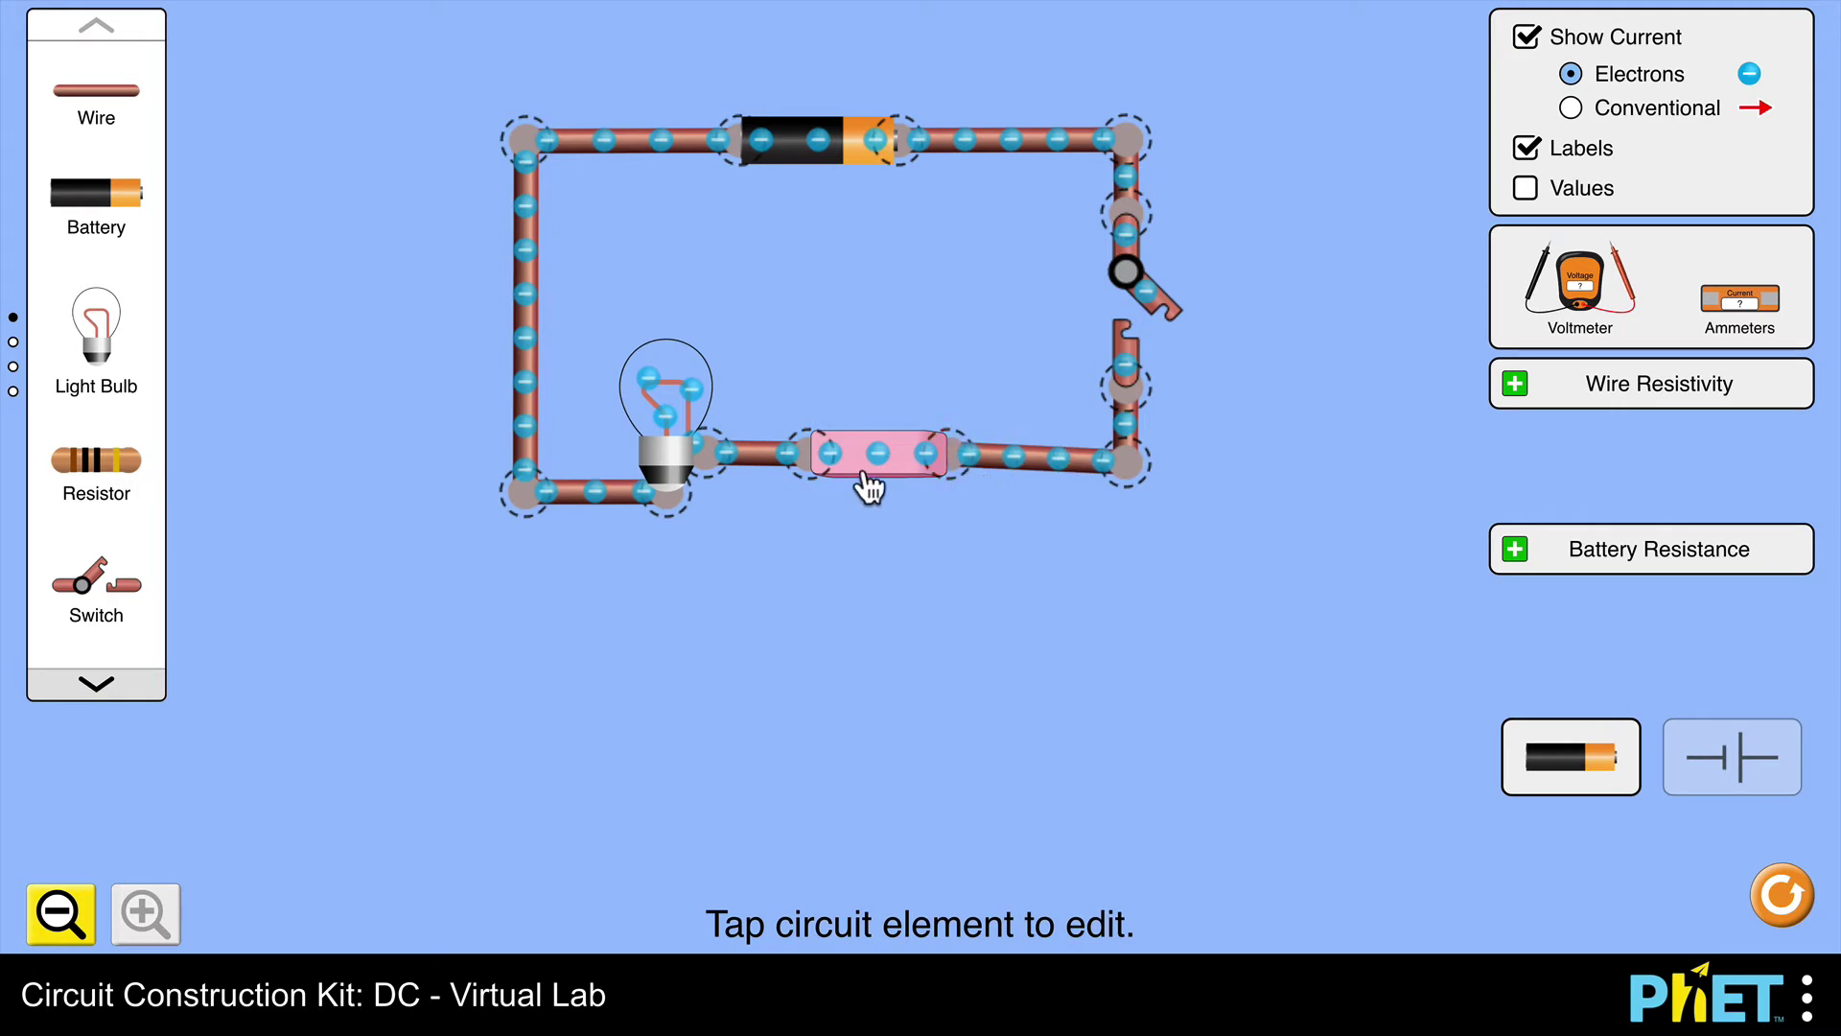
{"action": "left_click_drag", "start_coordinate": [868, 489], "coordinate": [906, 483]}
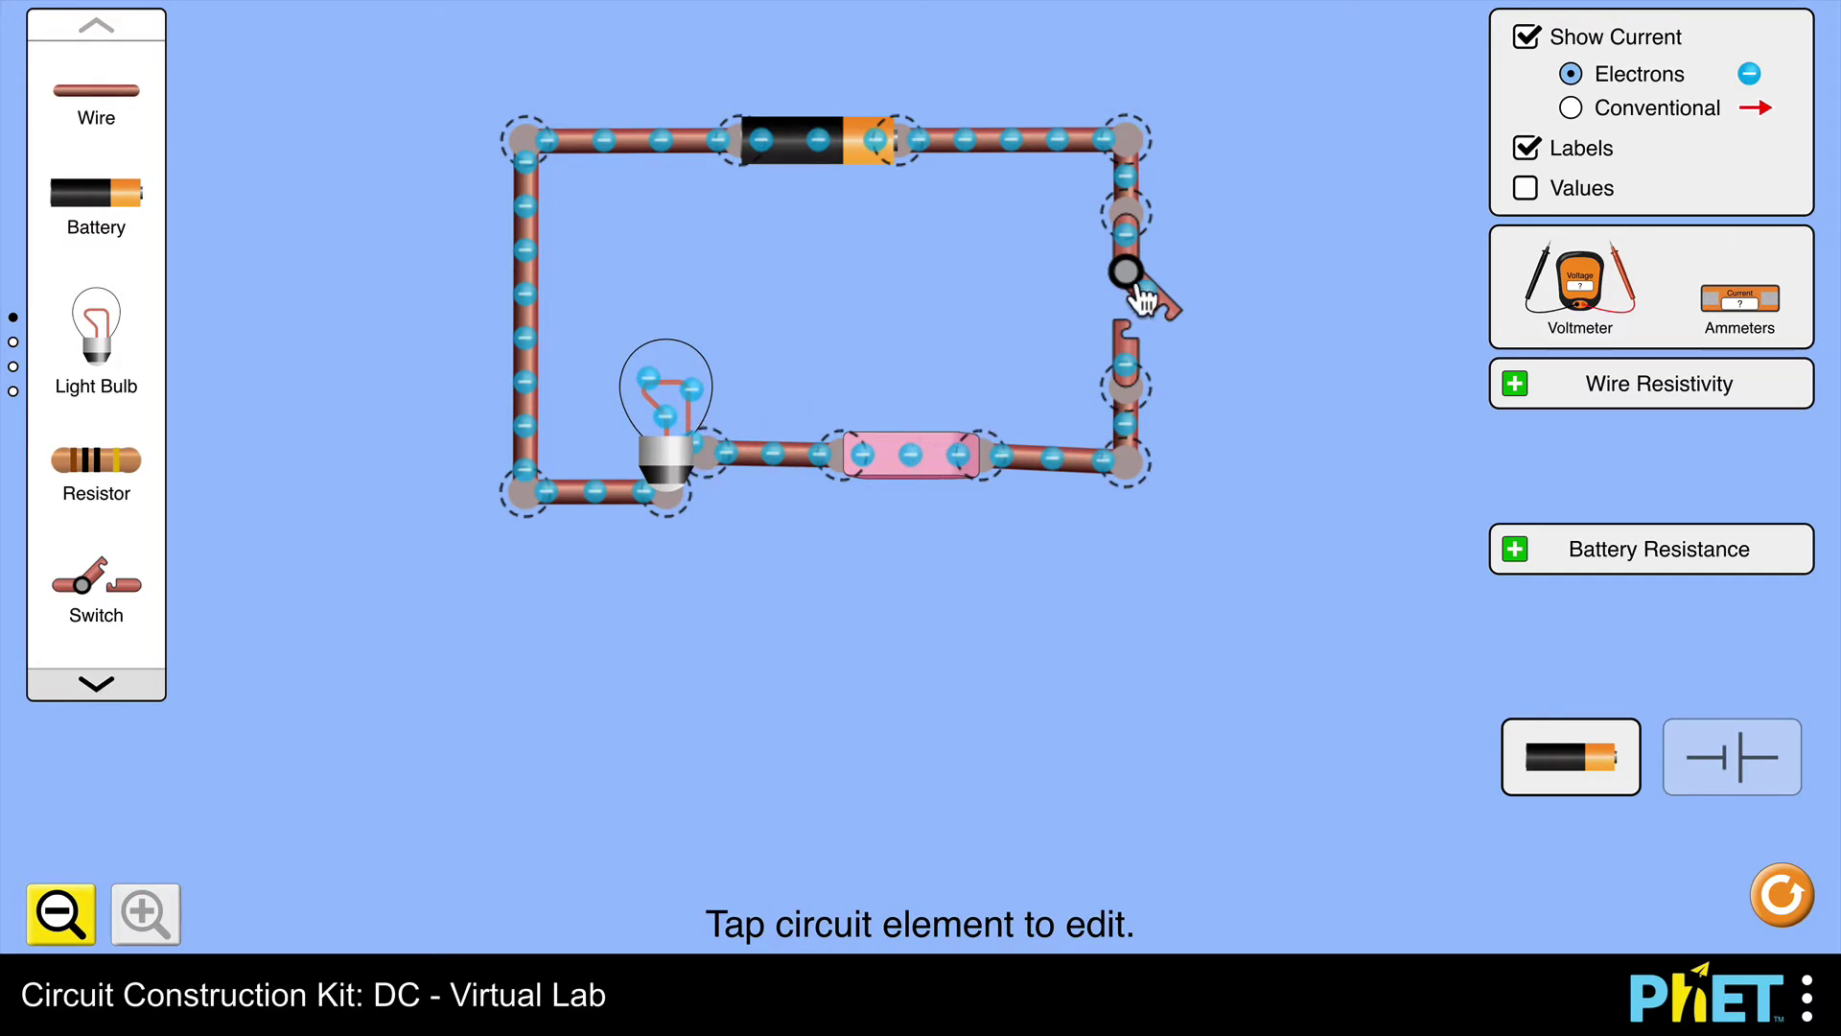
{"action": "left_click", "coordinate": [1158, 321]}
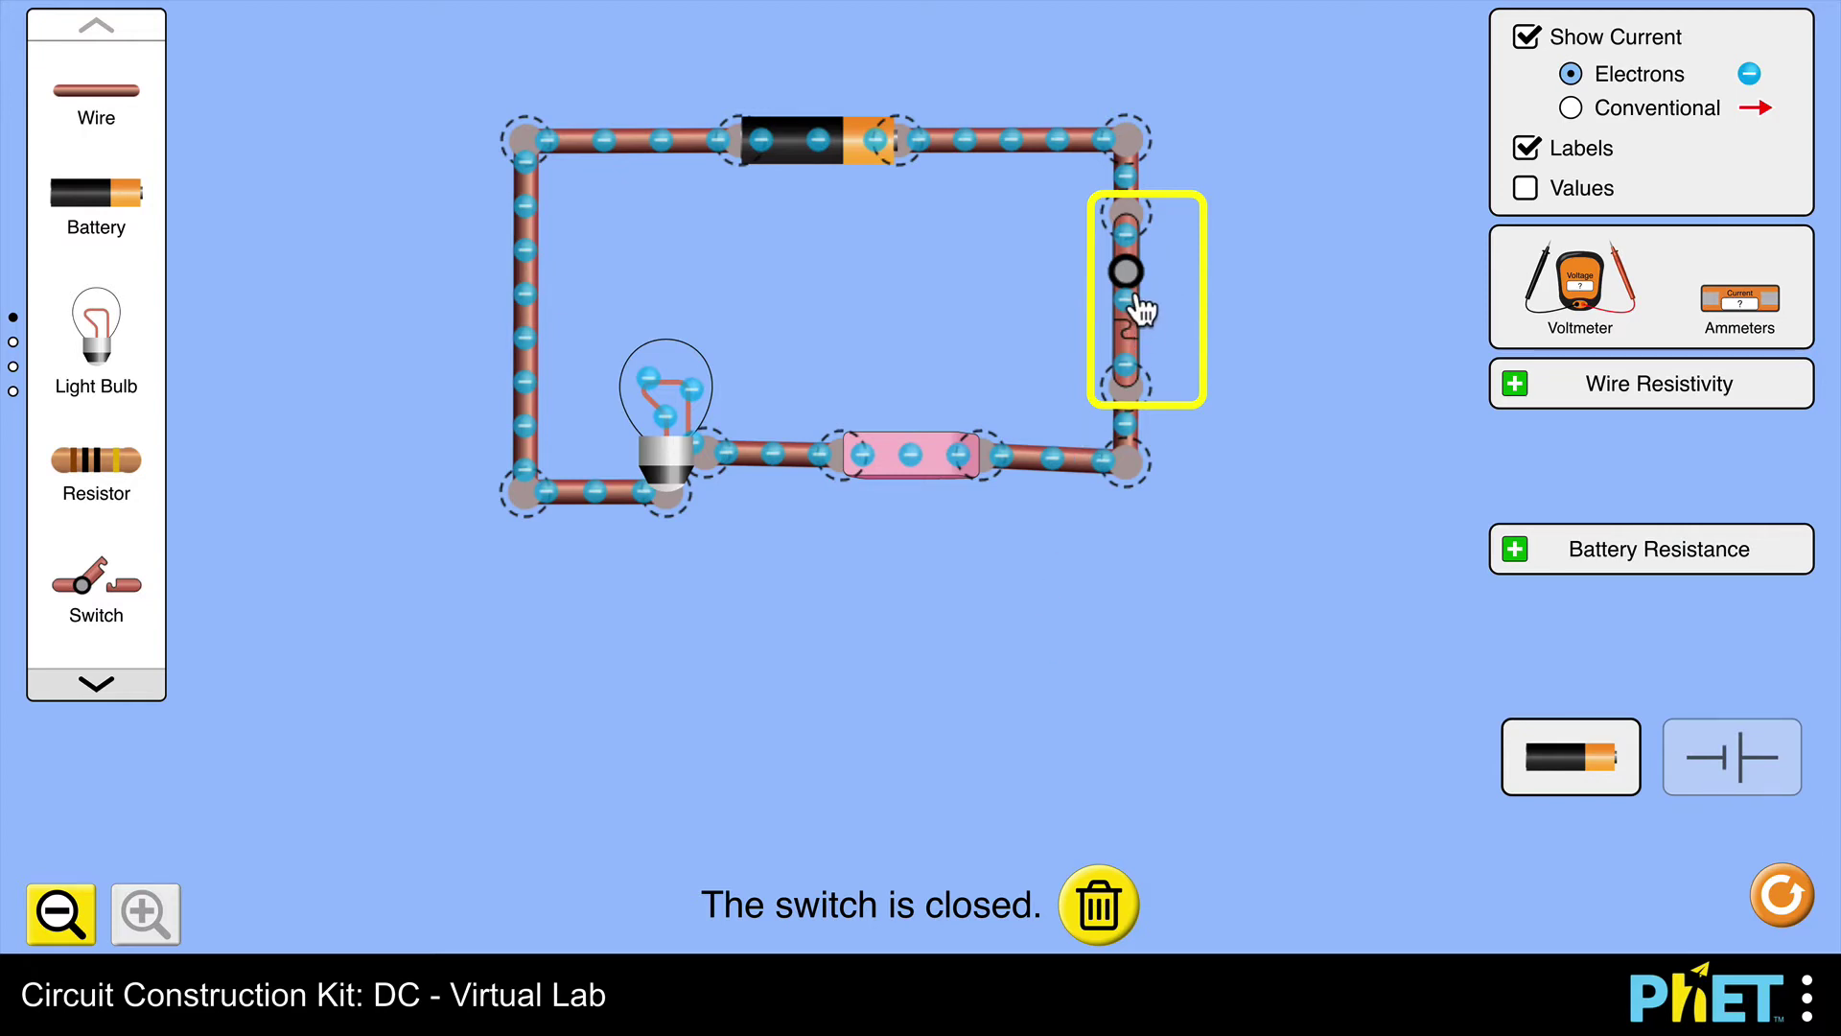
{"action": "left_click", "coordinate": [1141, 309]}
- Select the eraser and delete it from the circuit
{"action": "left_click", "coordinate": [1039, 597]}
{"action": "left_click", "coordinate": [923, 471]}
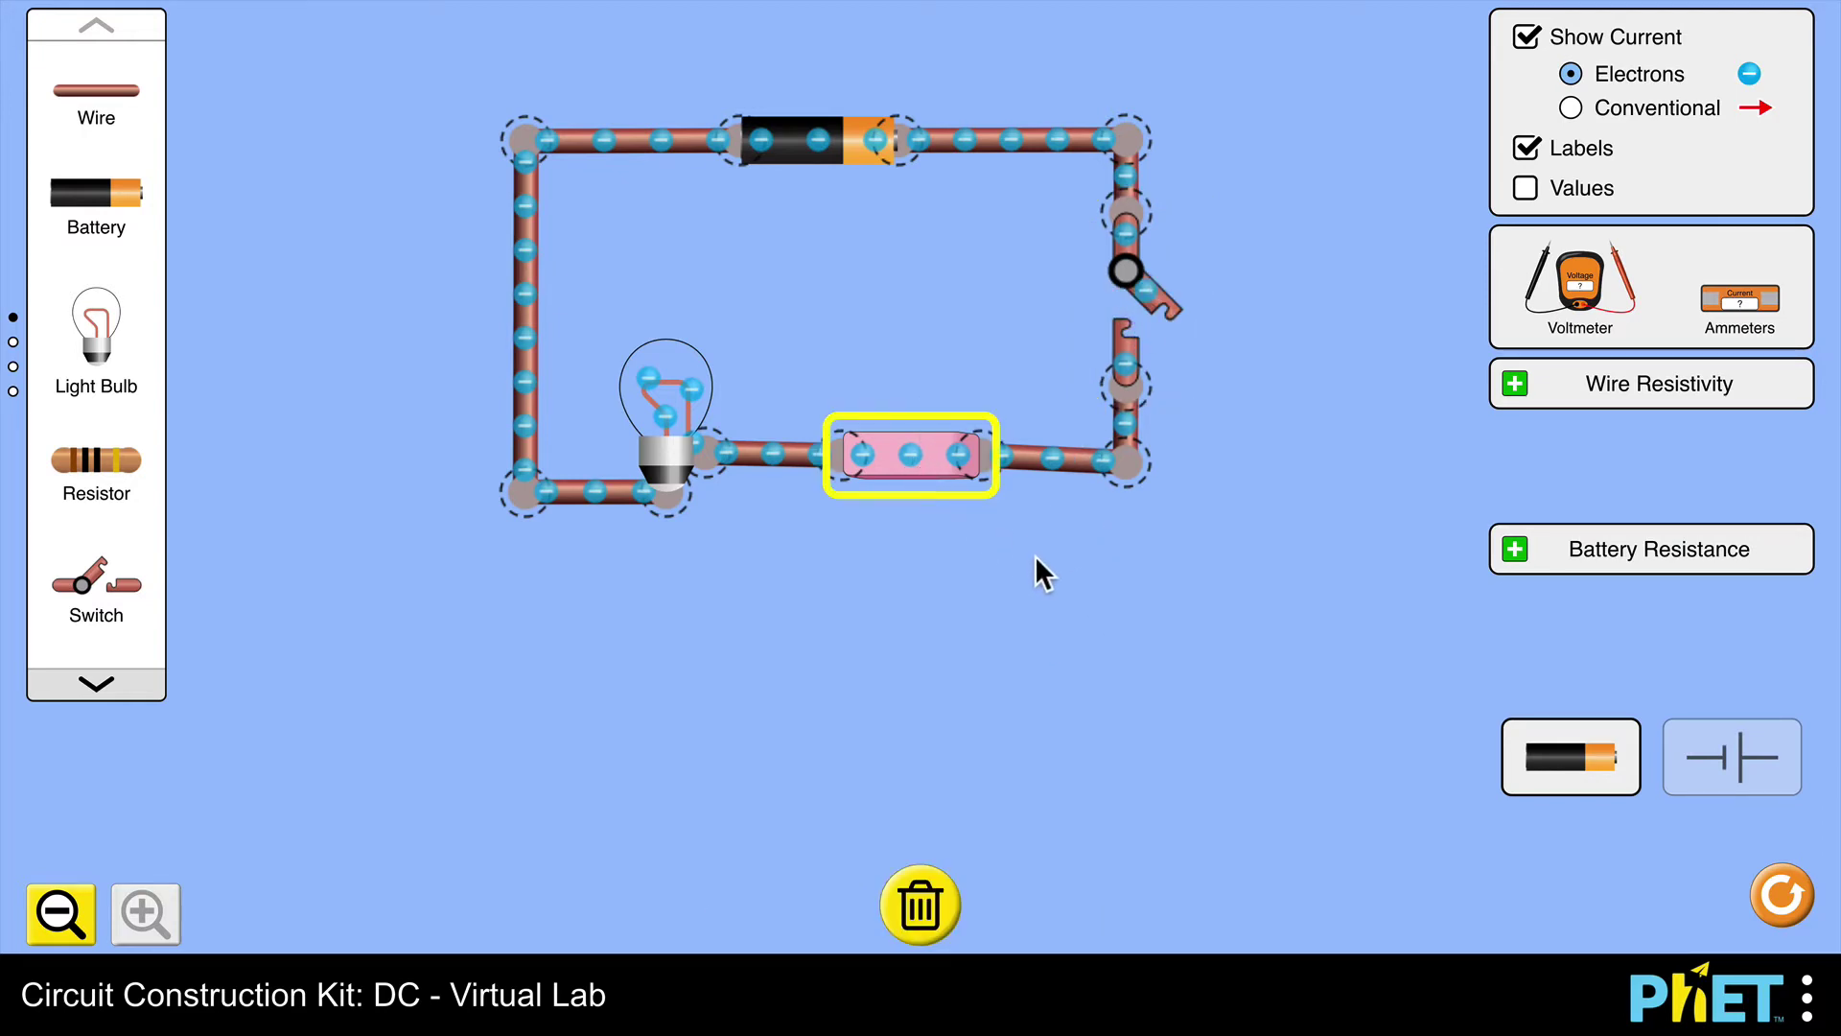
{"action": "key", "text": "Delete"}
- Bridge the gap between the bulb and switch leads with a paper clip, snapping both wire ends on
{"action": "left_click_drag", "start_coordinate": [997, 458], "coordinate": [1051, 465]}
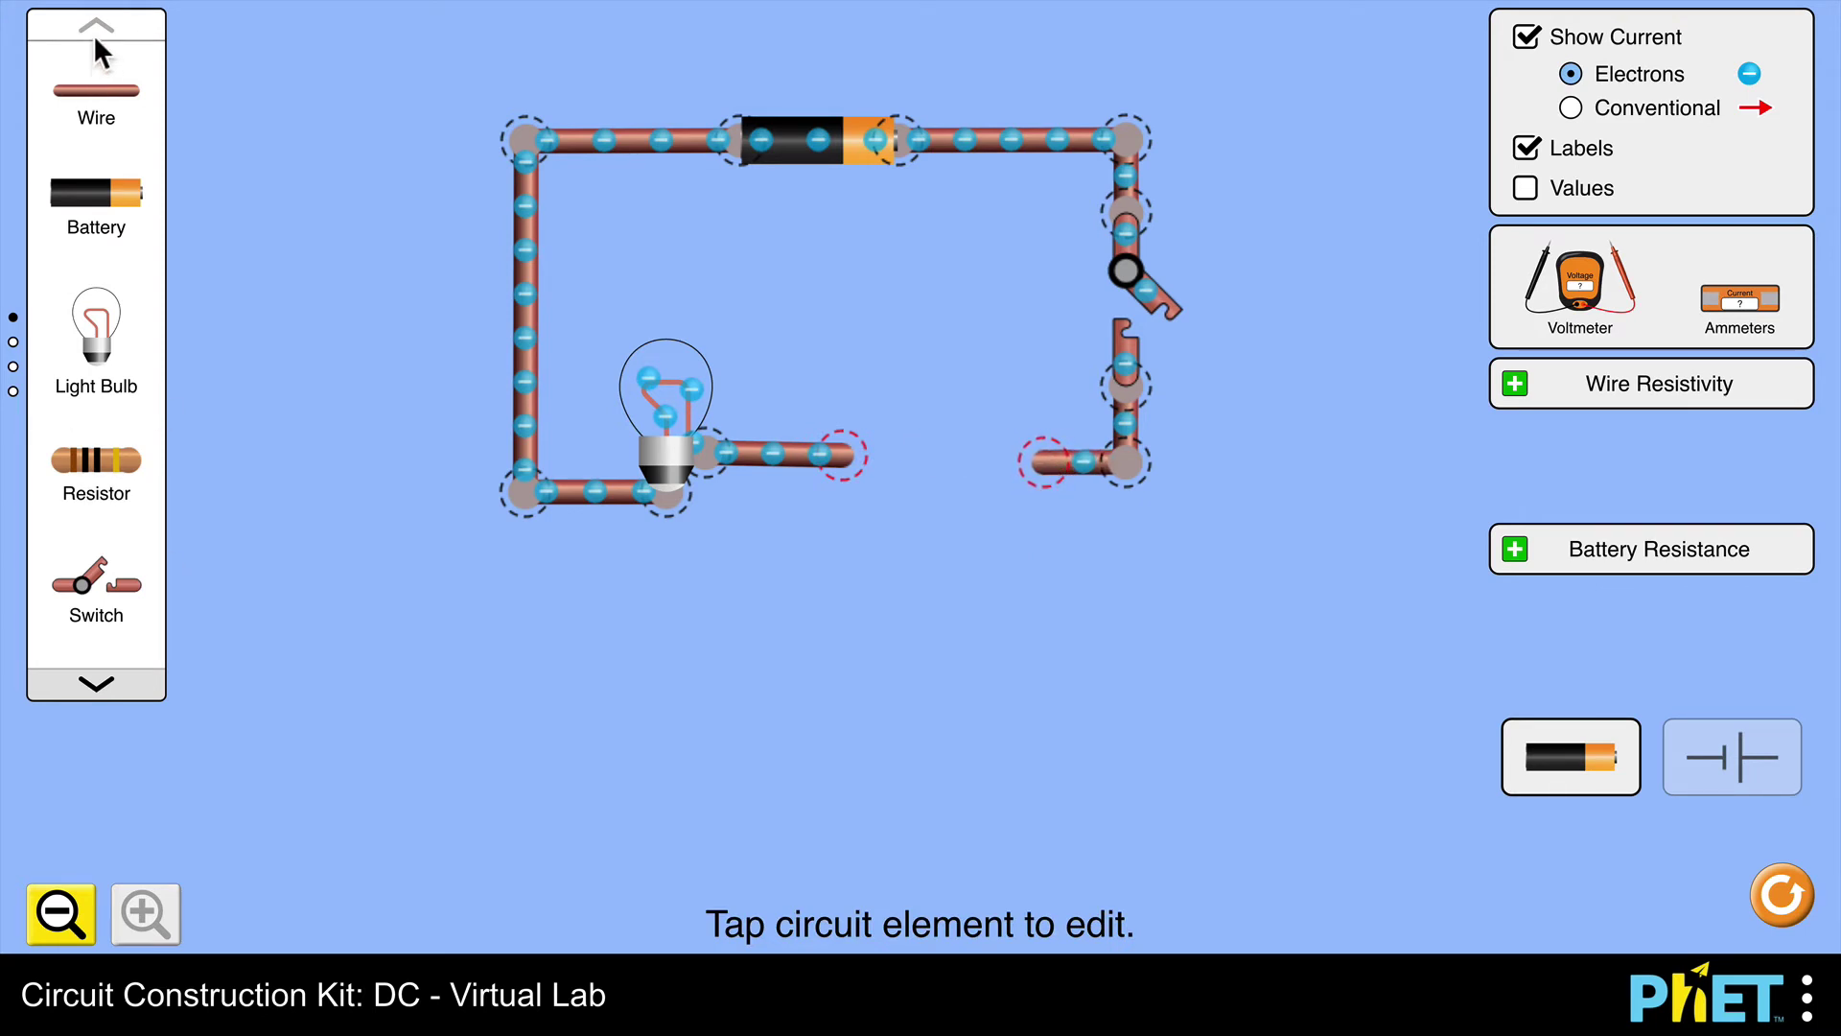
{"action": "left_click", "coordinate": [97, 685]}
{"action": "left_click", "coordinate": [97, 684]}
{"action": "left_click_drag", "start_coordinate": [95, 341], "coordinate": [841, 470]}
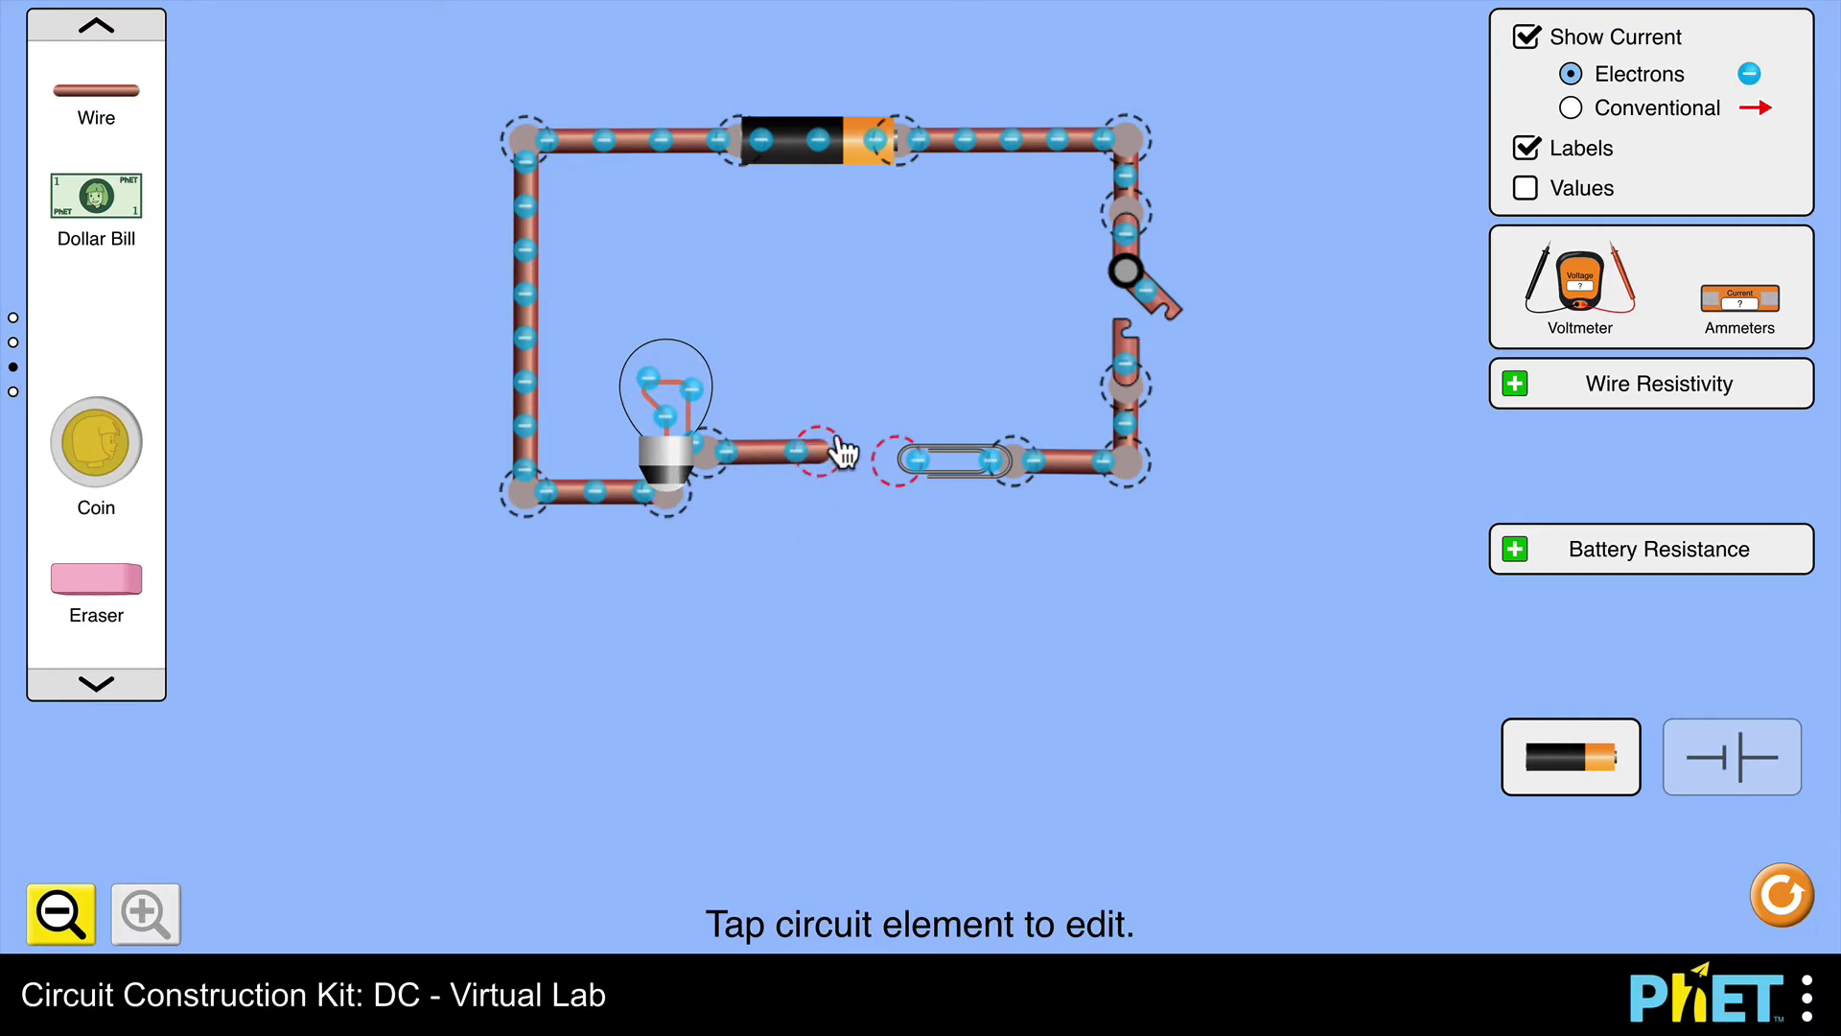
{"action": "left_click_drag", "start_coordinate": [816, 473], "coordinate": [866, 489]}
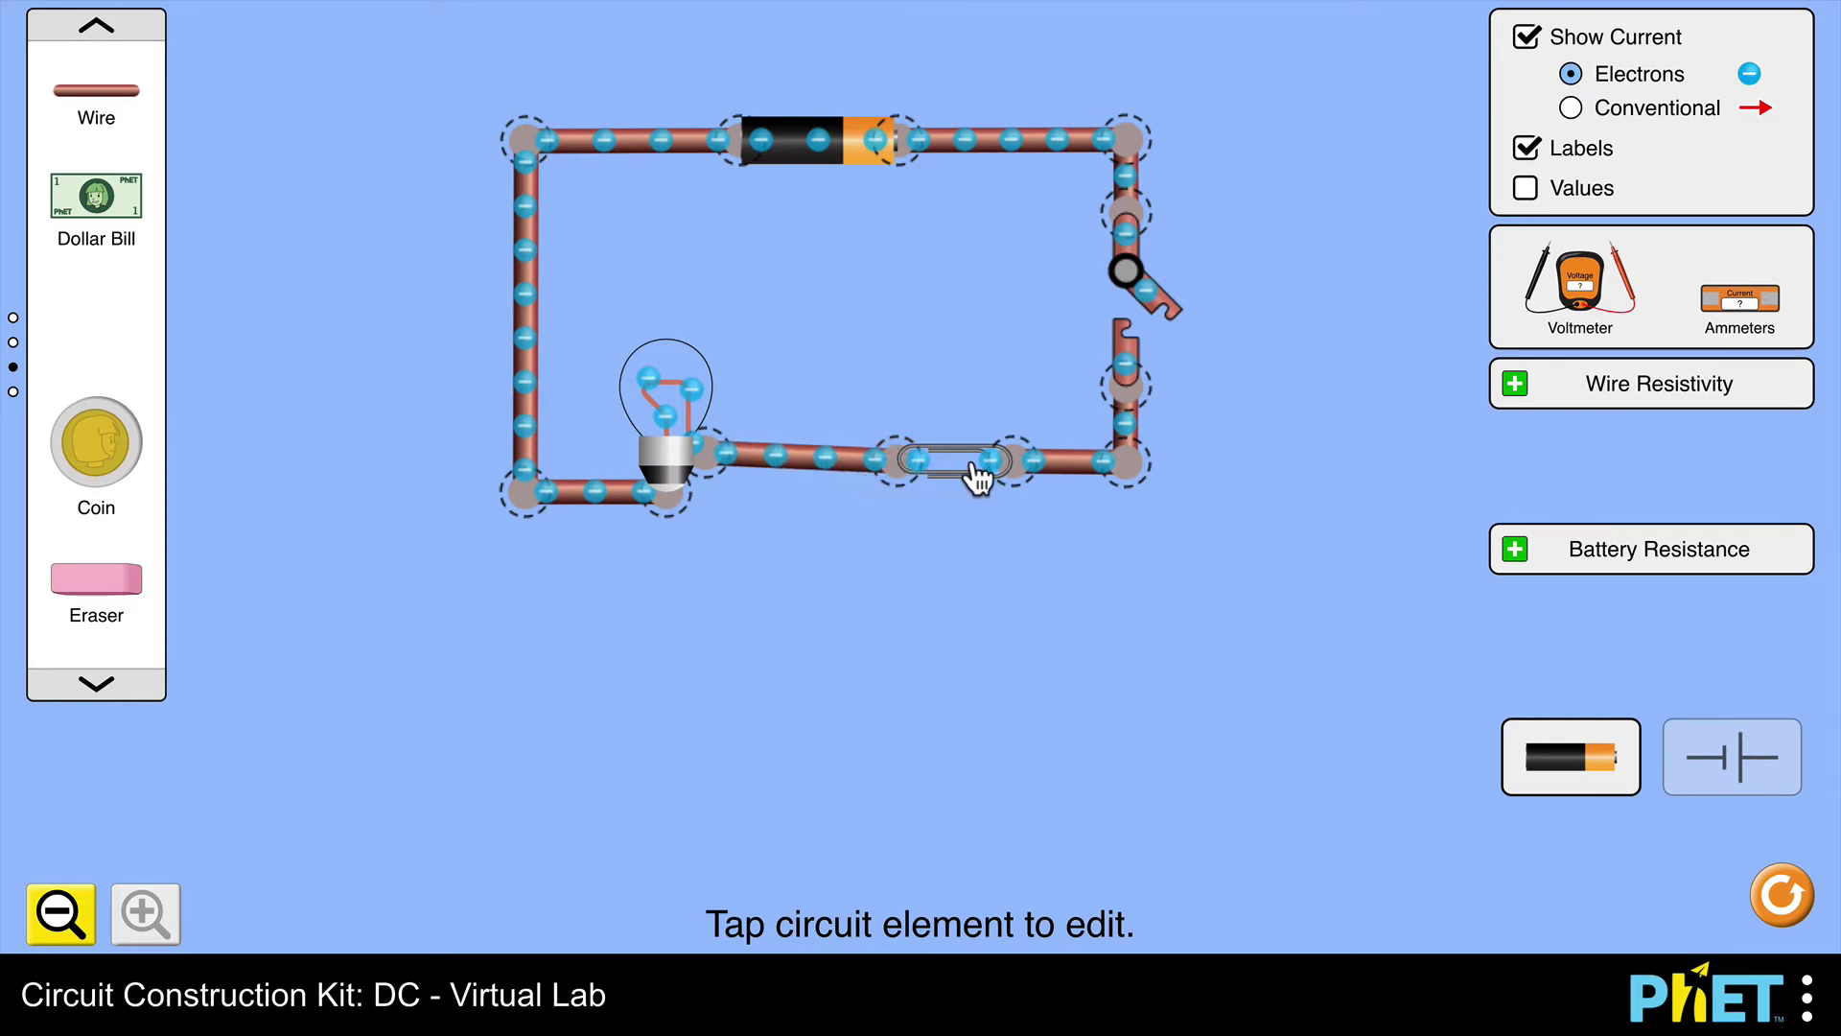
{"action": "left_click_drag", "start_coordinate": [976, 474], "coordinate": [947, 469]}
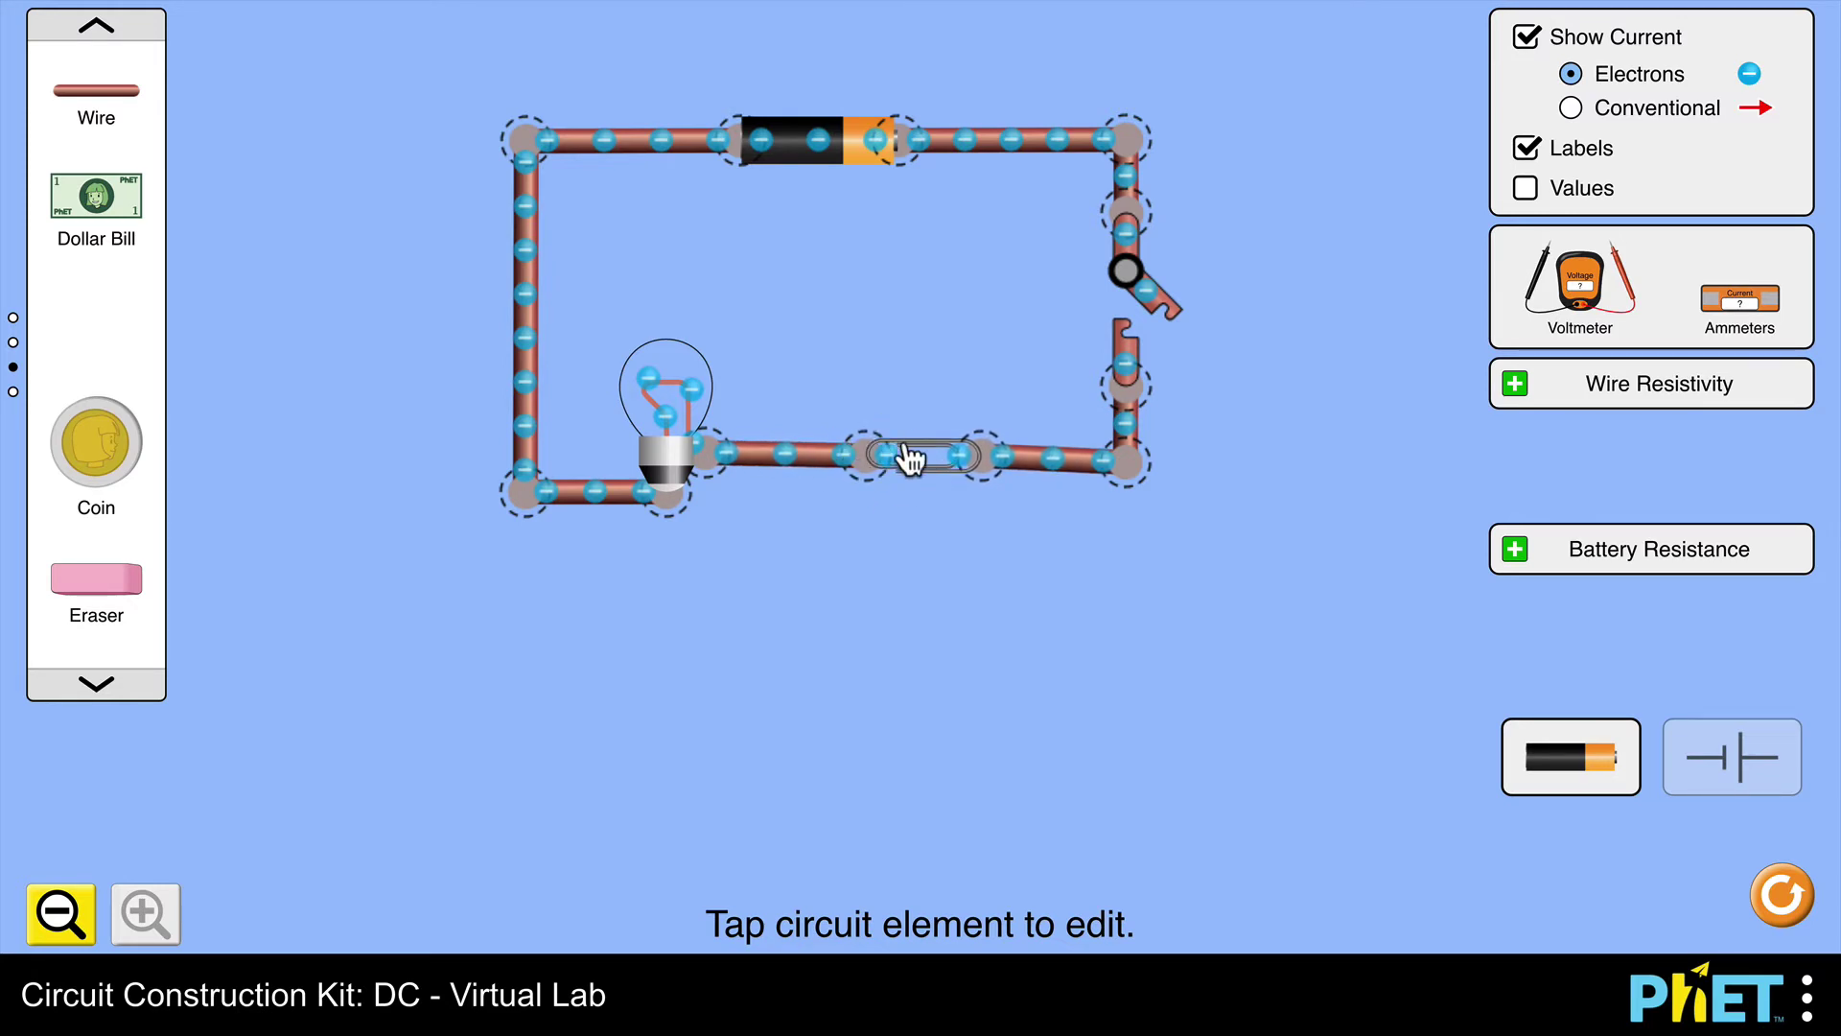
- Close the switch so the bulb lights, then deselect everything on the canvas
{"action": "left_click", "coordinate": [1154, 304]}
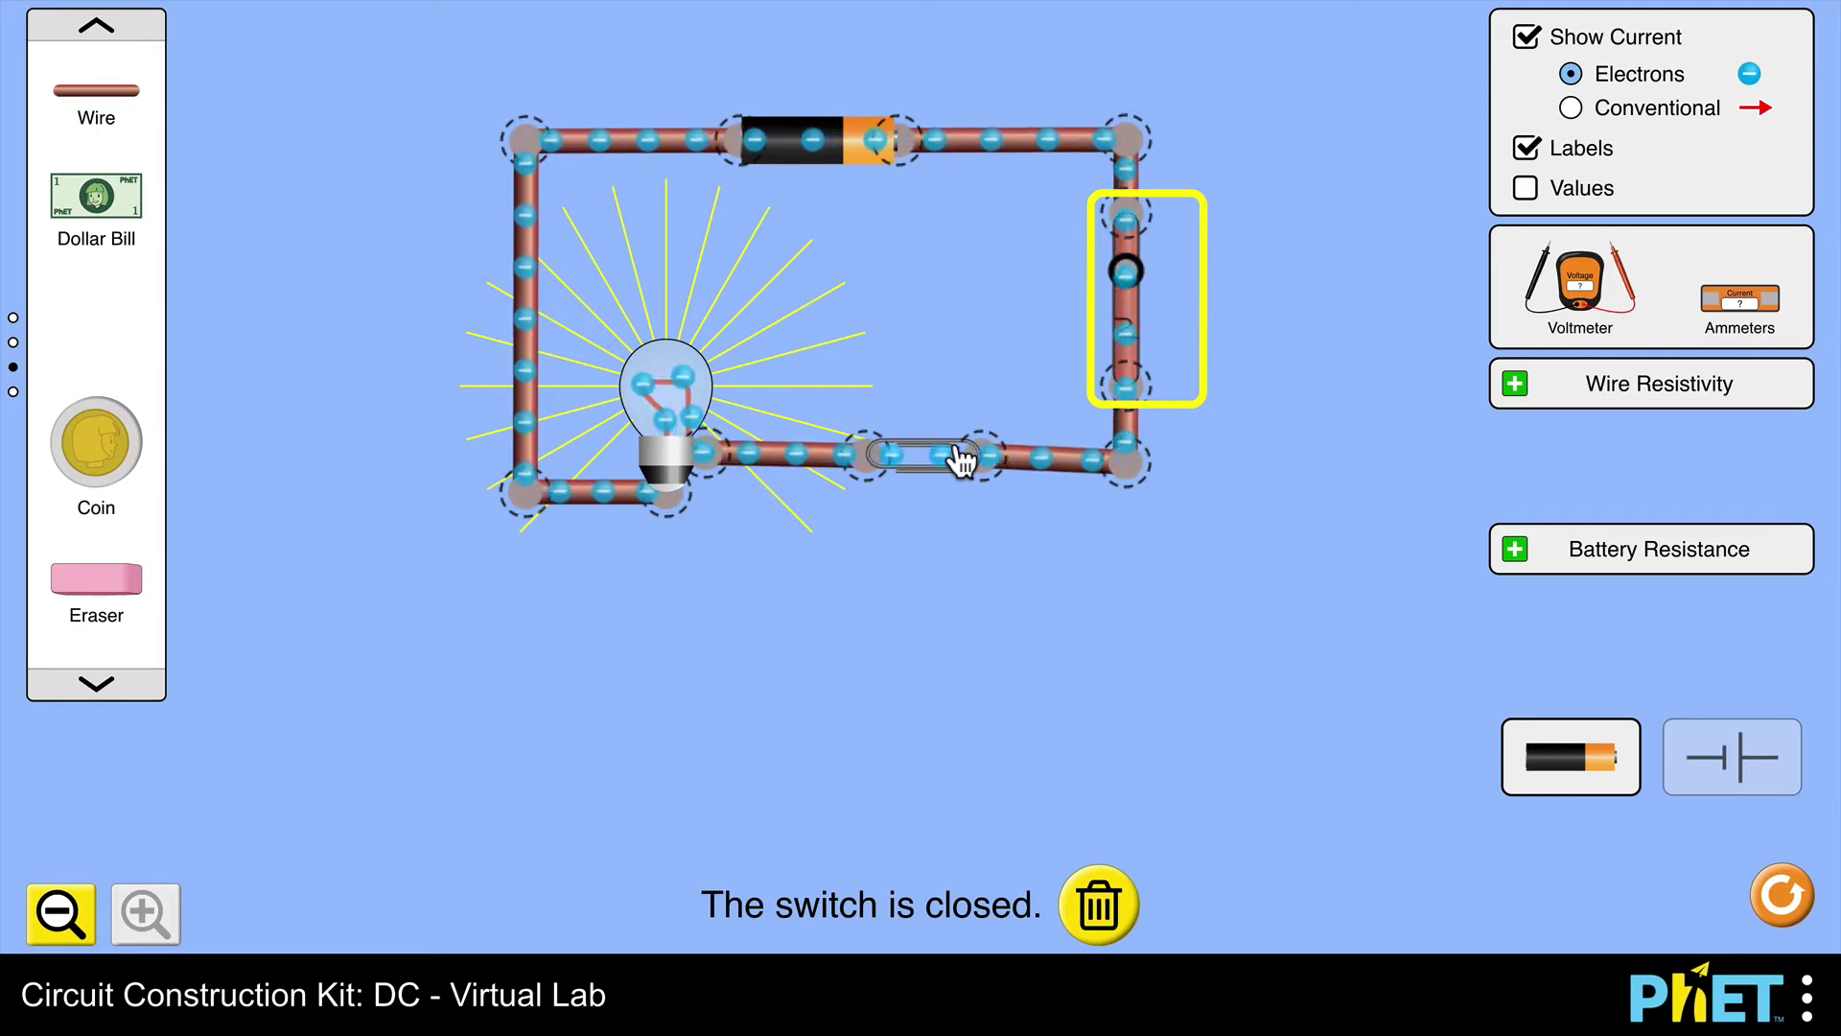
{"action": "left_click", "coordinate": [1122, 474]}
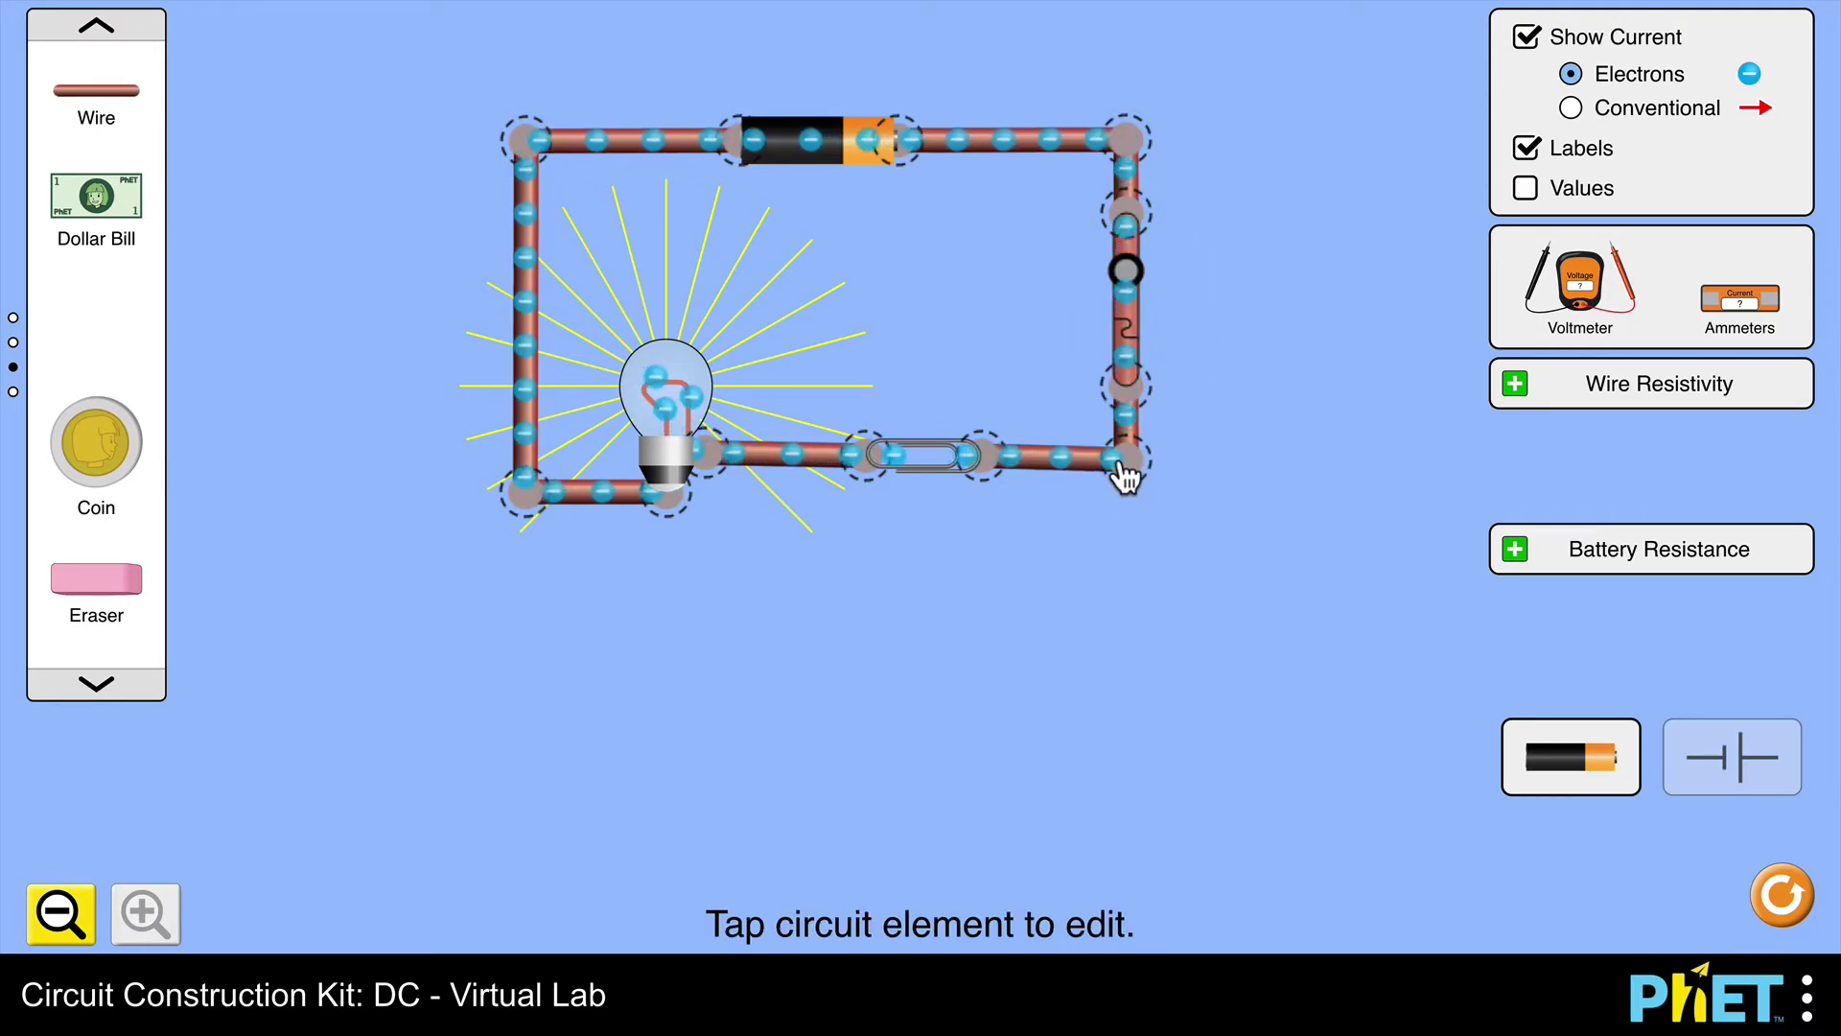
{"action": "left_click", "coordinate": [1122, 470]}
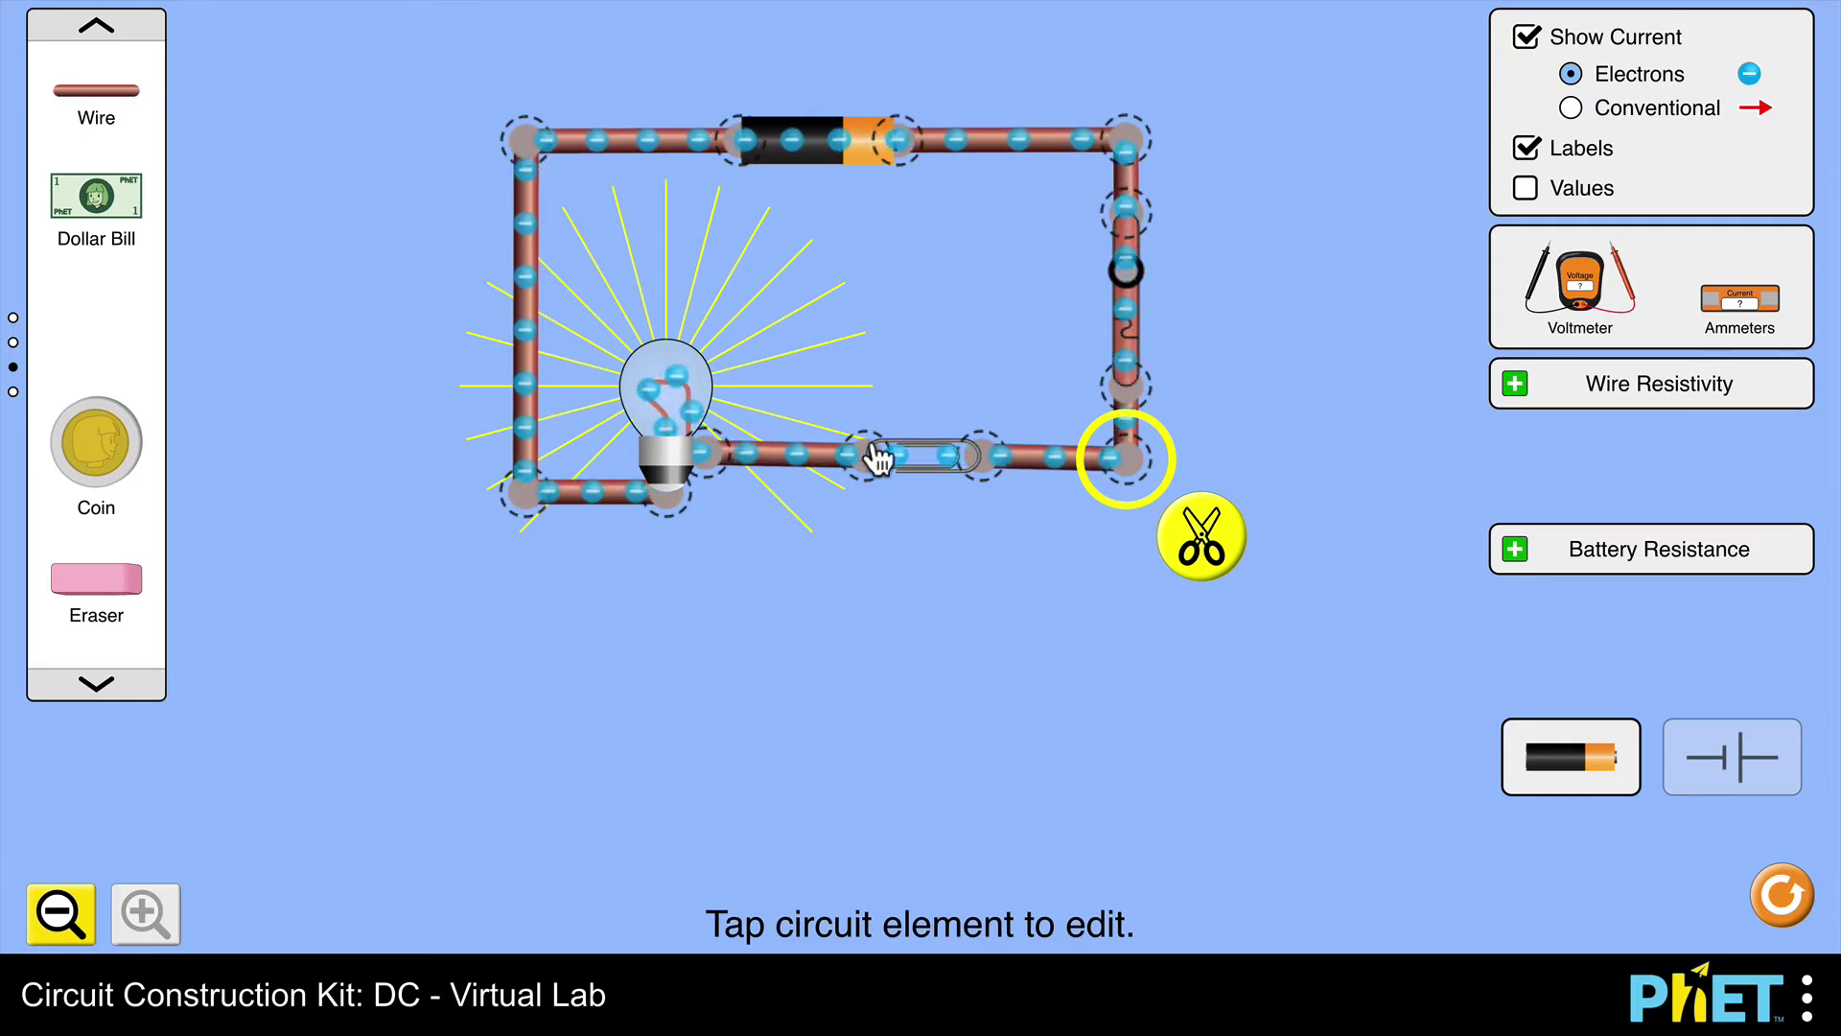
{"action": "left_click", "coordinate": [961, 623]}
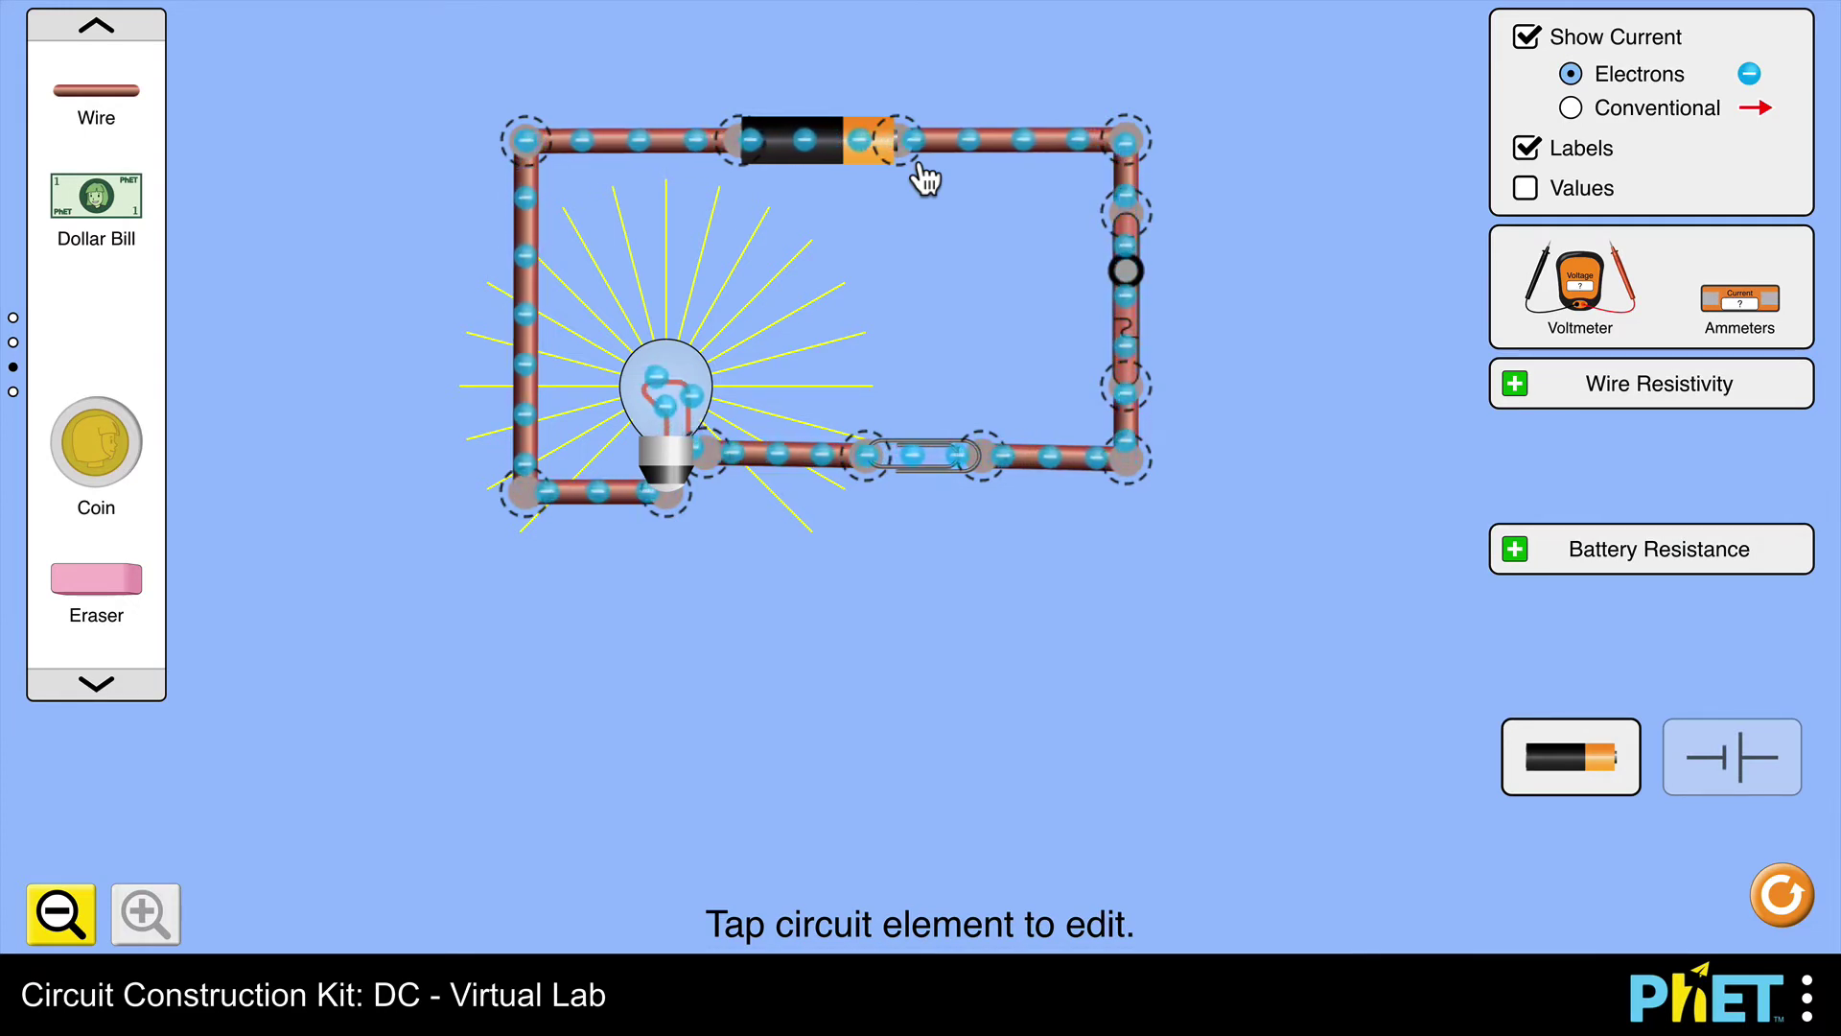
{"action": "left_click", "coordinate": [1573, 109]}
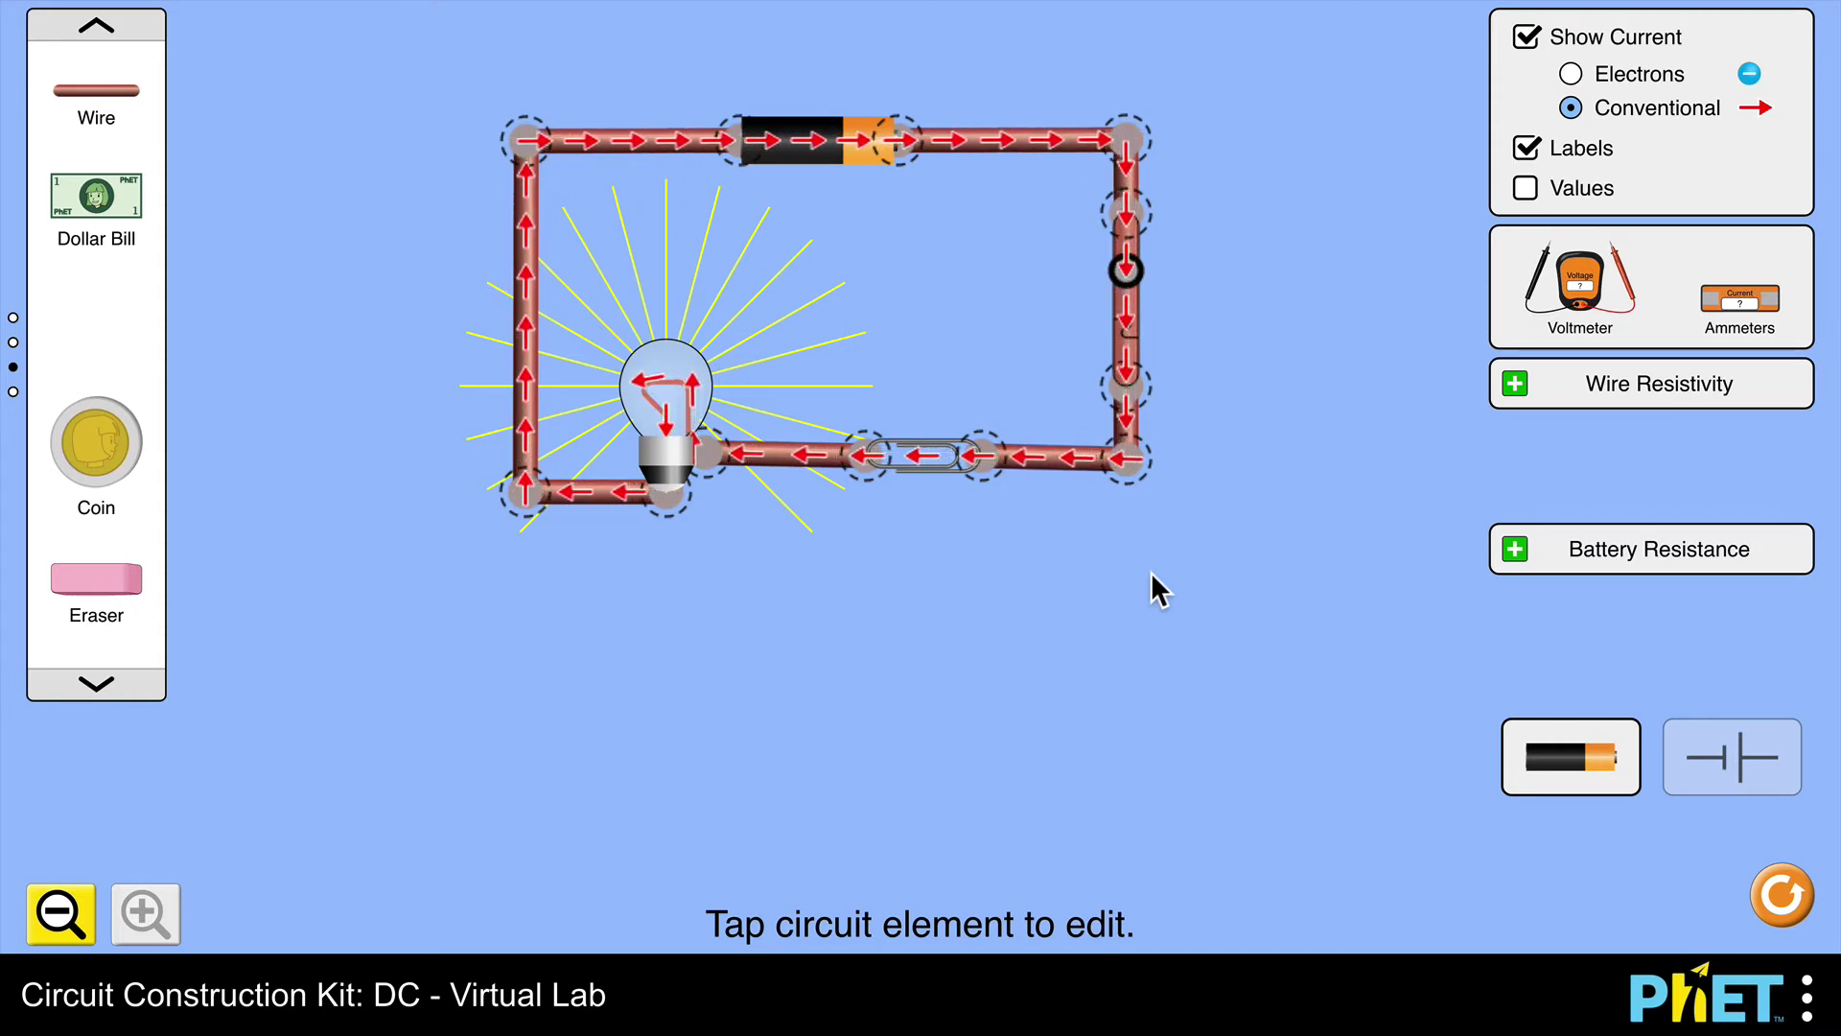
{"action": "left_click", "coordinate": [1570, 75]}
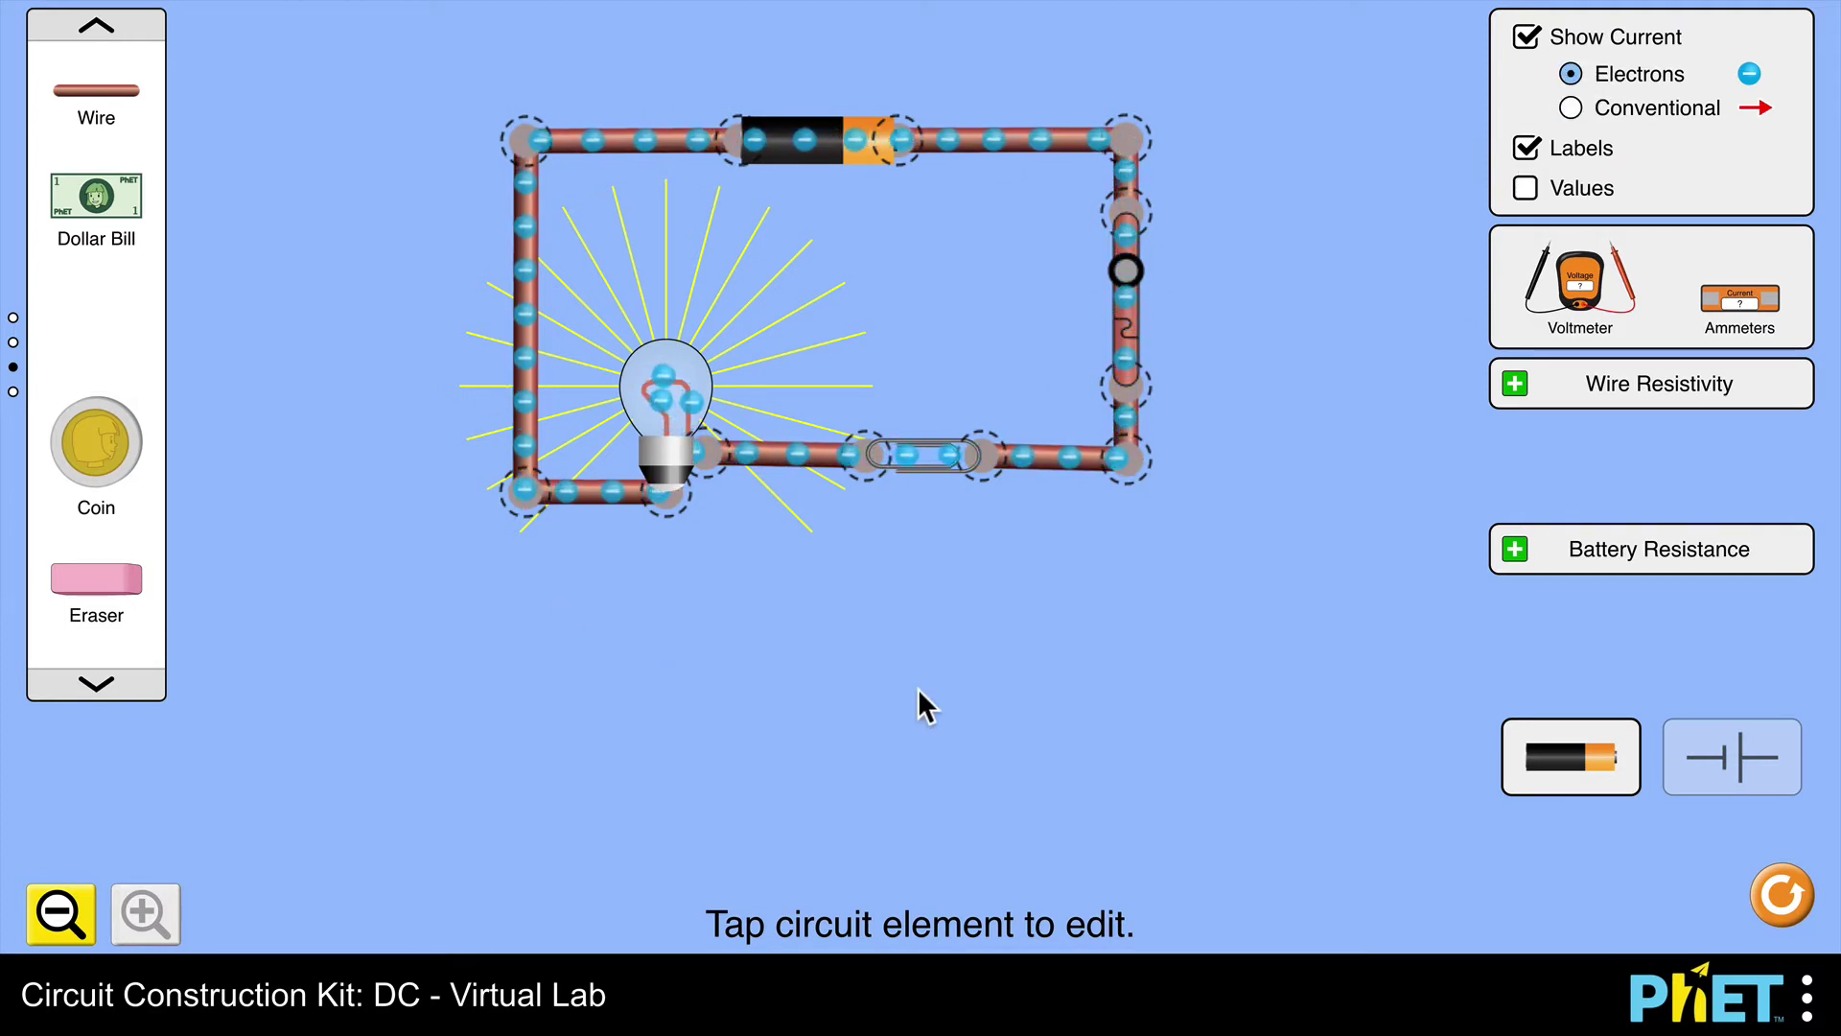
- Open the switch, delete the paper clip and pull the loose wire ends apart
{"action": "left_click", "coordinate": [1138, 317]}
{"action": "left_click", "coordinate": [924, 462]}
{"action": "key", "text": "Delete"}
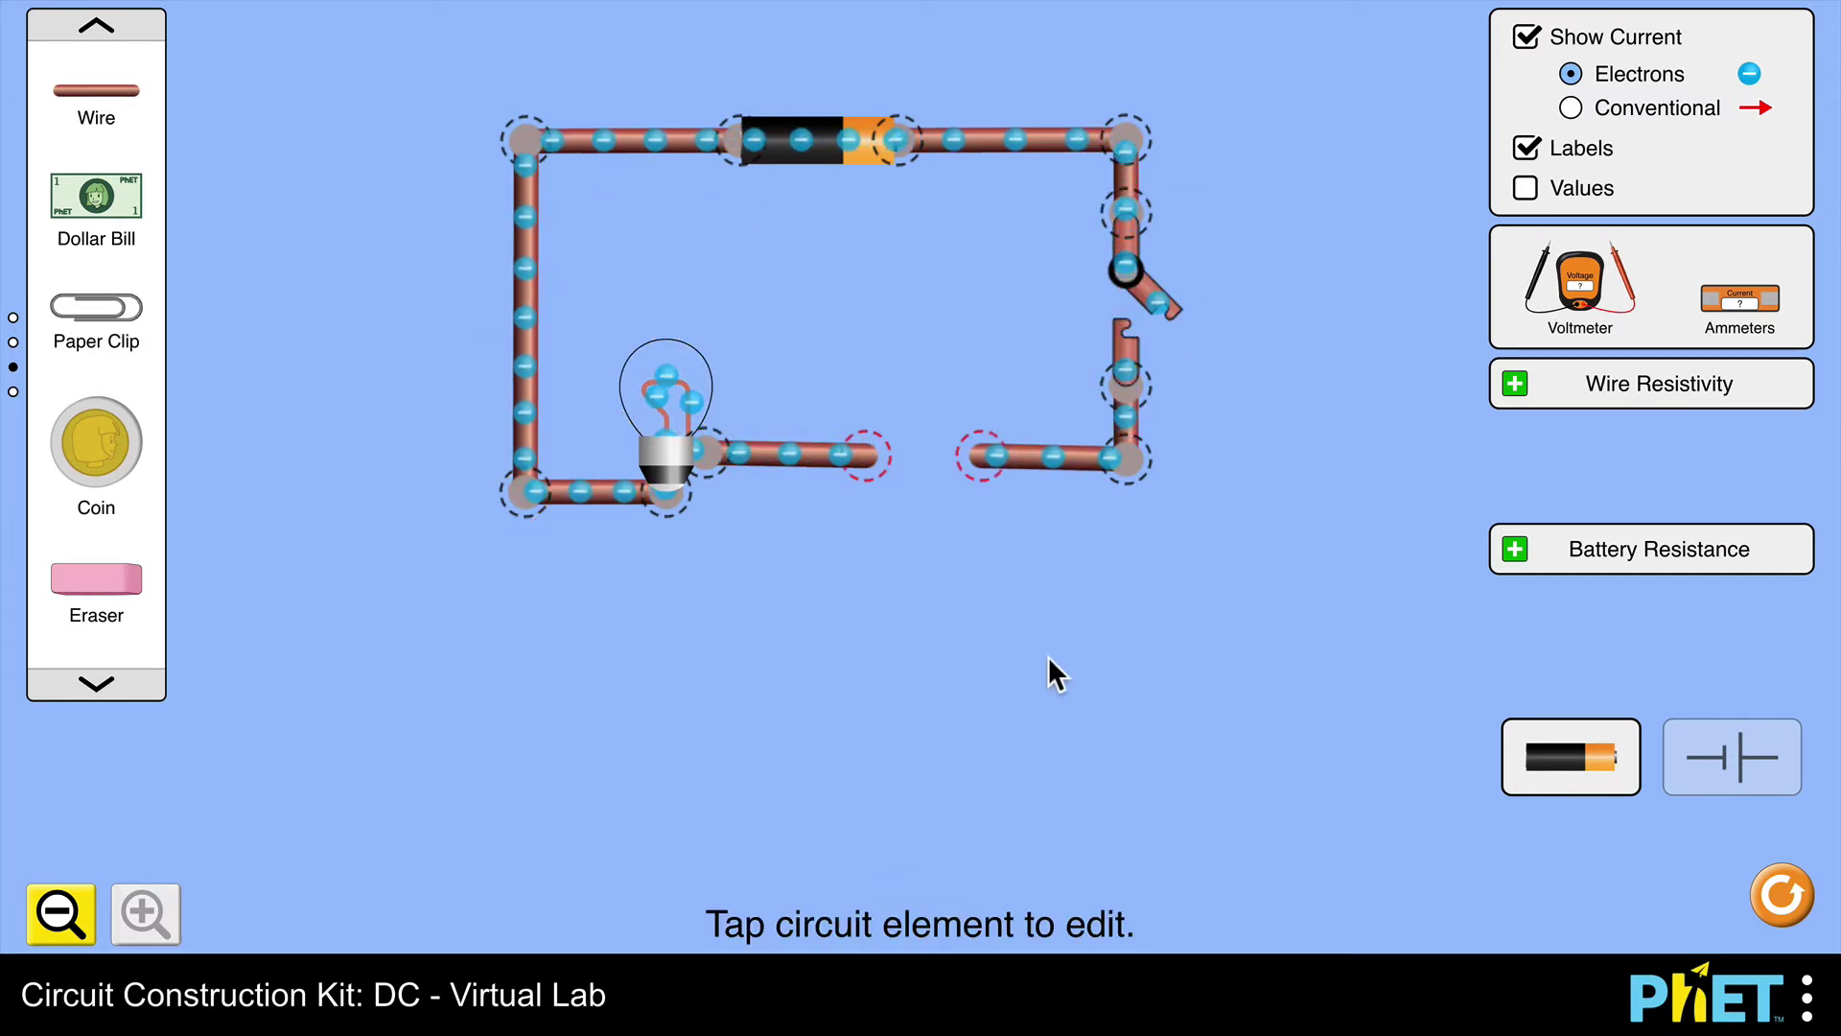
{"action": "left_click_drag", "start_coordinate": [872, 473], "coordinate": [836, 470]}
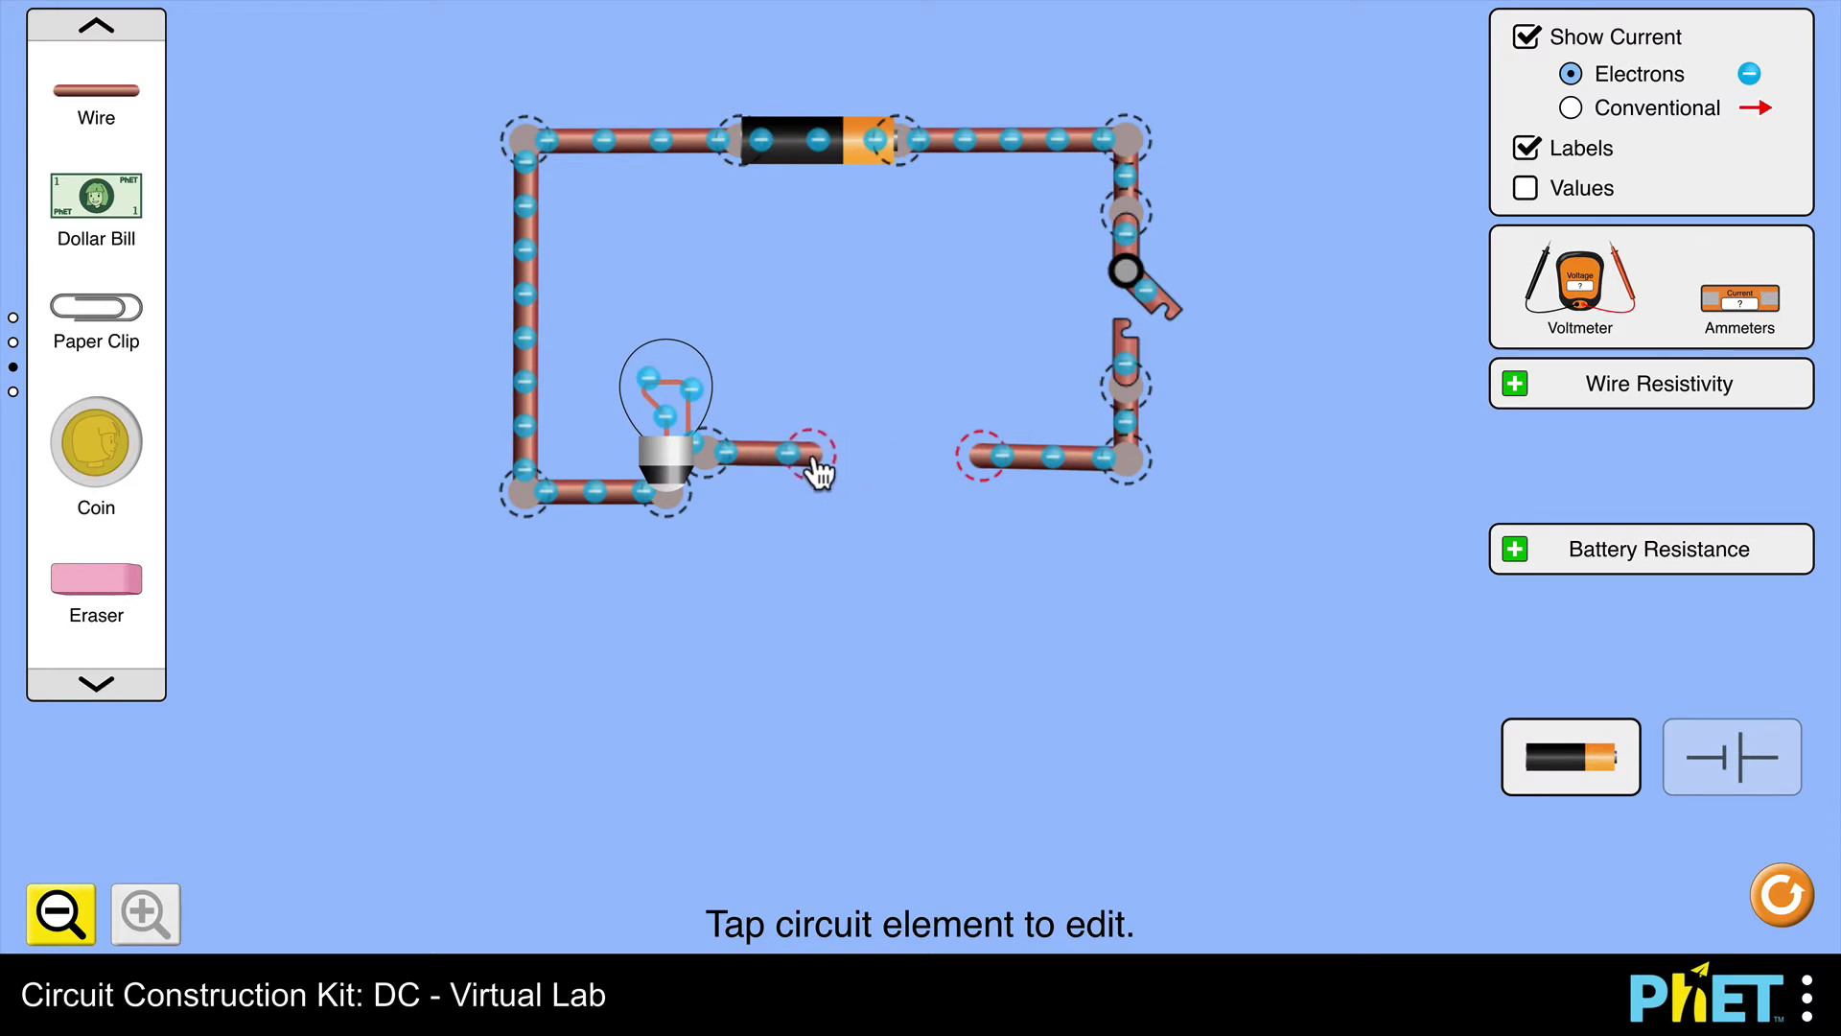
{"action": "left_click_drag", "start_coordinate": [994, 467], "coordinate": [1059, 470]}
- Place a pencil in the bottom-wire gap, connect it, and close the switch
{"action": "left_click", "coordinate": [94, 683]}
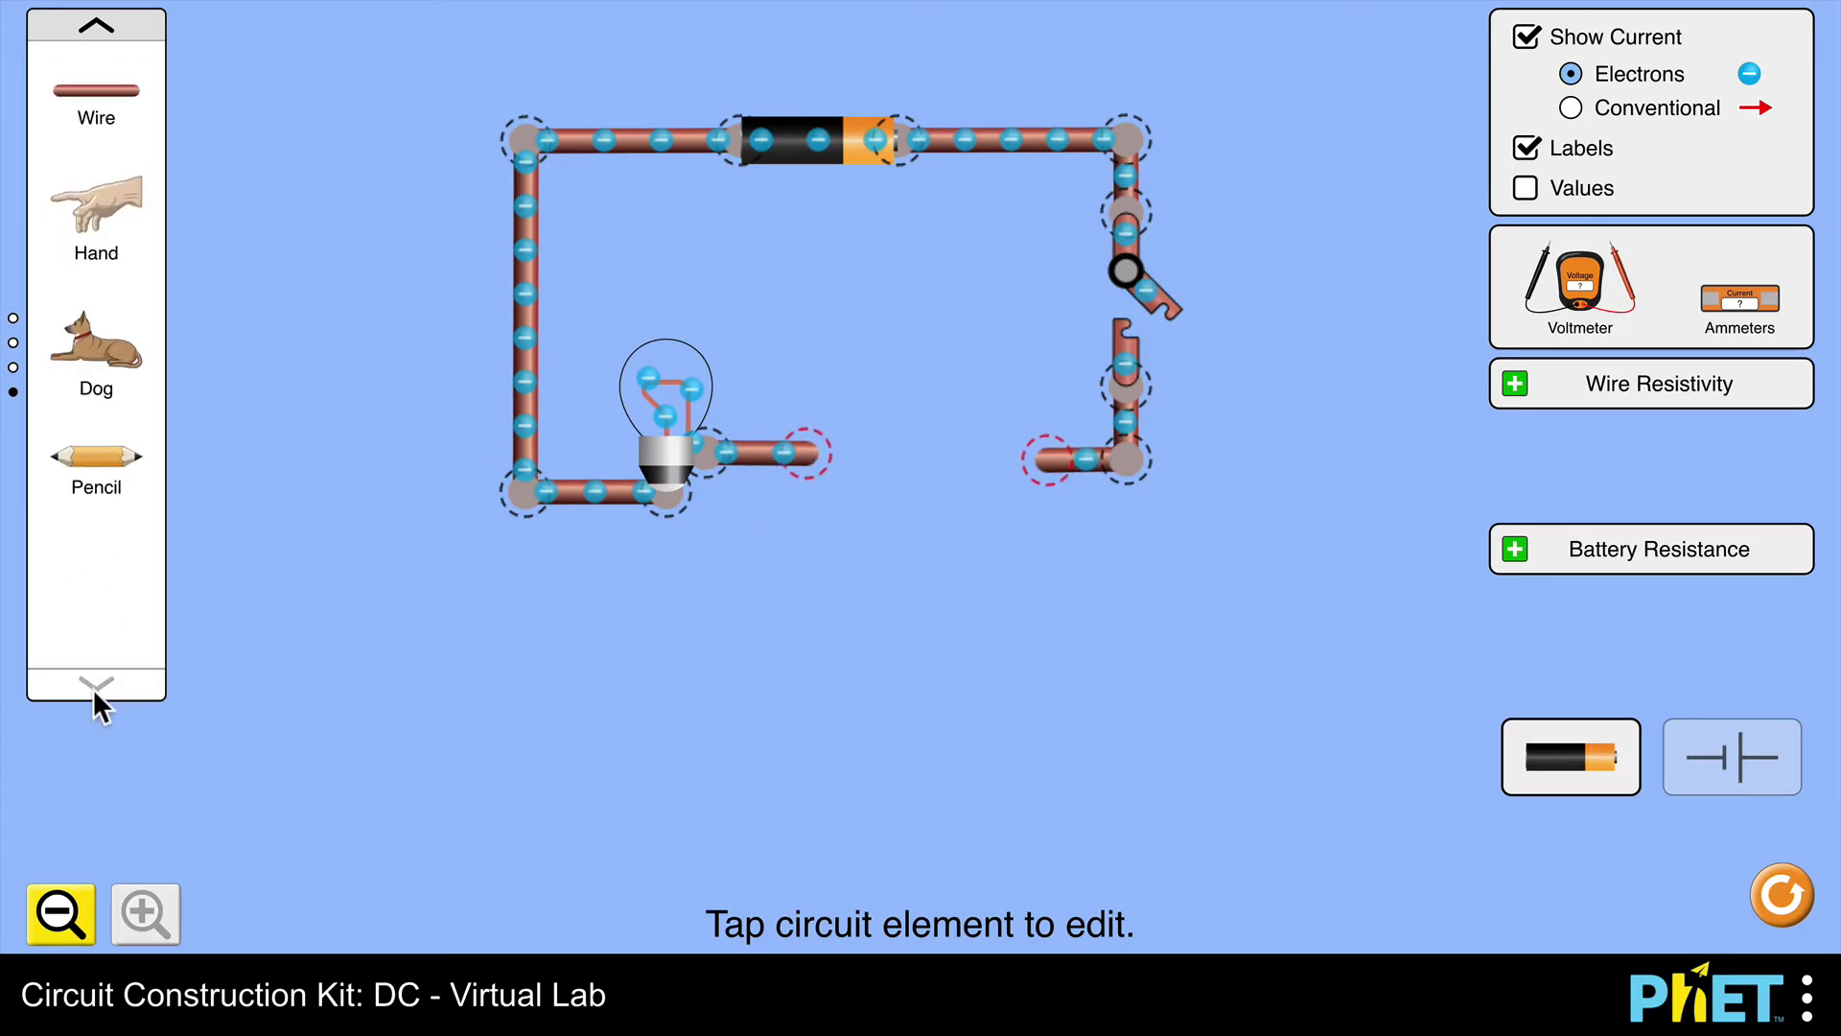
{"action": "mouse_move", "coordinate": [96, 470]}
{"action": "left_mouse_down"}
{"action": "mouse_move", "coordinate": [789, 719]}
{"action": "mouse_move", "coordinate": [935, 511]}
{"action": "left_mouse_up"}
{"action": "left_click_drag", "start_coordinate": [802, 460], "coordinate": [815, 464]}
{"action": "left_click_drag", "start_coordinate": [966, 472], "coordinate": [945, 467]}
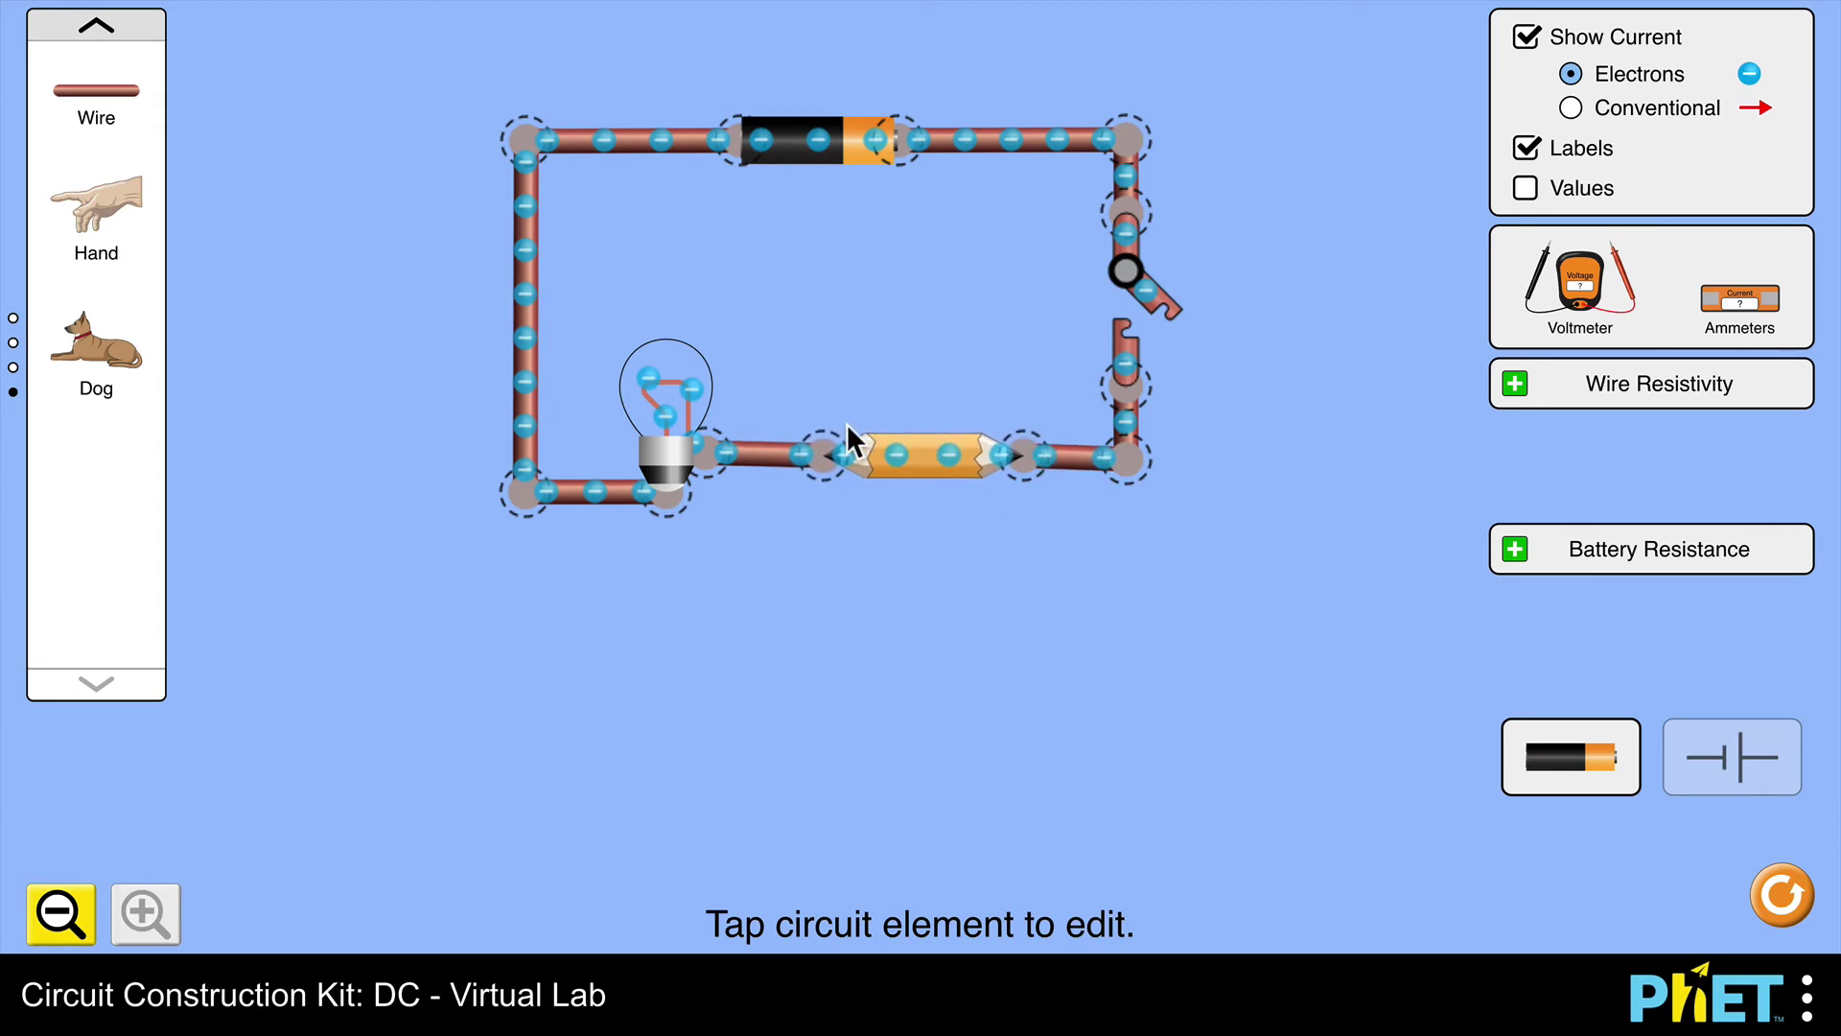
{"action": "left_click", "coordinate": [1164, 311]}
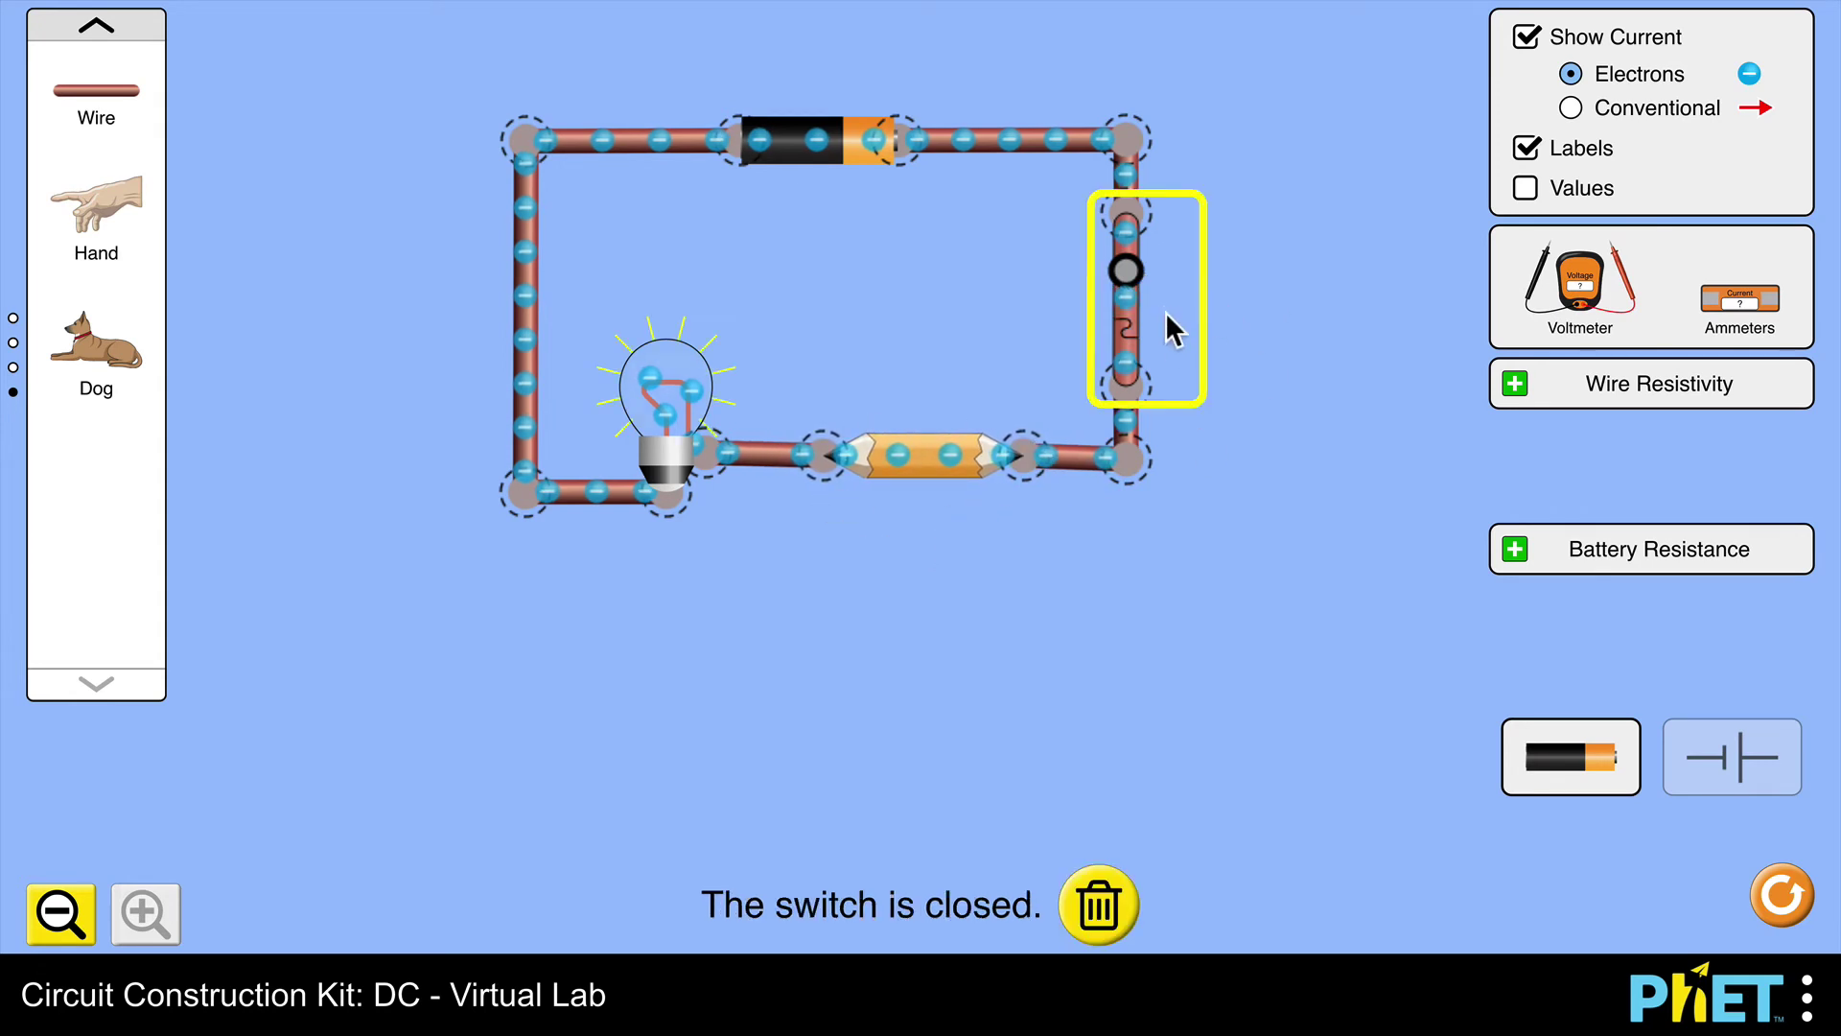
{"action": "left_click", "coordinate": [1016, 631]}
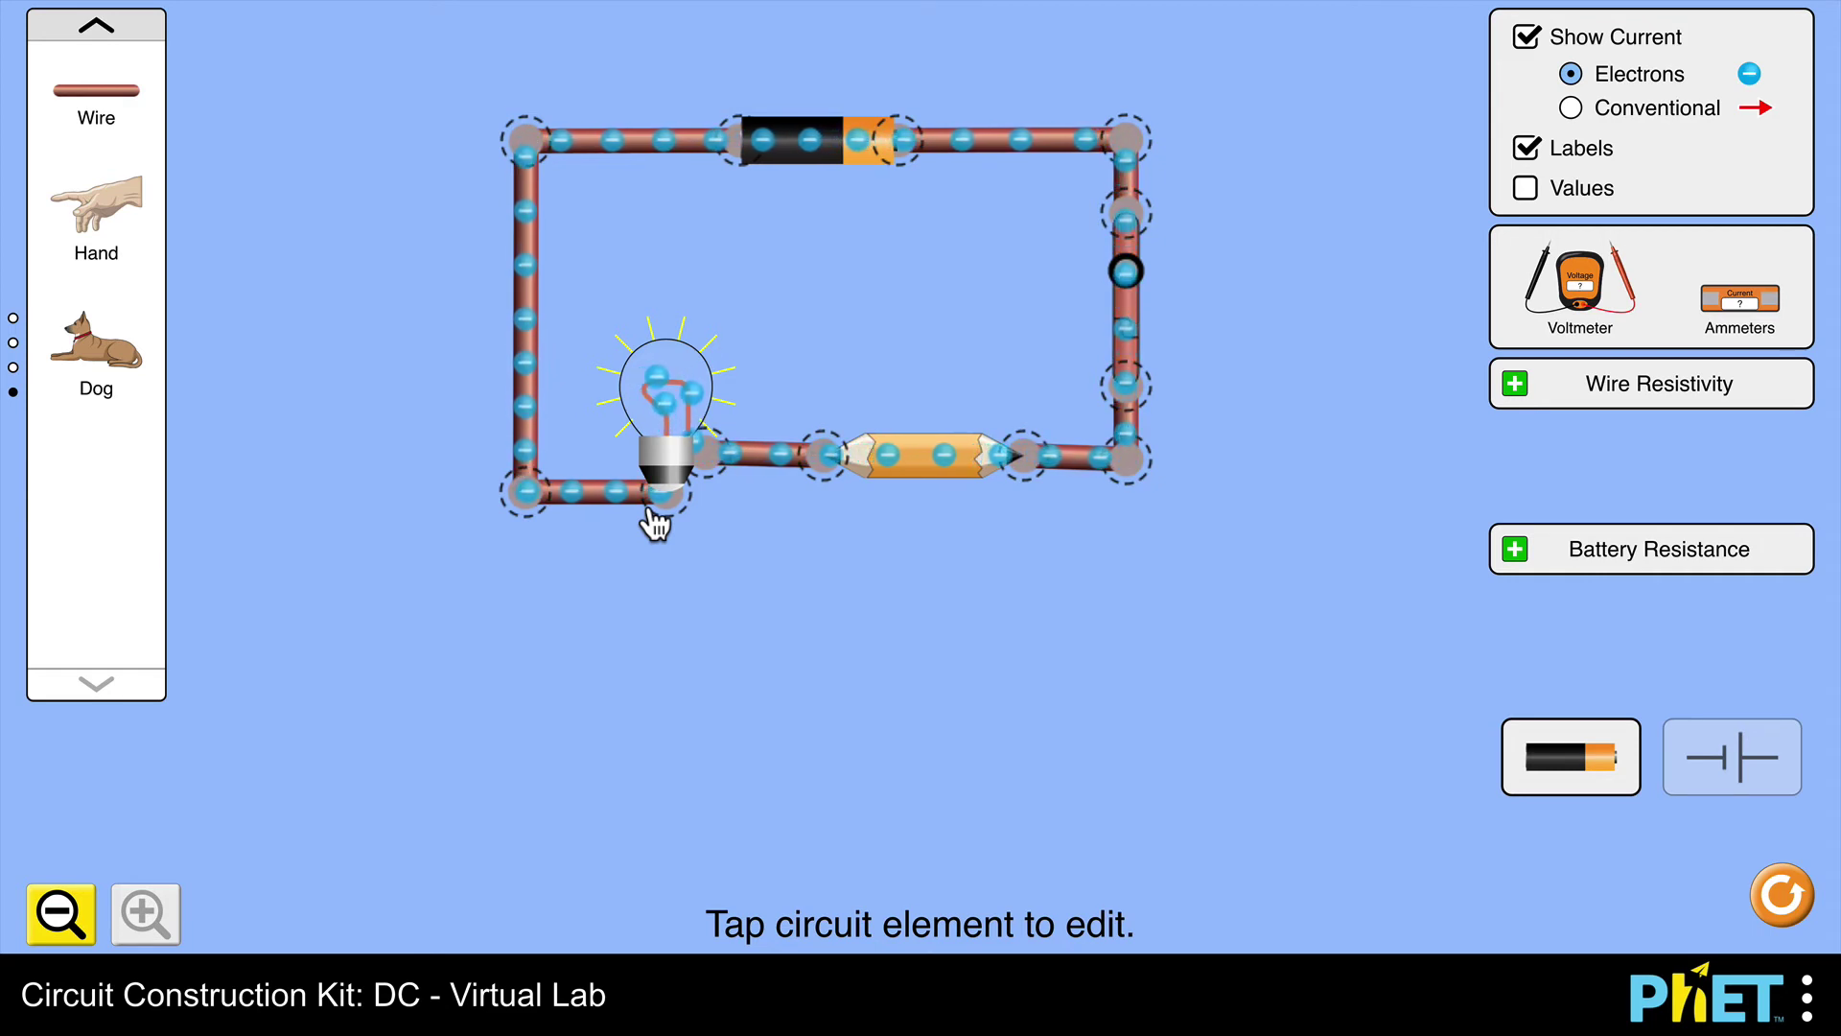
- Delete the wire right of the battery and put an ammeter in that gap
{"action": "left_click_drag", "start_coordinate": [822, 141], "coordinate": [739, 140]}
{"action": "left_click", "coordinate": [982, 153]}
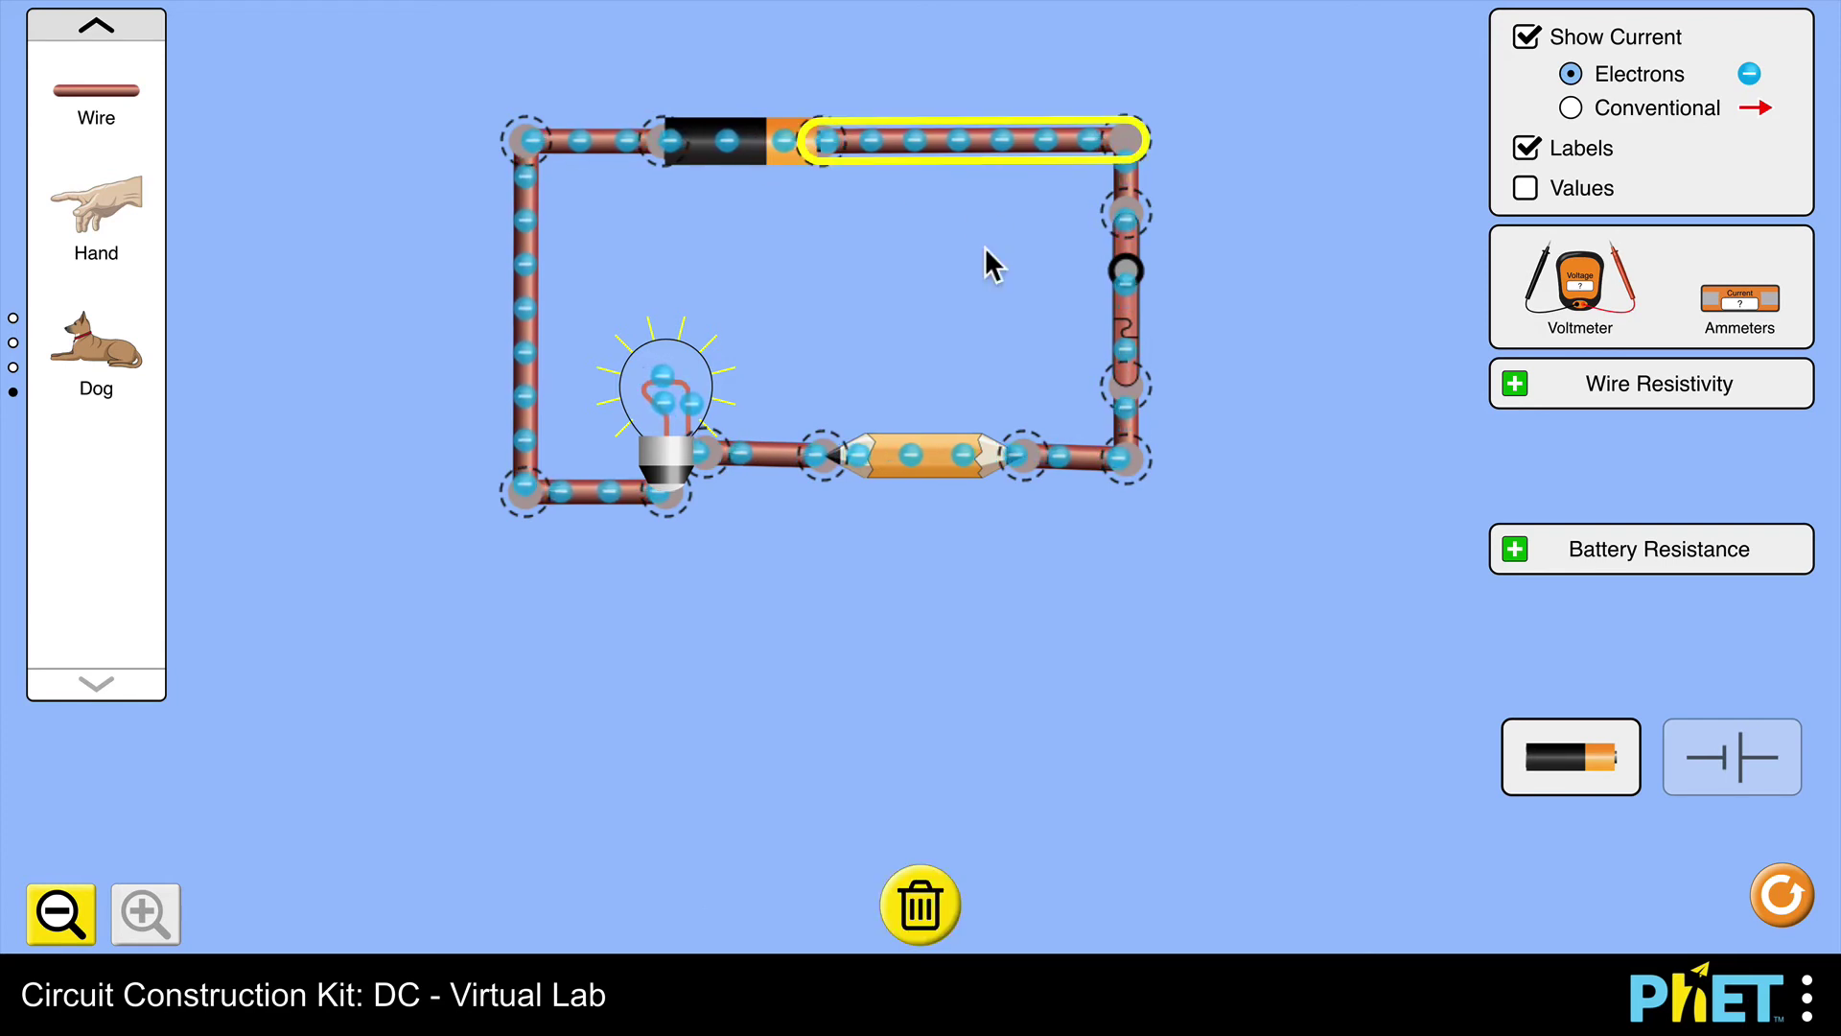
{"action": "key", "text": "Delete"}
{"action": "left_click_drag", "start_coordinate": [1774, 326], "coordinate": [976, 156]}
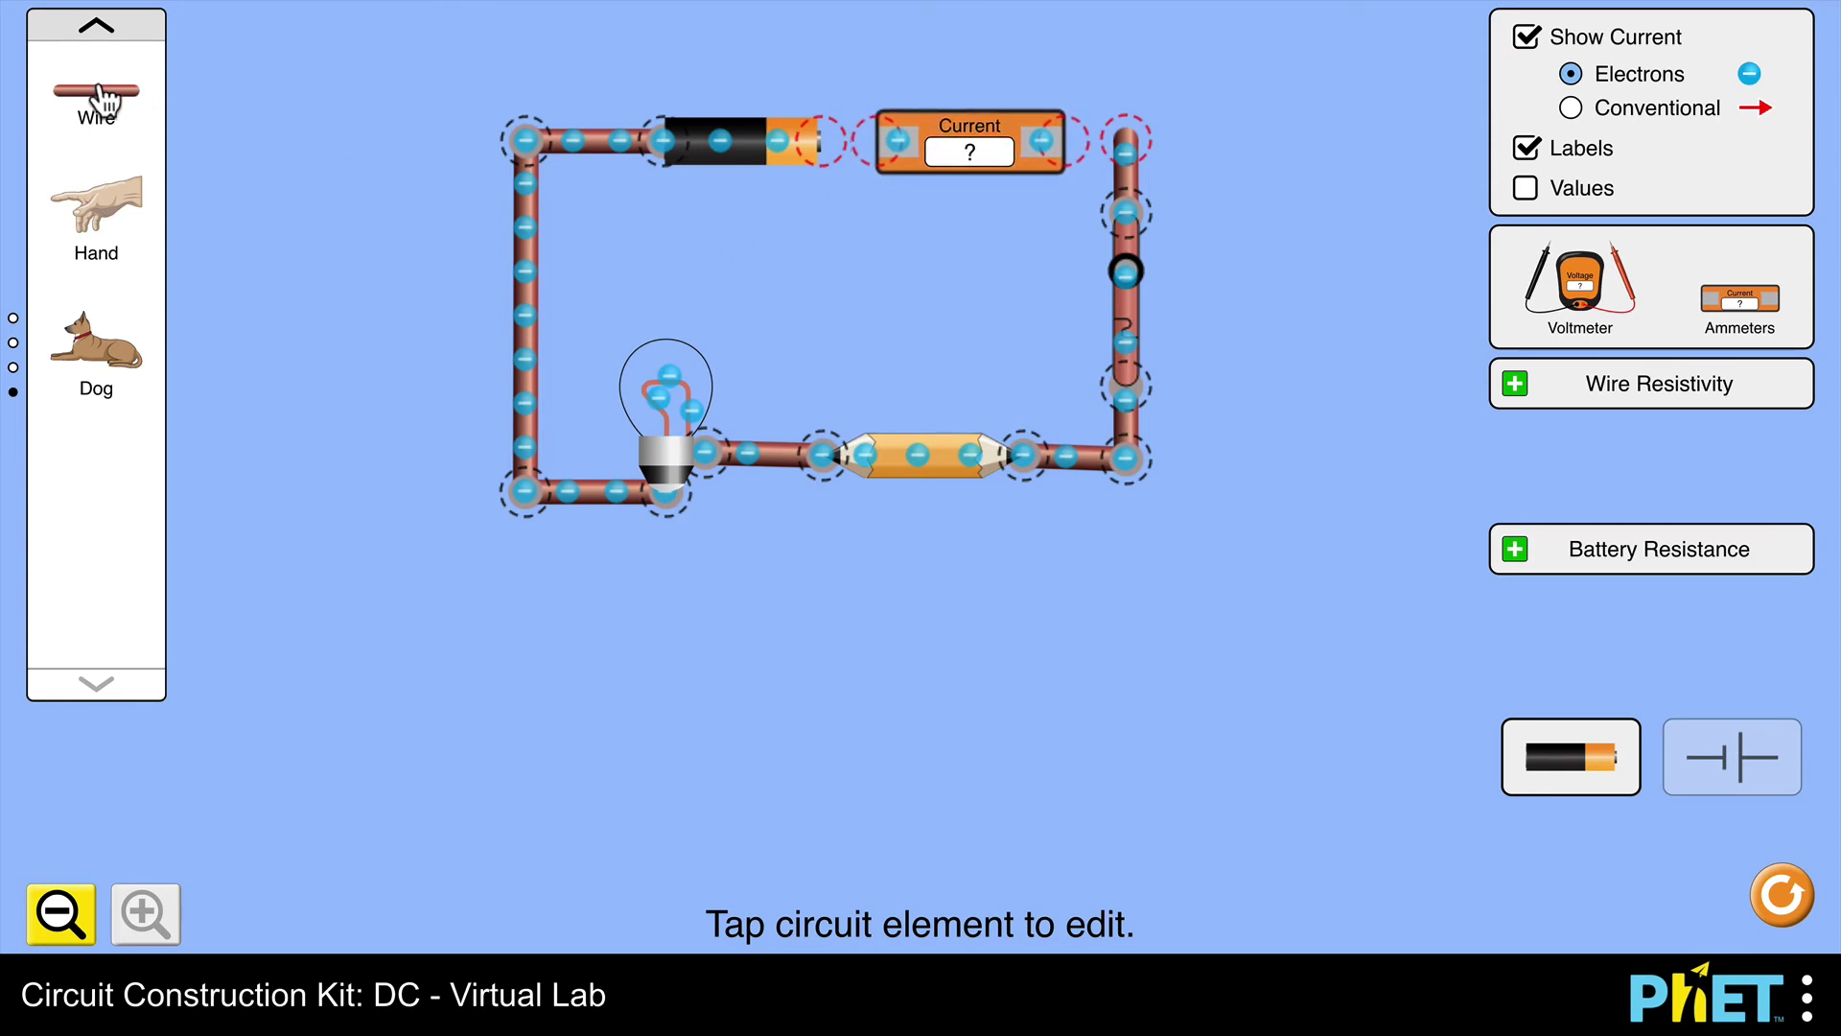
- Wire the ammeter between the battery's right end and the top-right corner wire
{"action": "left_click_drag", "start_coordinate": [103, 103], "coordinate": [820, 139]}
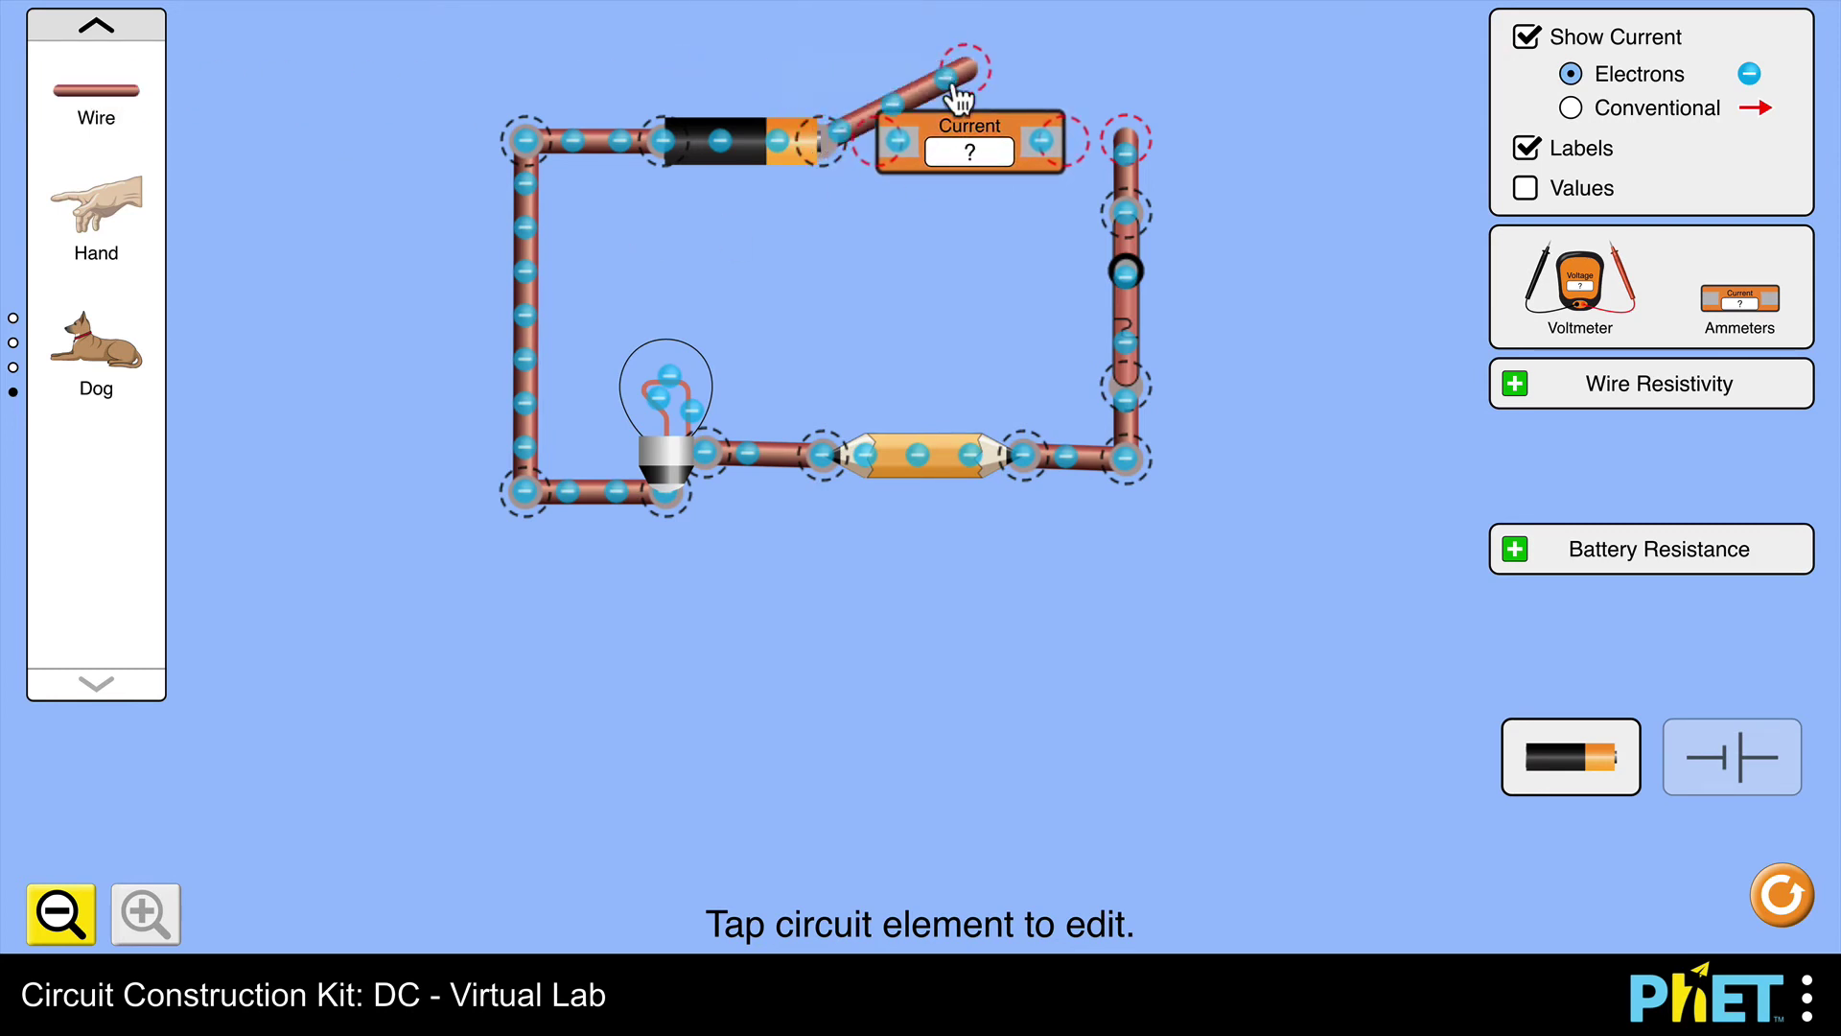
{"action": "left_click_drag", "start_coordinate": [956, 89], "coordinate": [867, 141]}
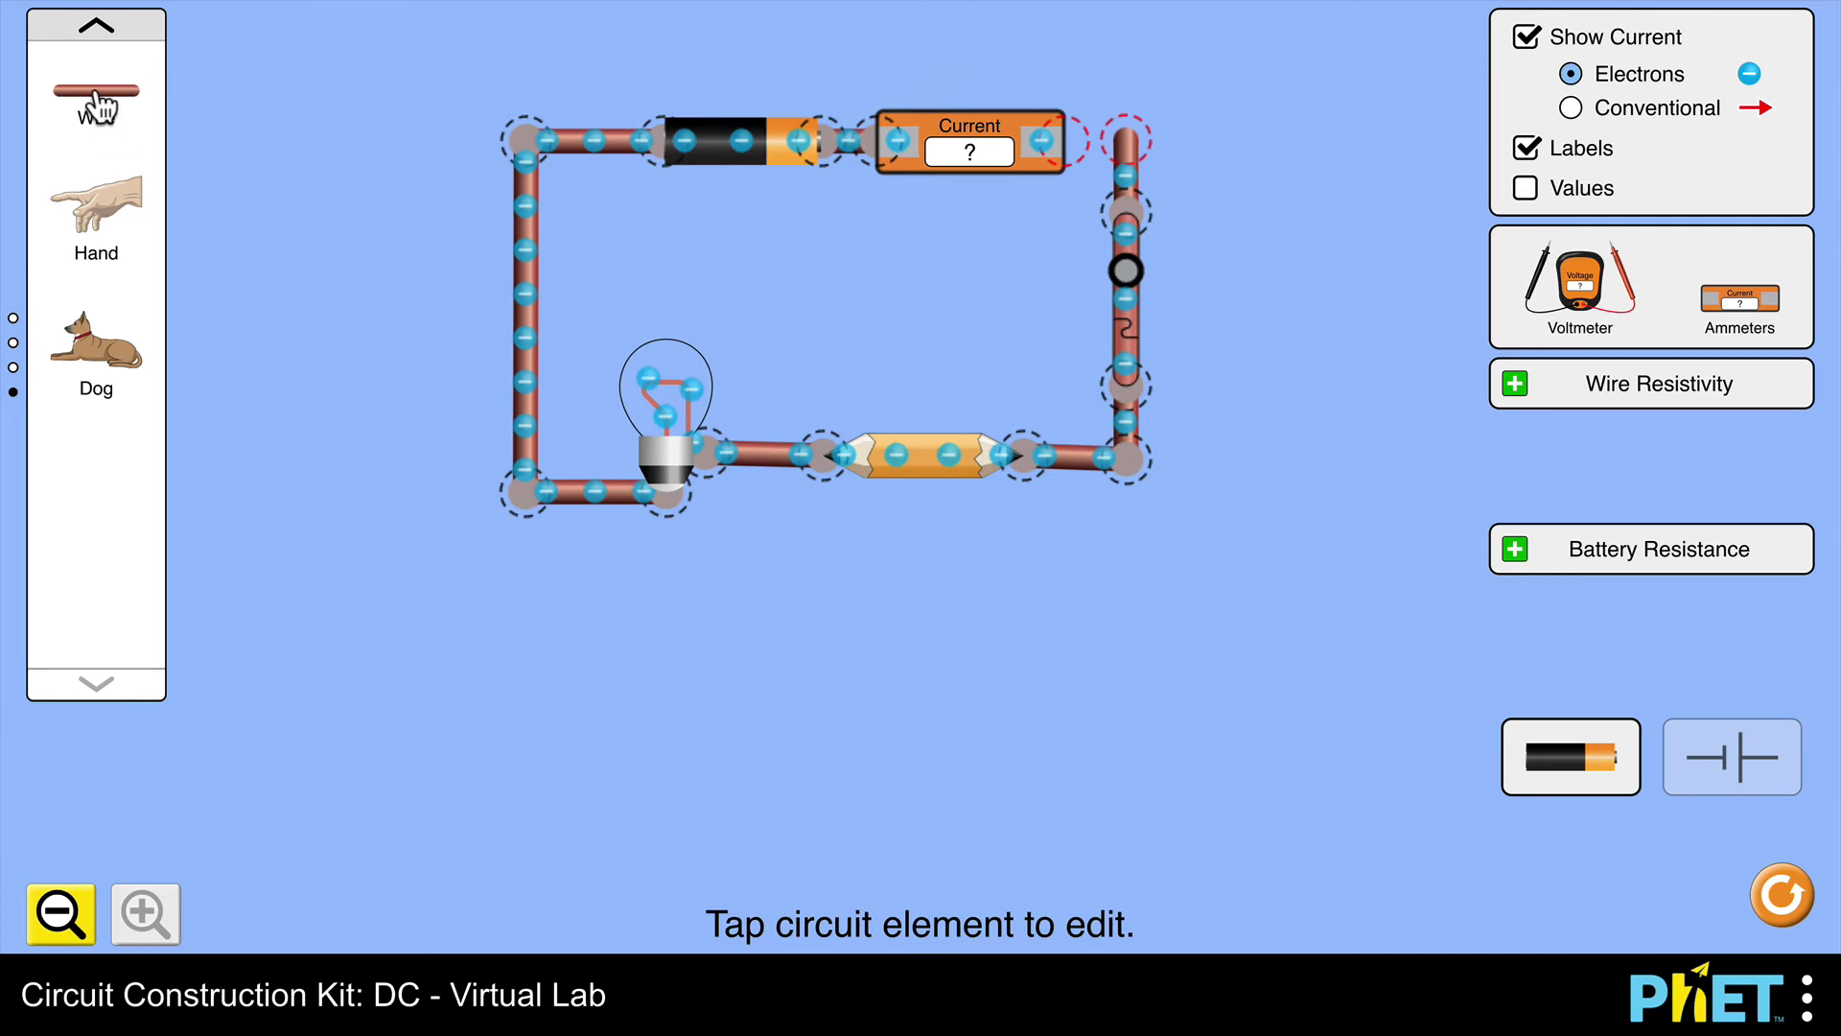
{"action": "left_click_drag", "start_coordinate": [100, 104], "coordinate": [1144, 140]}
{"action": "left_click_drag", "start_coordinate": [1064, 43], "coordinate": [1072, 137]}
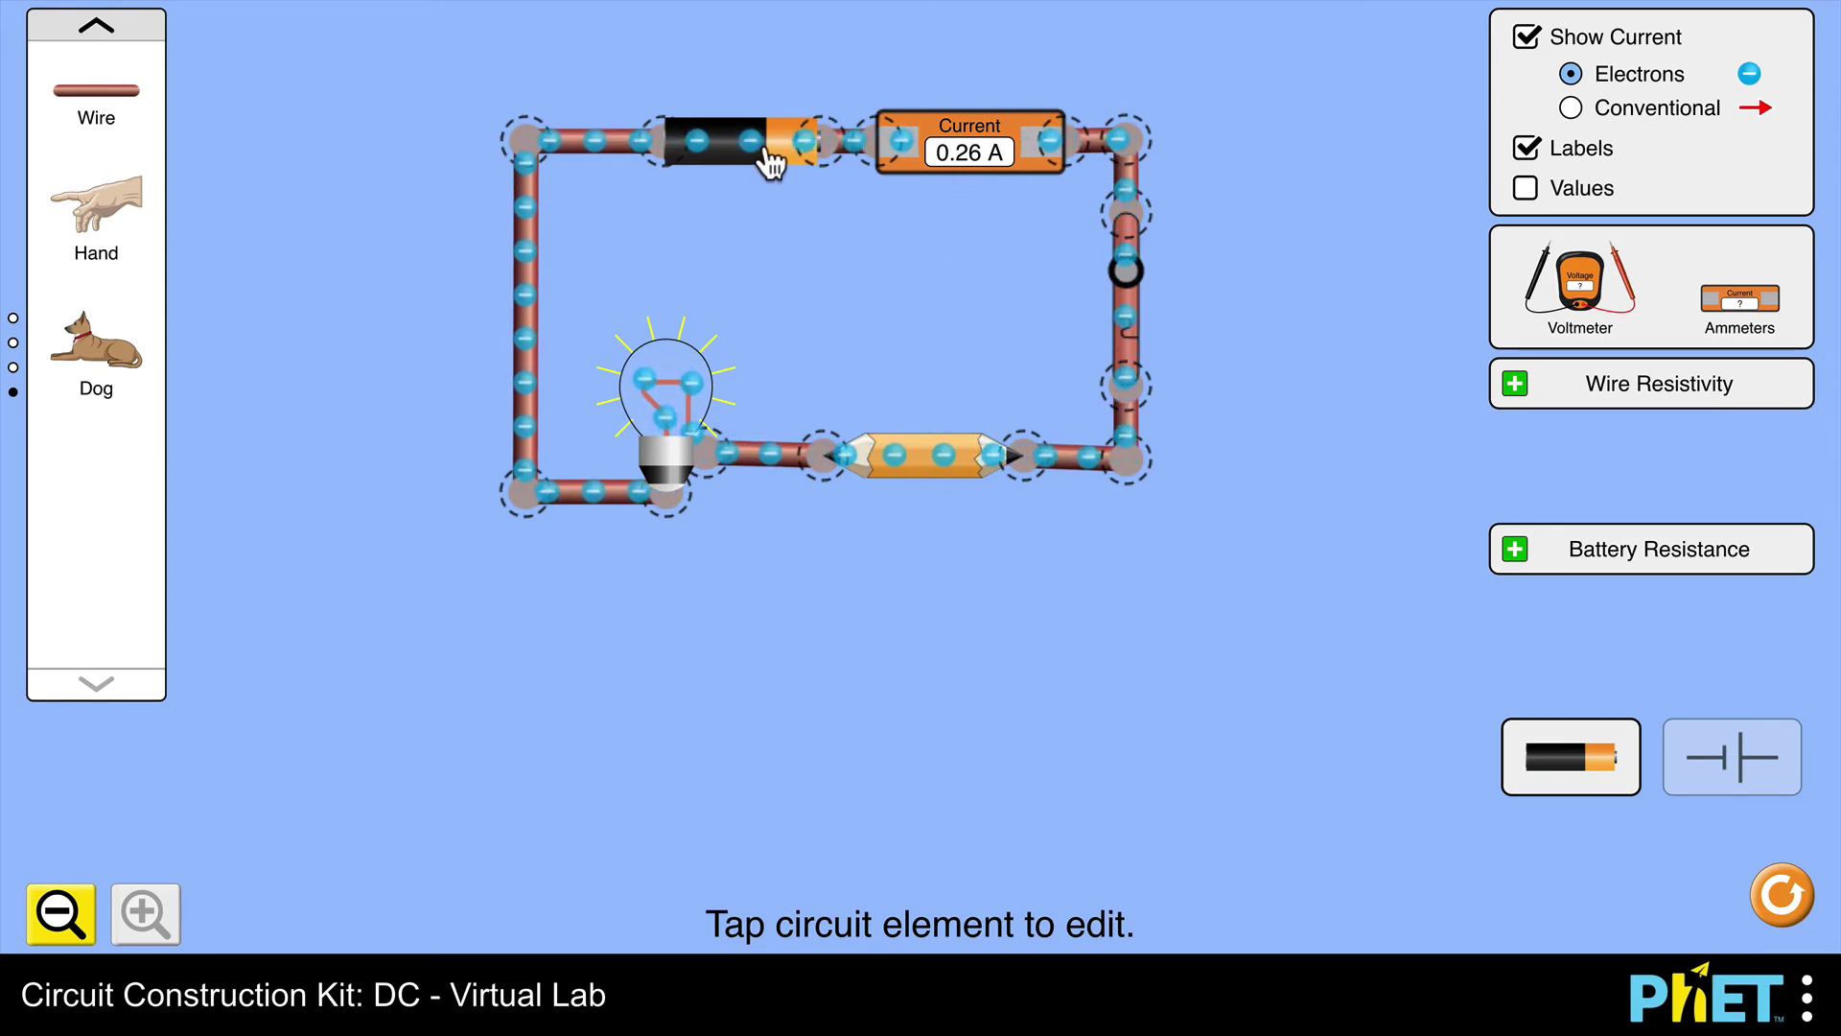
{"action": "left_click_drag", "start_coordinate": [768, 157], "coordinate": [732, 158]}
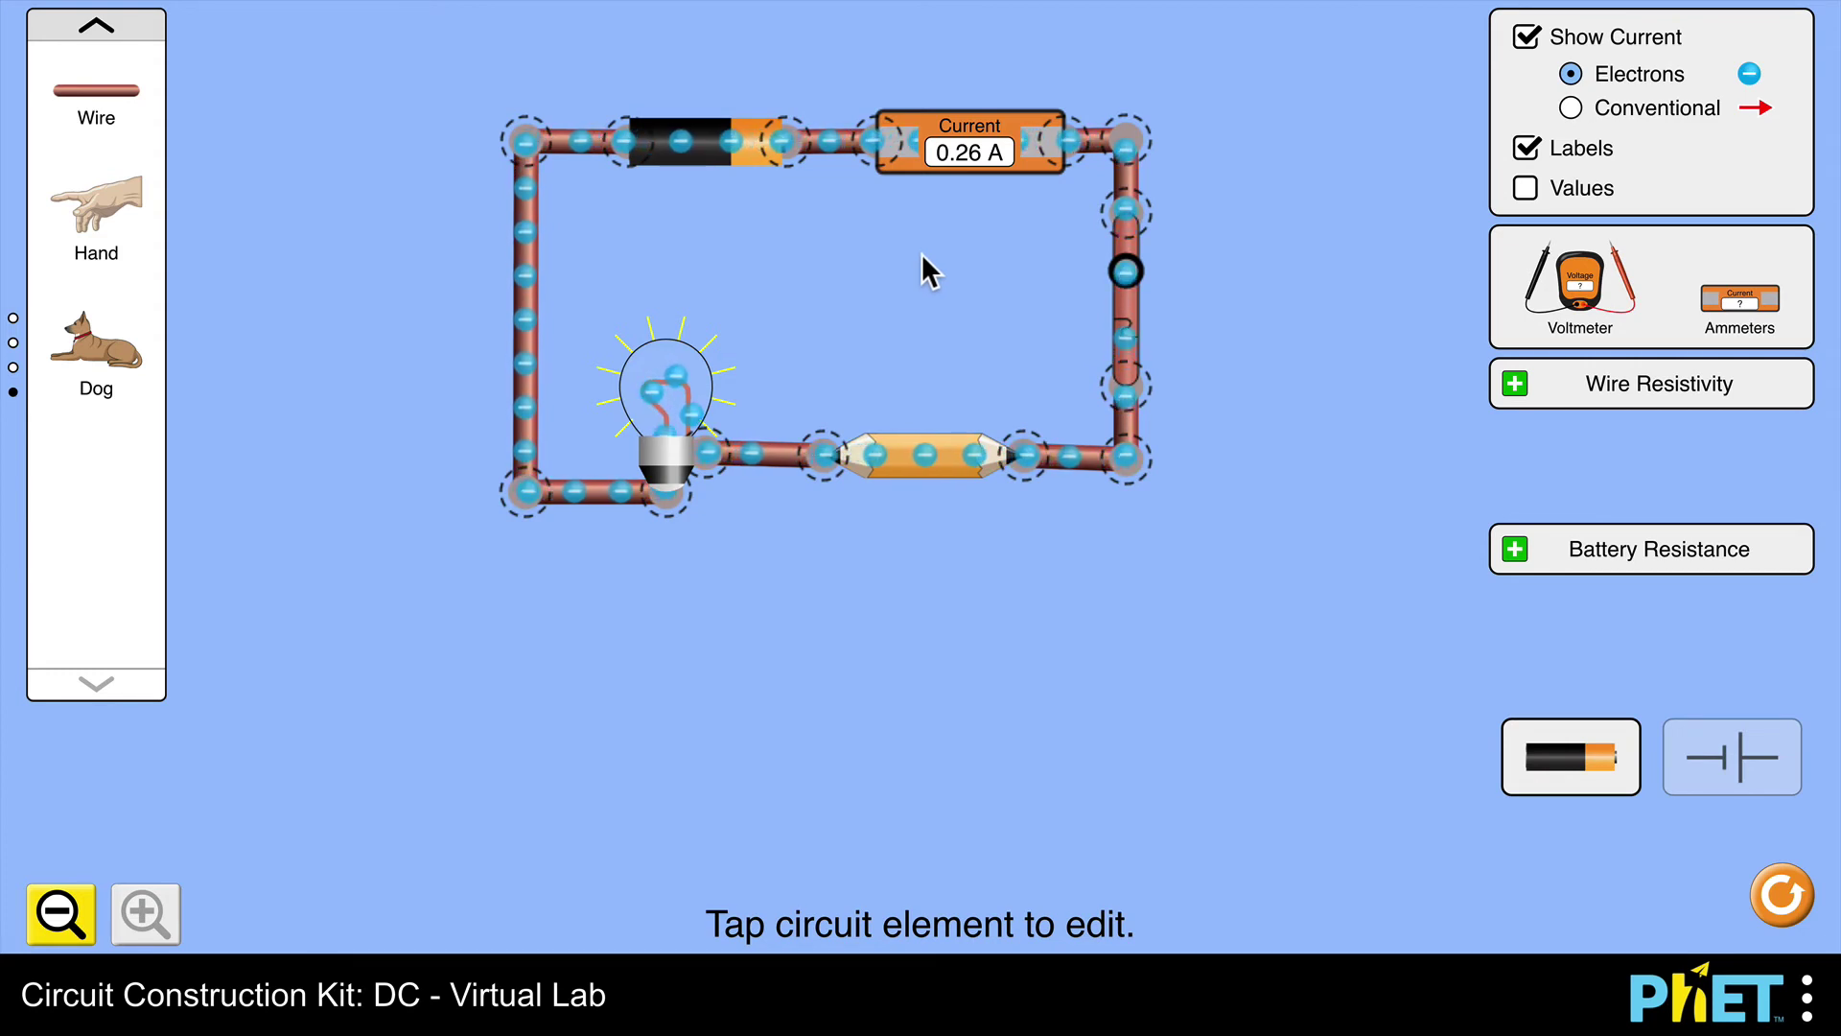
- Delete the pencil and connect a paper clip in its place, raising the current to 0.90 A
{"action": "left_click", "coordinate": [949, 474]}
{"action": "key", "text": "Delete"}
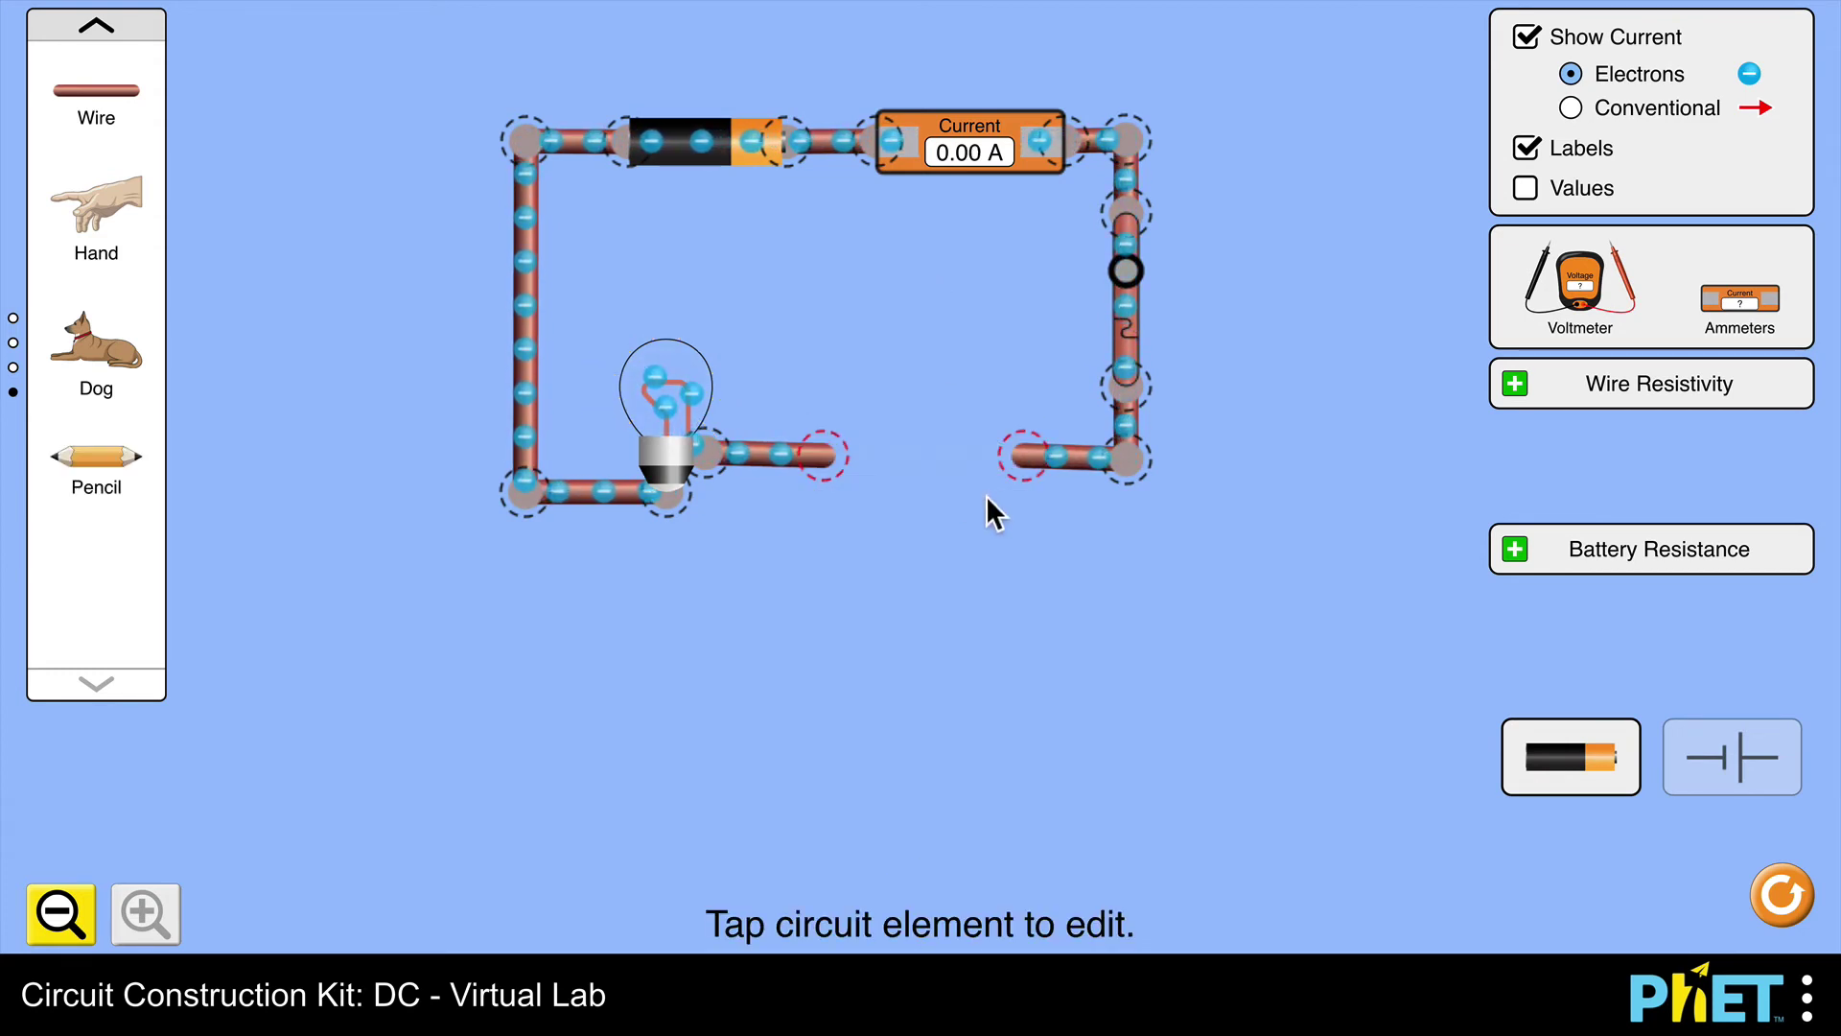
{"action": "left_click", "coordinate": [153, 40]}
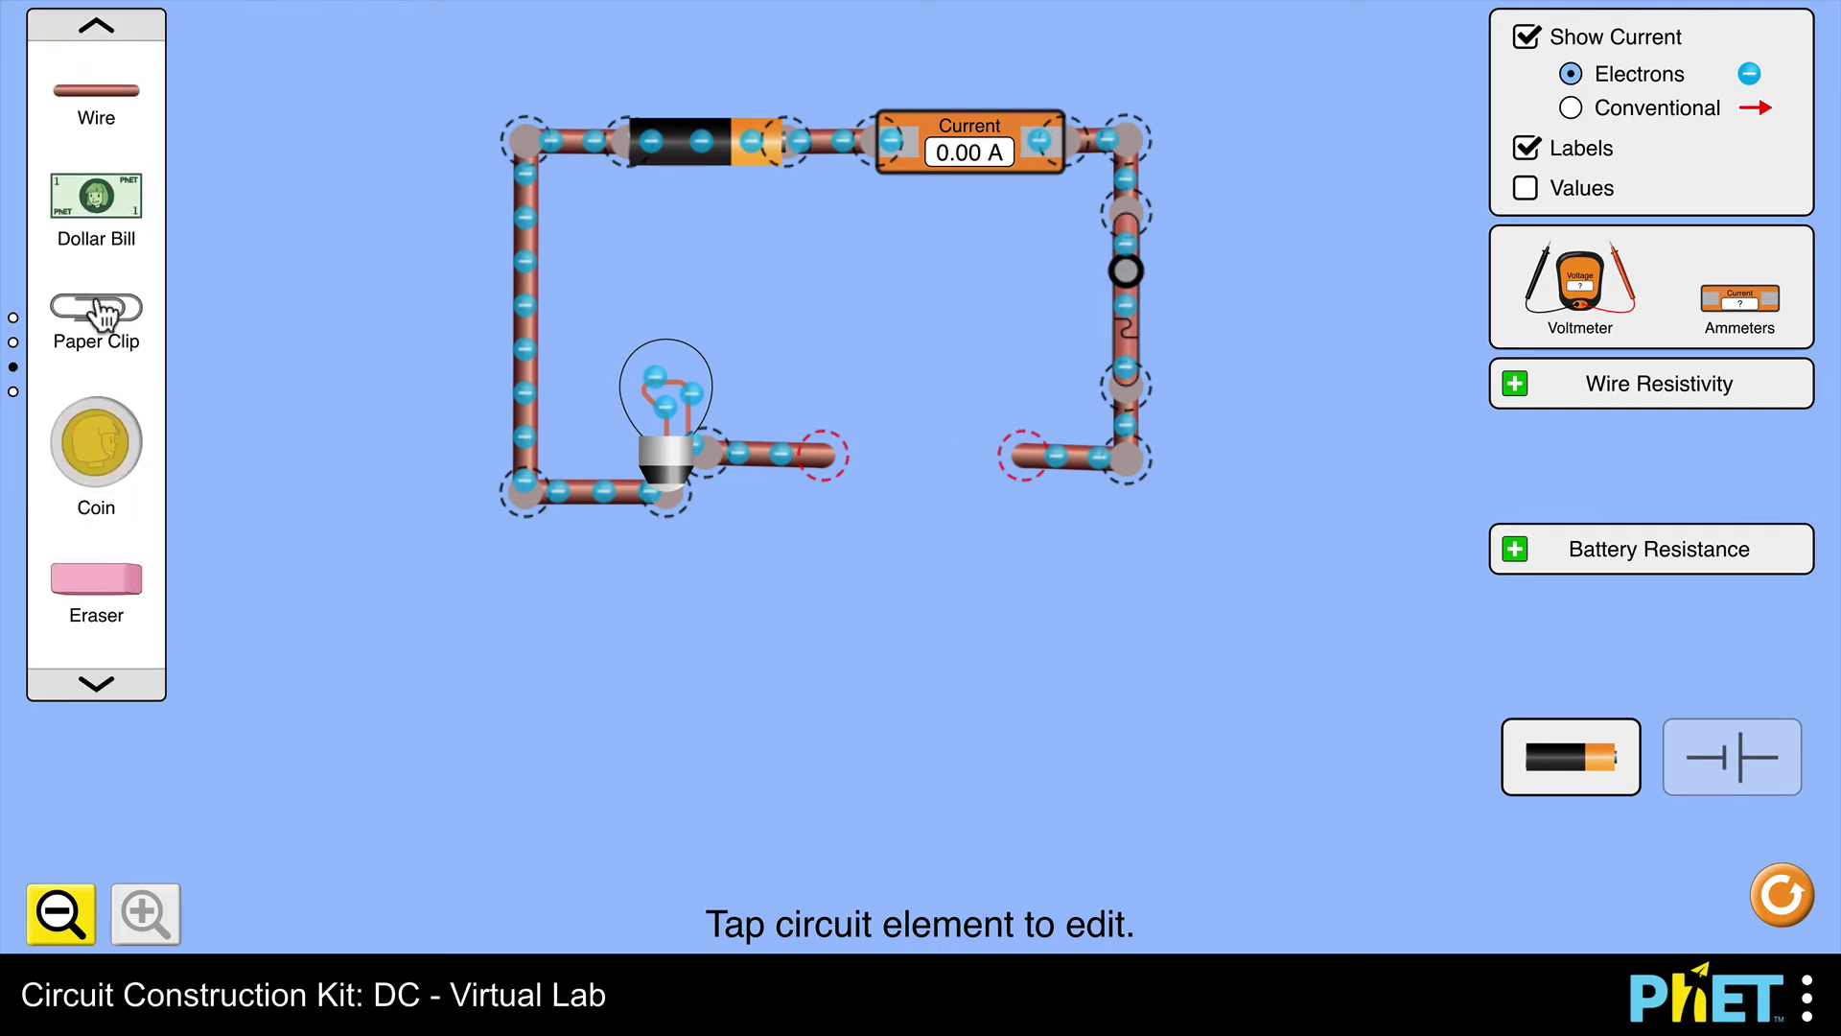
{"action": "left_click_drag", "start_coordinate": [103, 314], "coordinate": [945, 468]}
{"action": "left_click_drag", "start_coordinate": [832, 476], "coordinate": [940, 476]}
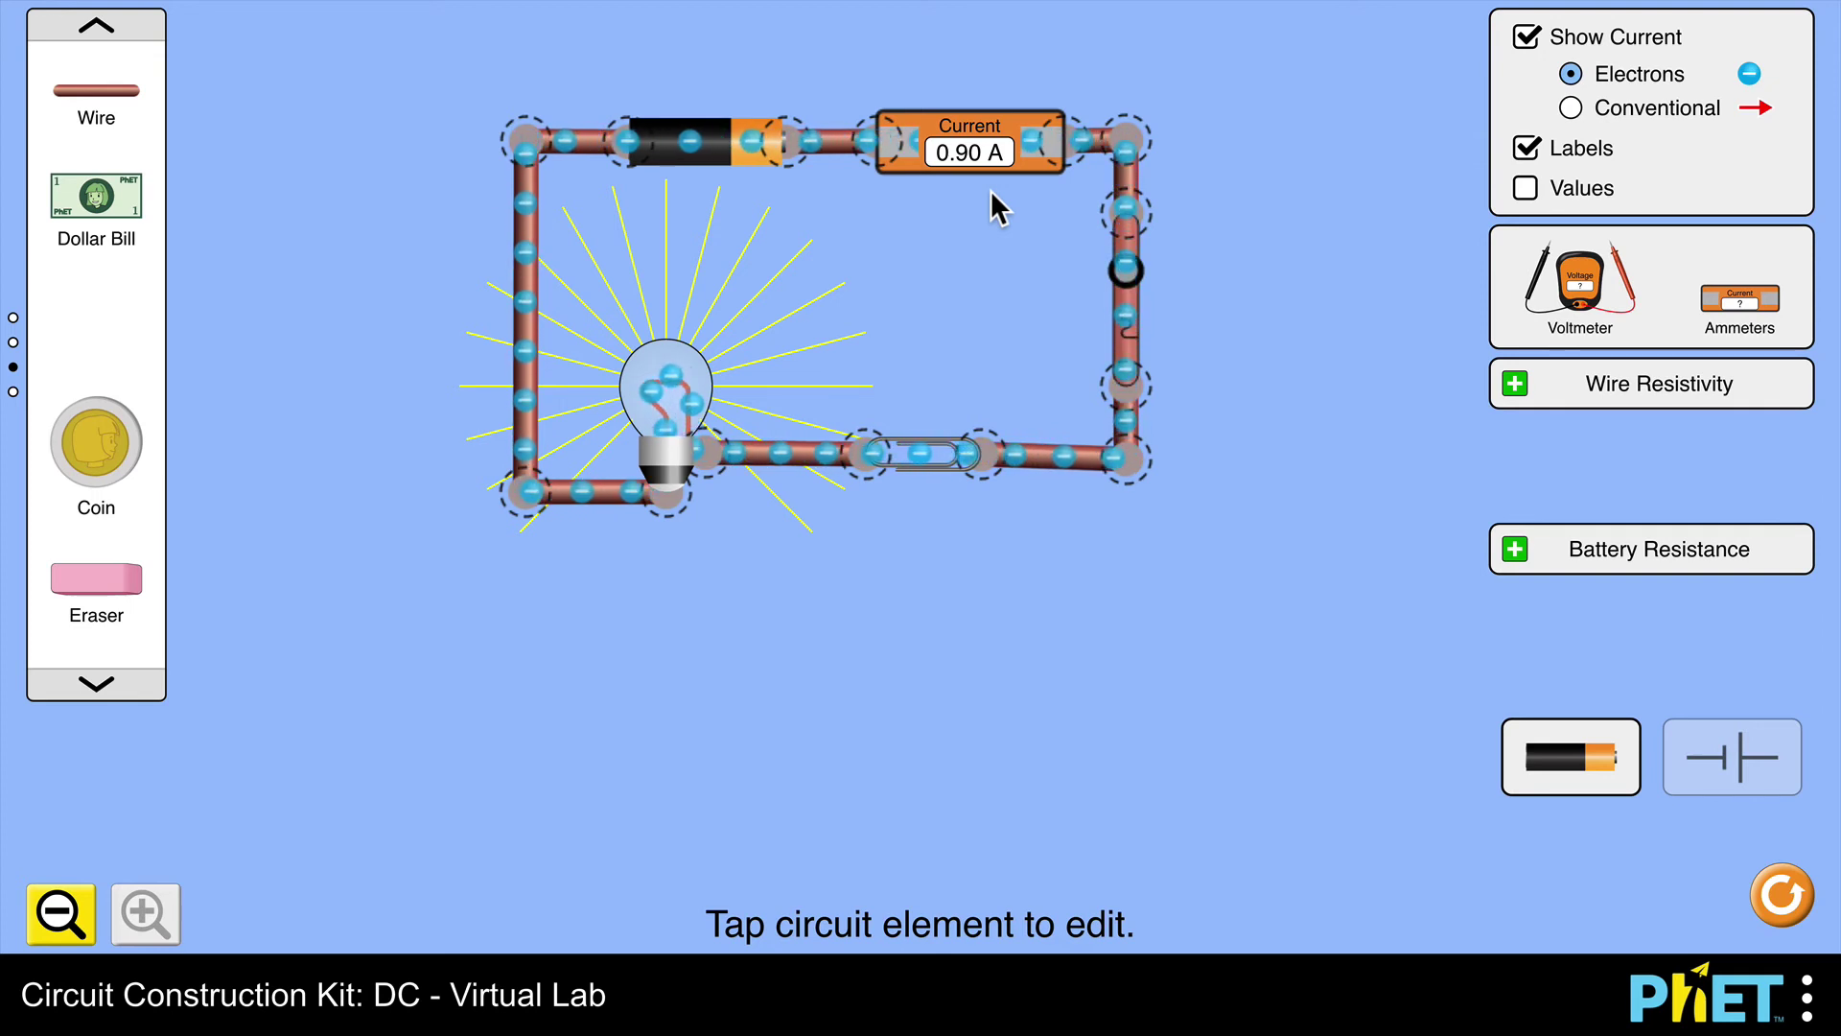
- Delete the paper clip and reconnect a pencil in the bottom-wire gap, dropping the reading to 0.26 A
{"action": "left_click", "coordinate": [924, 460]}
{"action": "key", "text": "Delete"}
{"action": "left_click_drag", "start_coordinate": [872, 466], "coordinate": [794, 470]}
{"action": "left_click_drag", "start_coordinate": [992, 477], "coordinate": [1022, 480]}
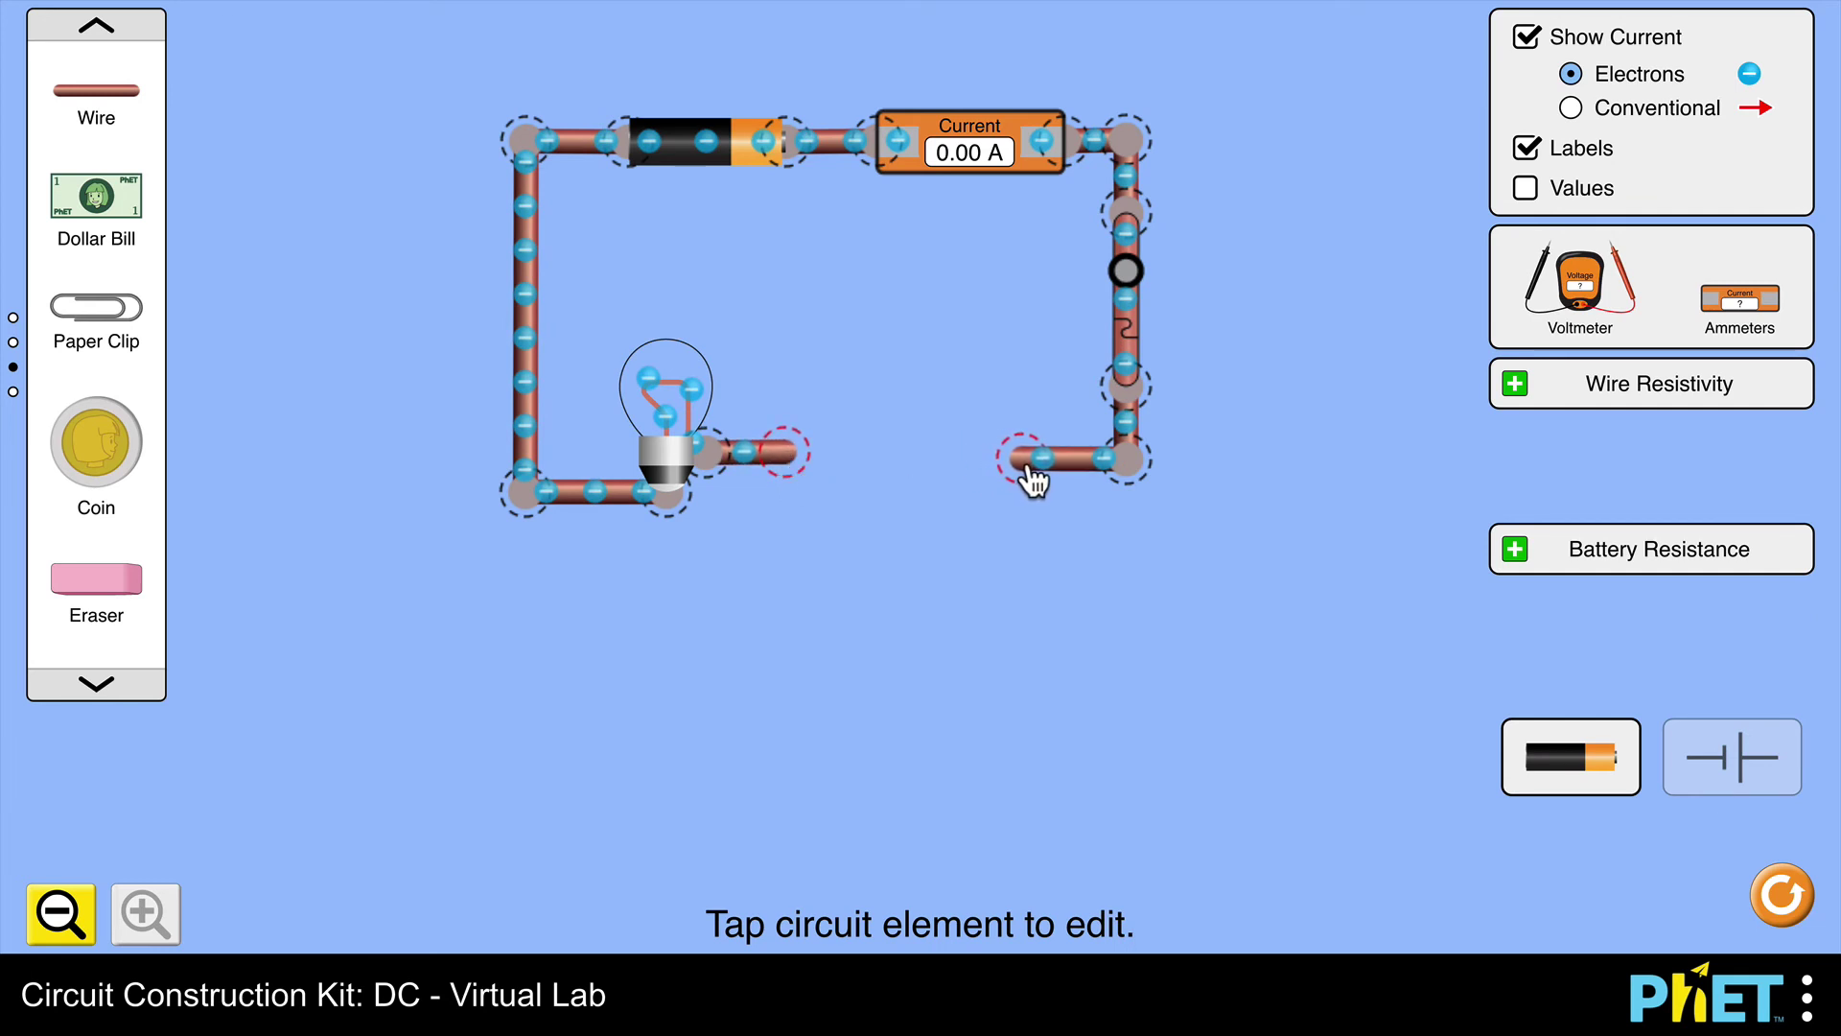
{"action": "left_click", "coordinate": [95, 682]}
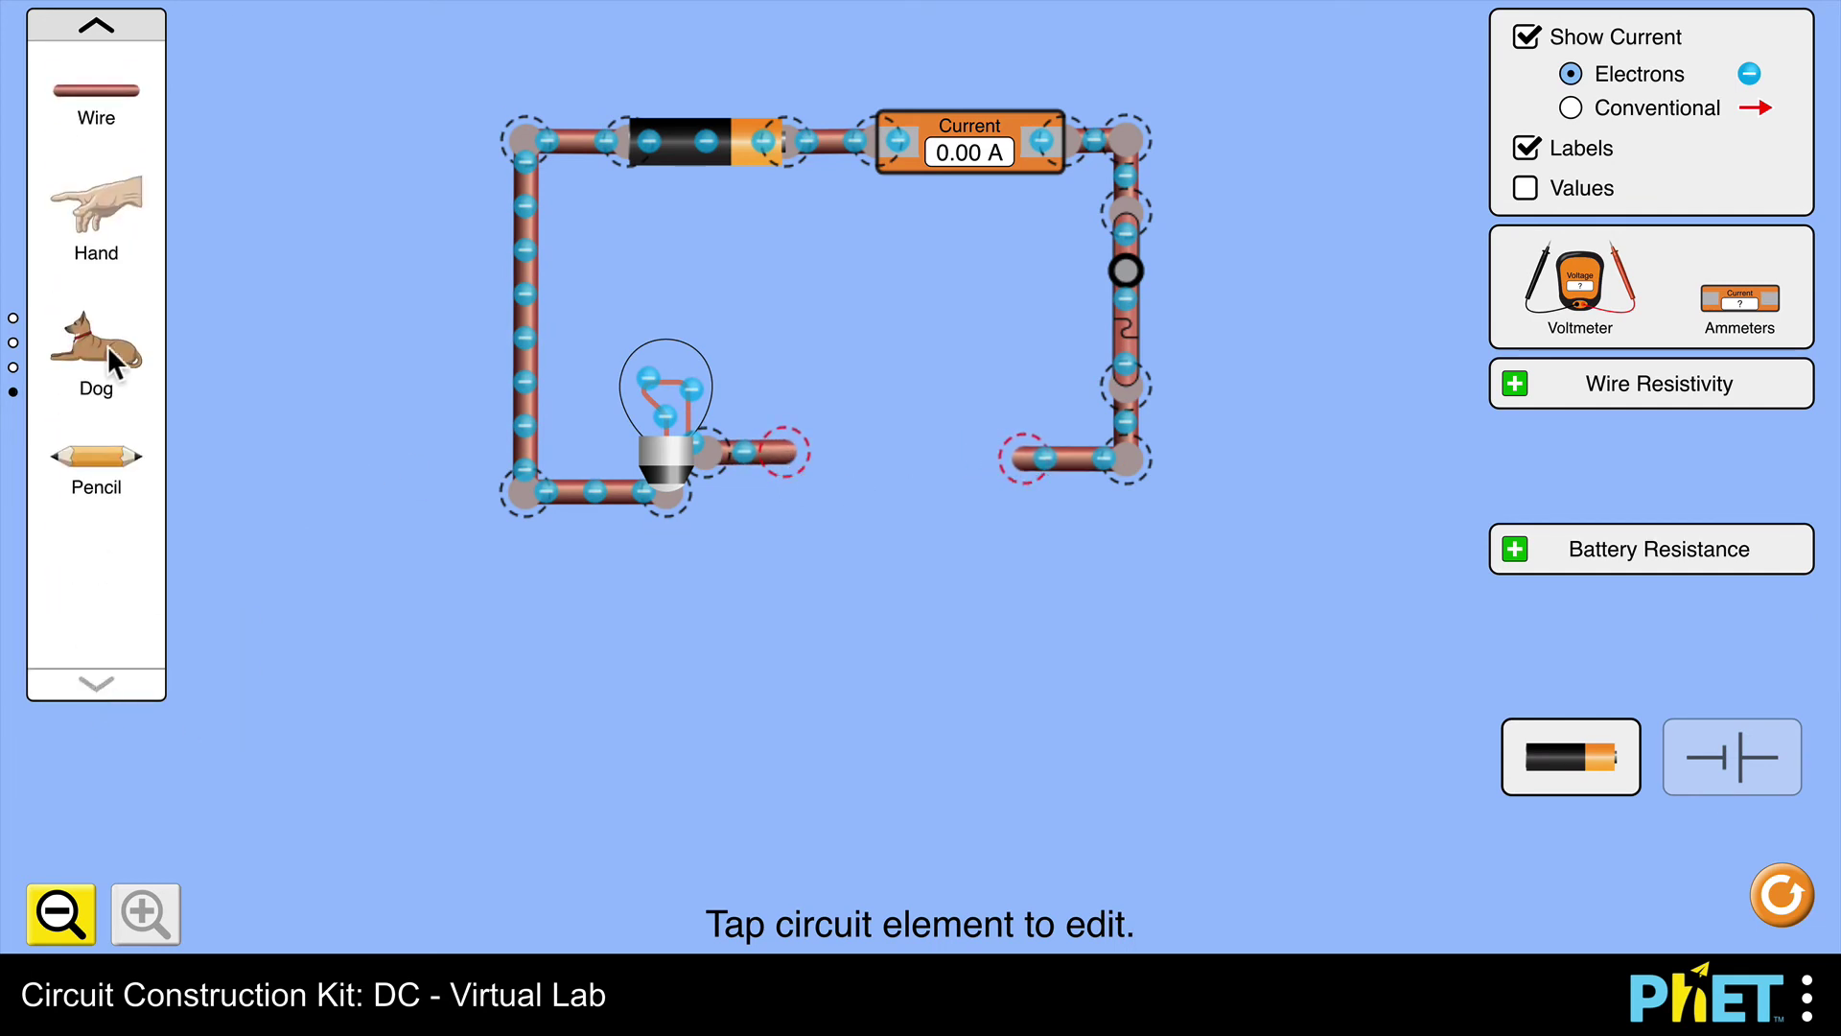
{"action": "mouse_move", "coordinate": [110, 470]}
{"action": "left_mouse_down"}
{"action": "mouse_move", "coordinate": [793, 579]}
{"action": "mouse_move", "coordinate": [883, 482]}
{"action": "mouse_move", "coordinate": [927, 494]}
{"action": "left_mouse_up"}
{"action": "left_click_drag", "start_coordinate": [775, 470], "coordinate": [789, 473]}
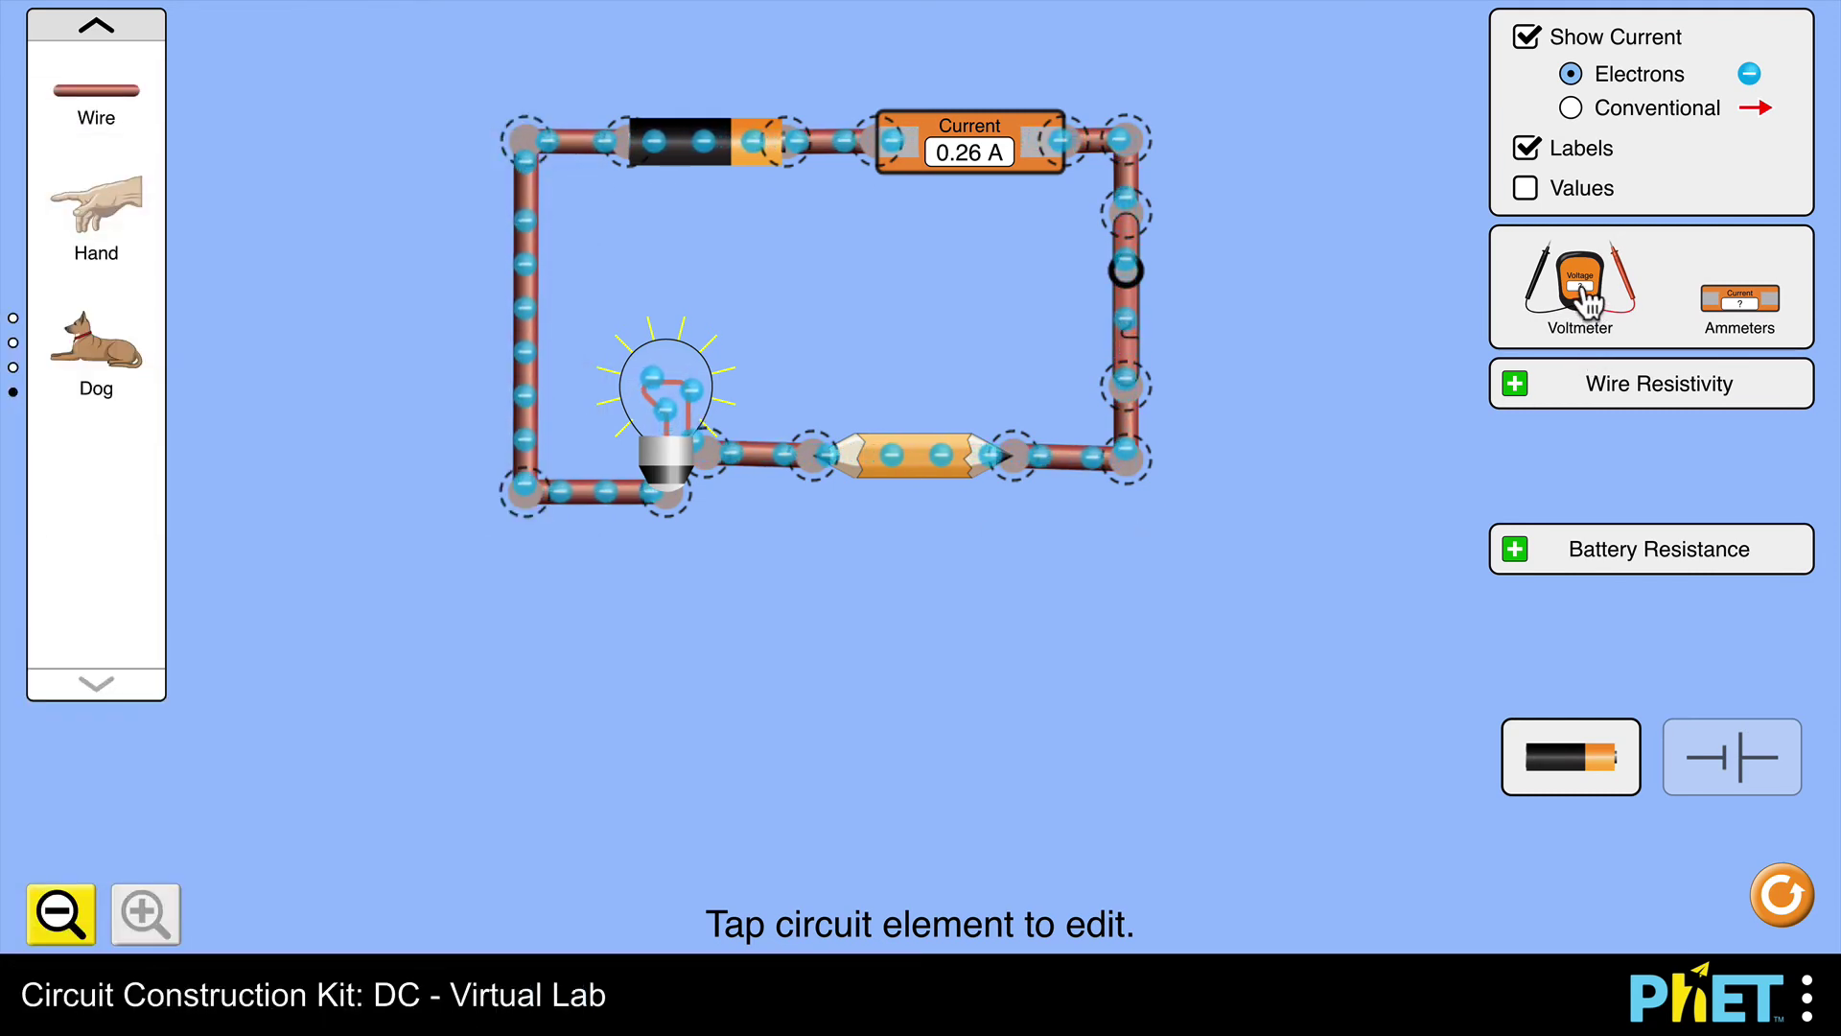
- Place a voltmeter with red probe right and black probe left of the pencil, reading 6.43 V
{"action": "left_click_drag", "start_coordinate": [1582, 287], "coordinate": [919, 736]}
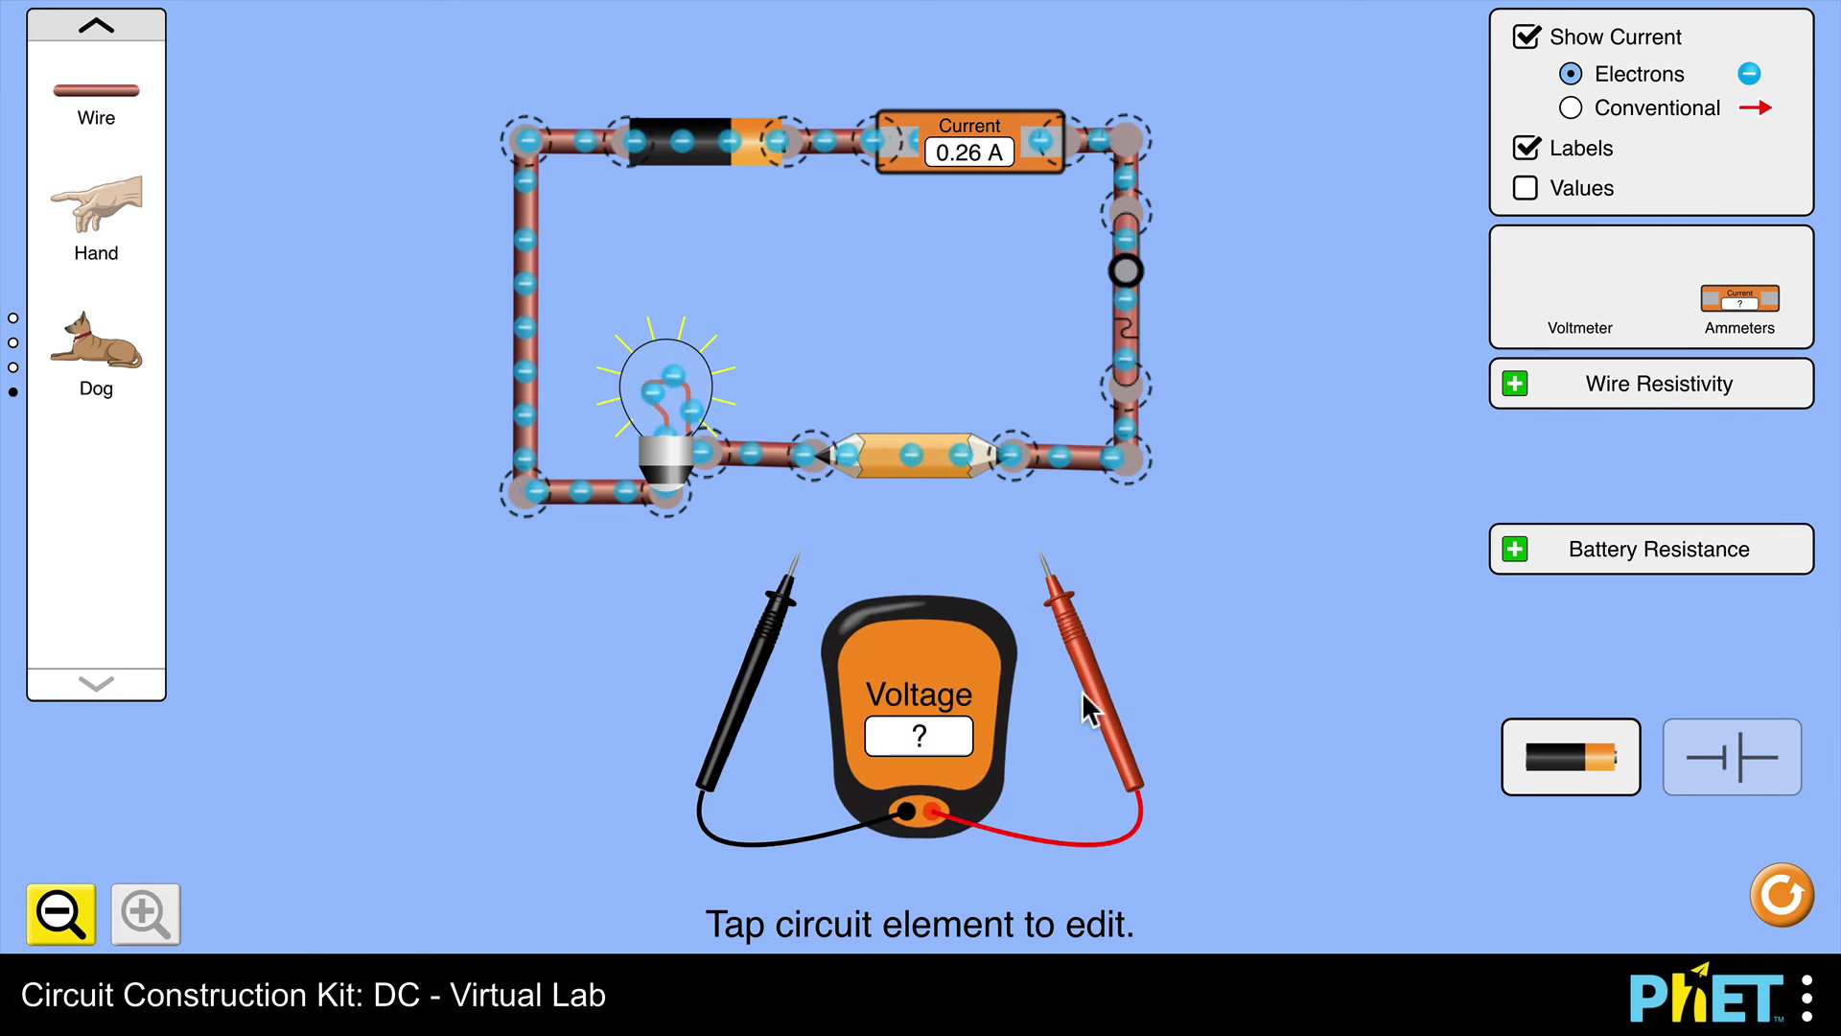
{"action": "left_click_drag", "start_coordinate": [1094, 703], "coordinate": [1106, 617]}
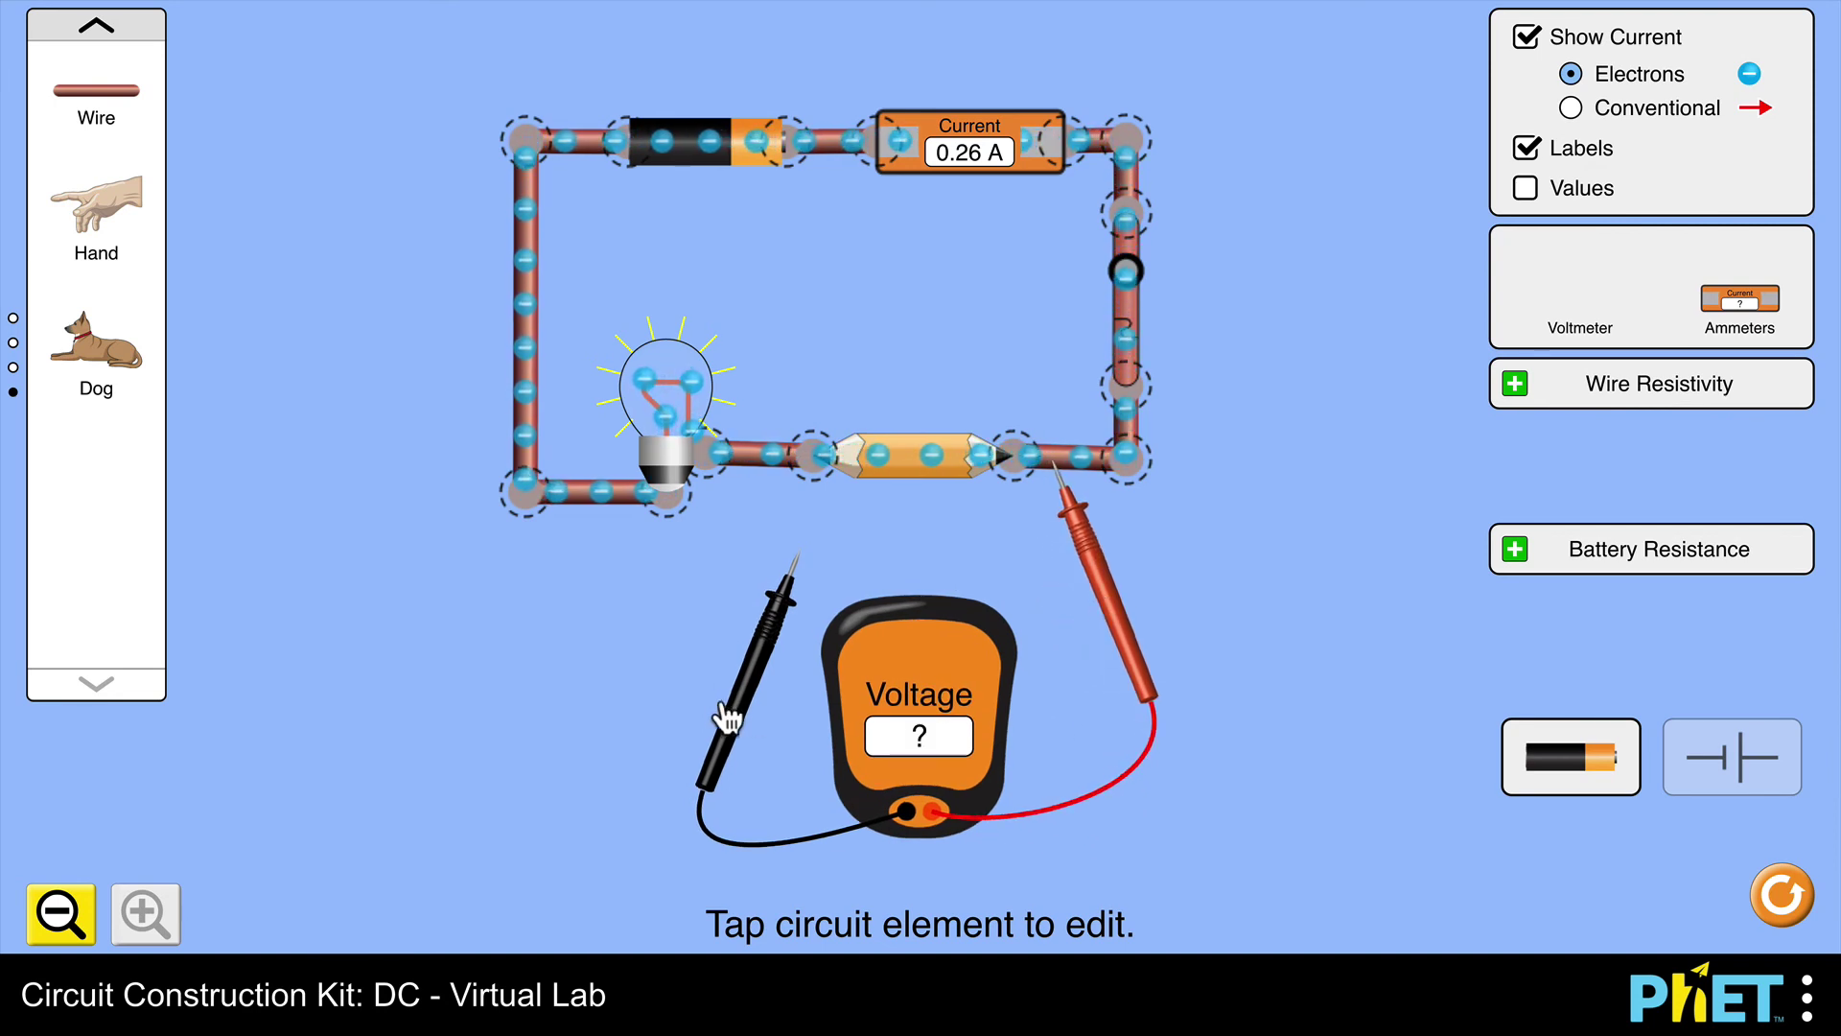
{"action": "left_click_drag", "start_coordinate": [733, 717], "coordinate": [726, 628]}
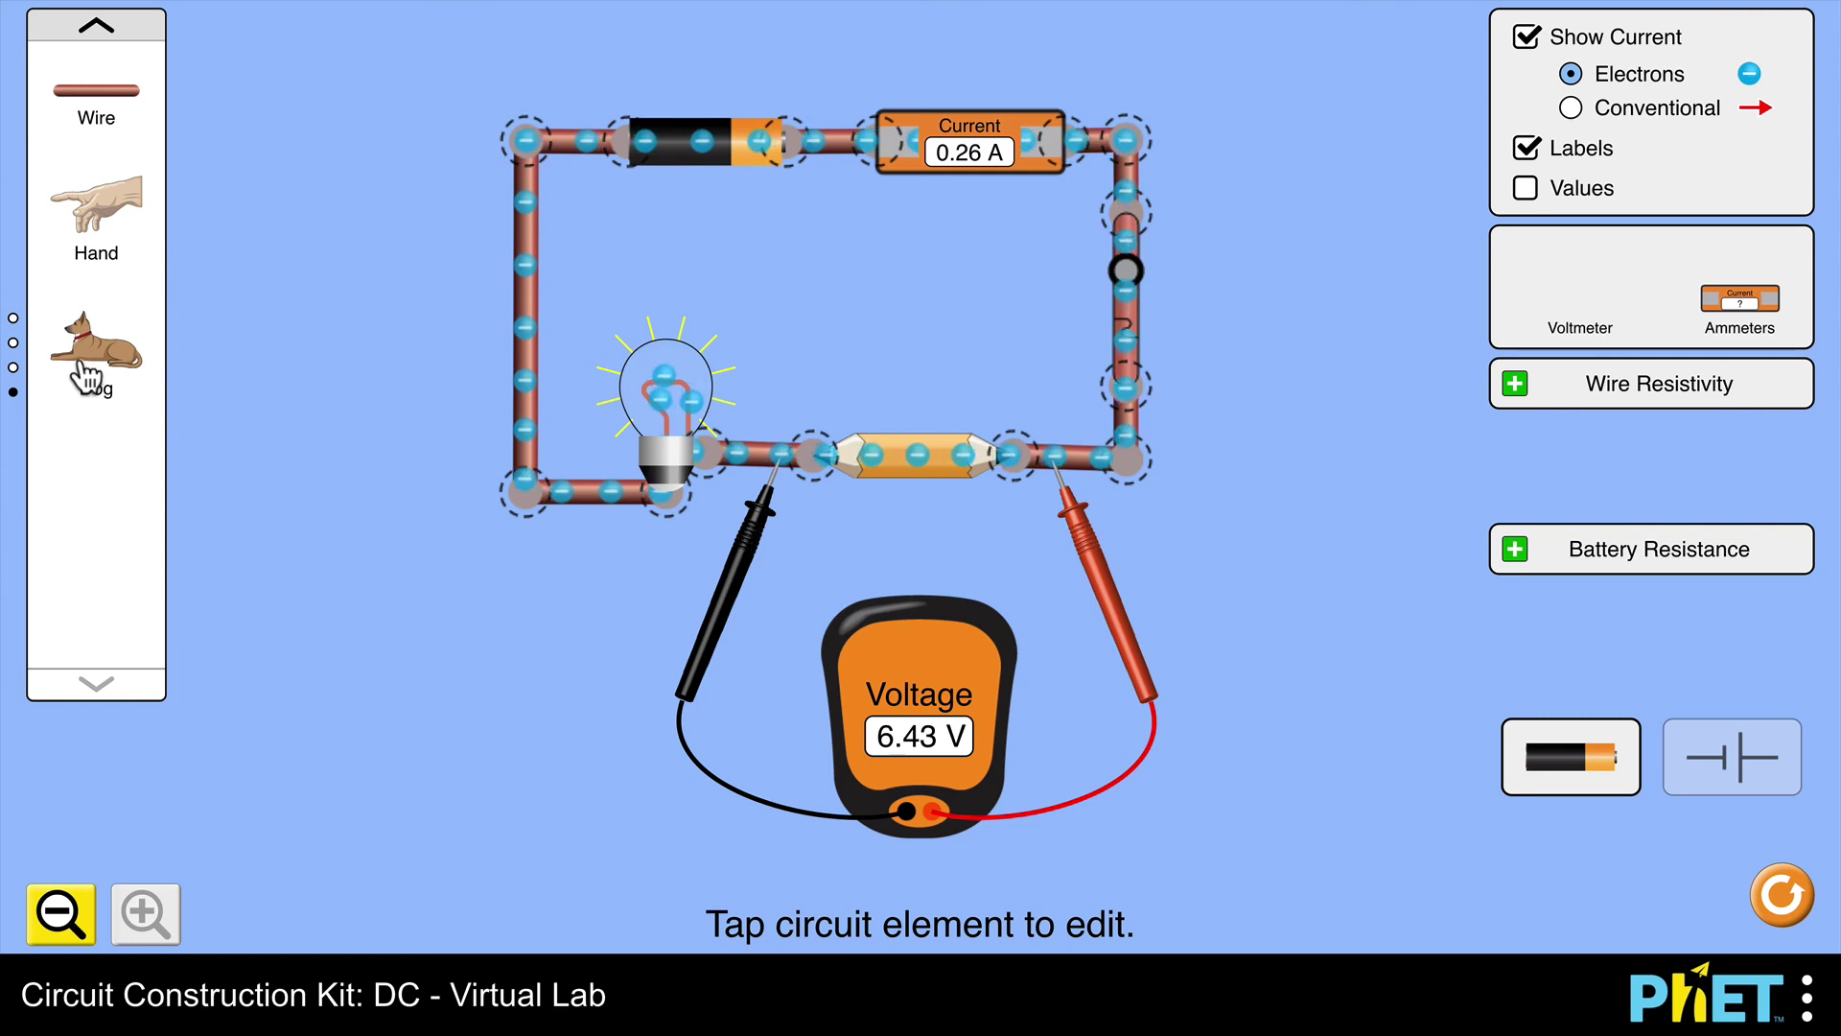
{"action": "left_click", "coordinate": [98, 28]}
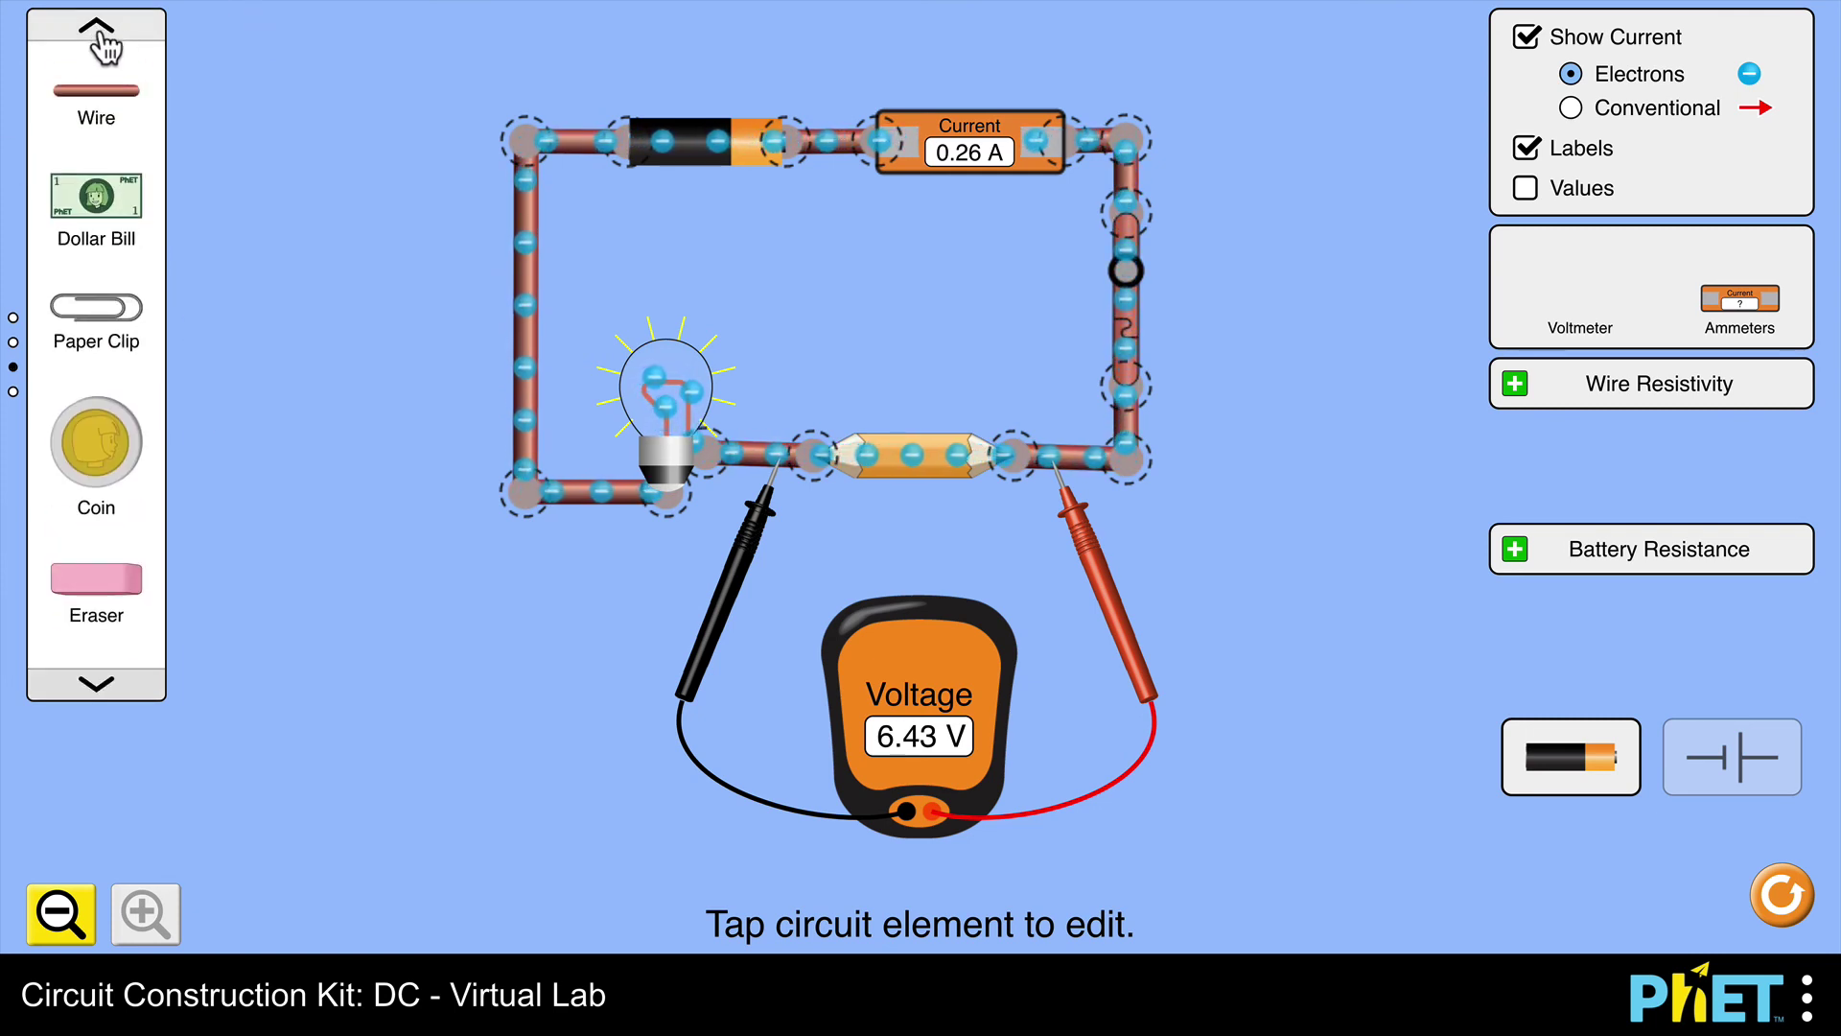